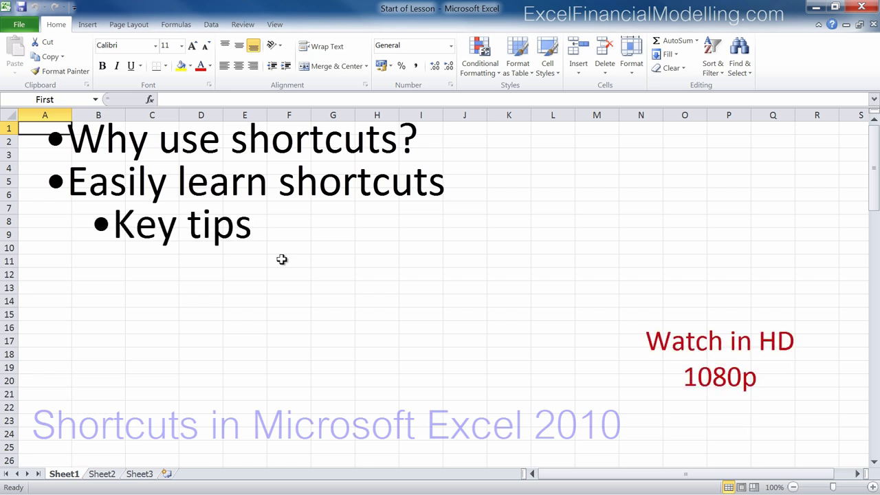
Show and hide the keyboard access letters, then dismiss the copying help pop-up
key(alt)
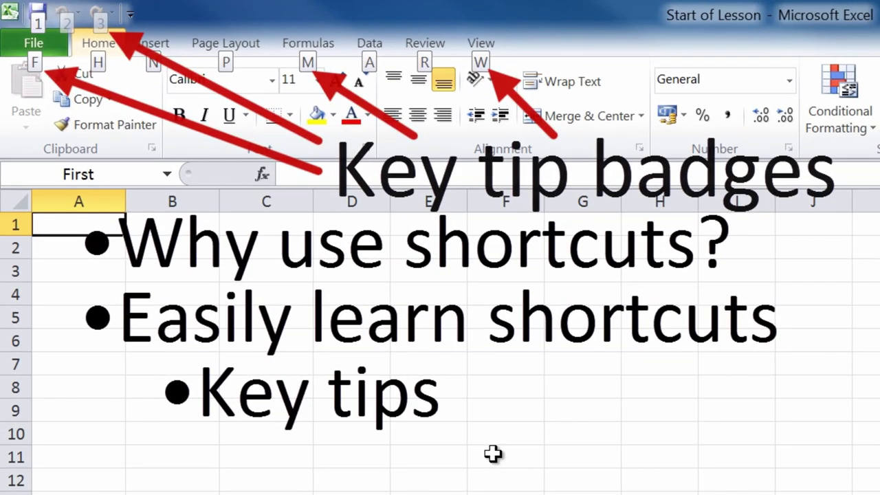
key(Escape)
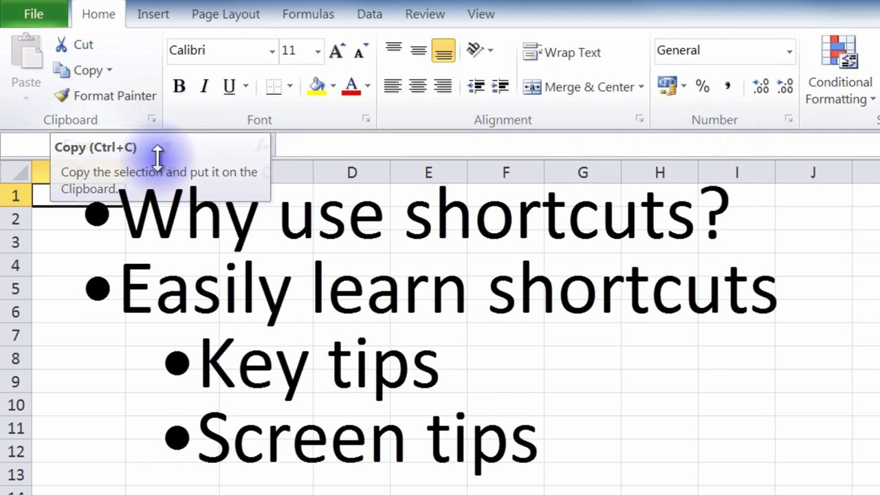
key(Escape)
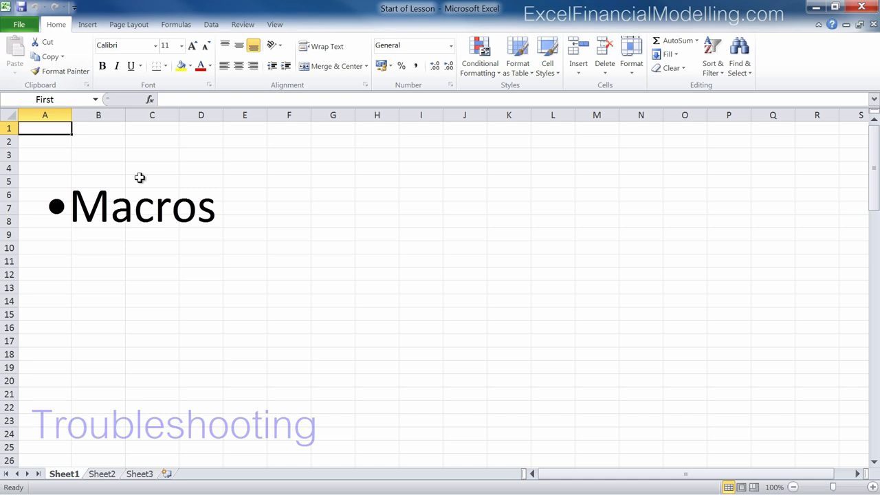
Run the Hello macro with Ctrl+S from the View tab, putting 'Hello Everybody!' in A1
click(275, 25)
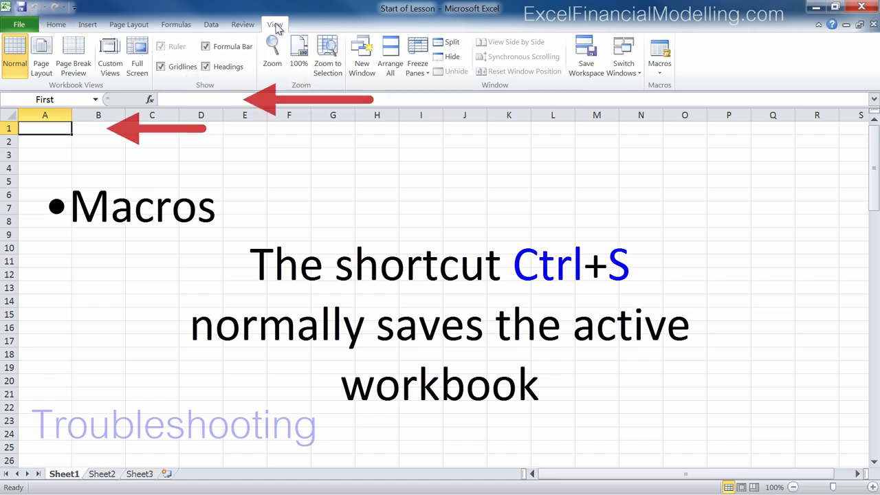
key(ctrl+s)
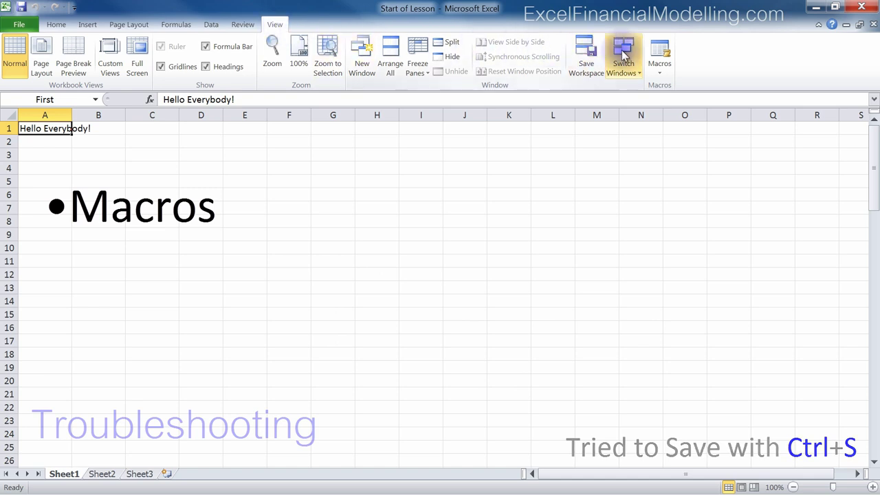
click(659, 66)
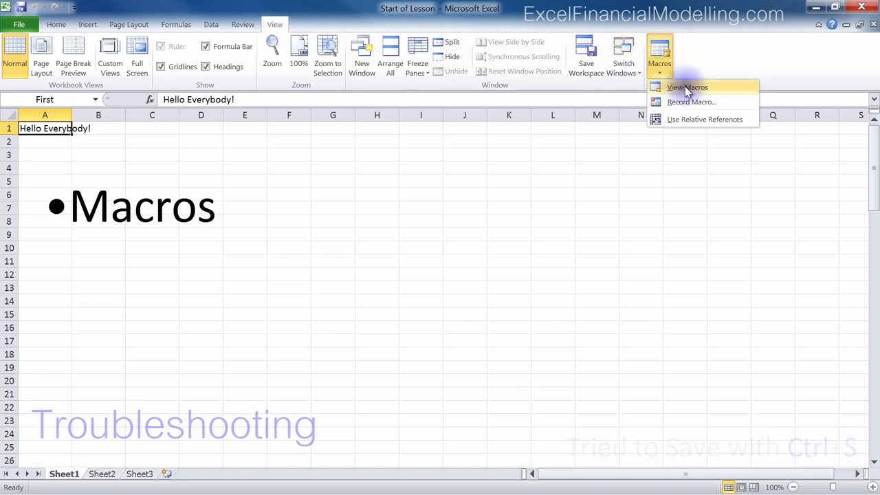
Clear the Hello macro's 's' shortcut key in Macro Options and close the Macro dialog
click(686, 88)
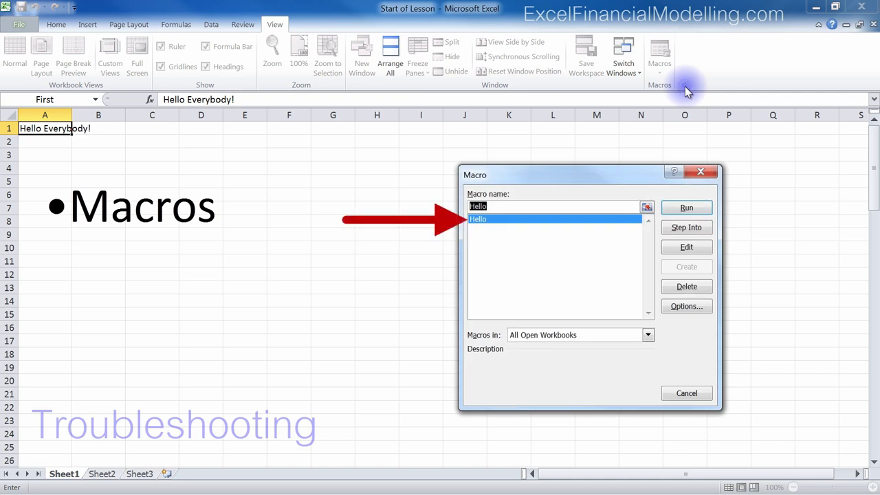
click(701, 303)
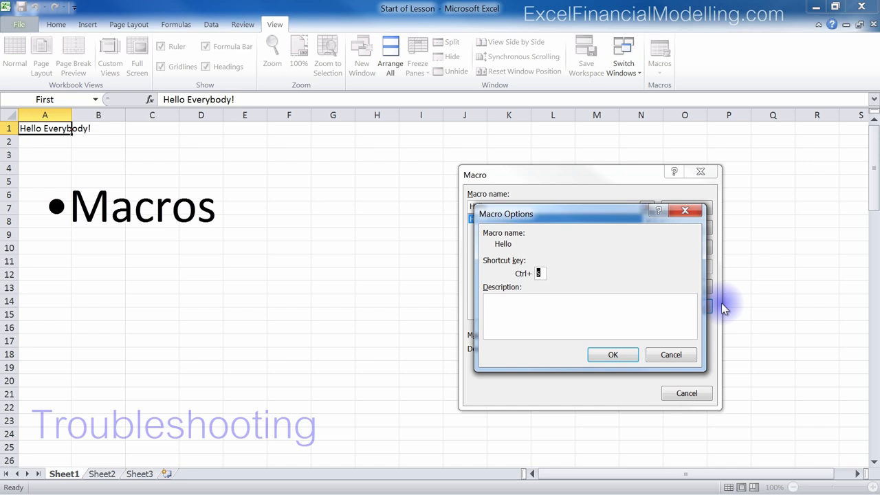
key(Delete)
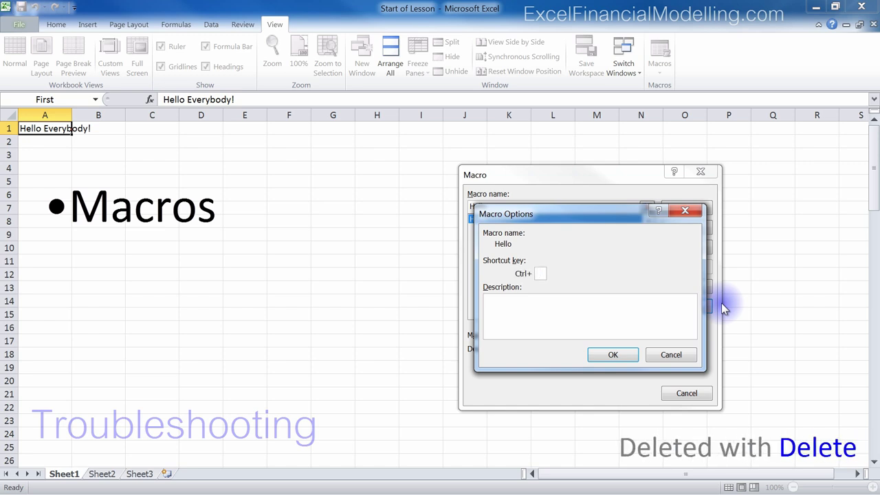
click(621, 356)
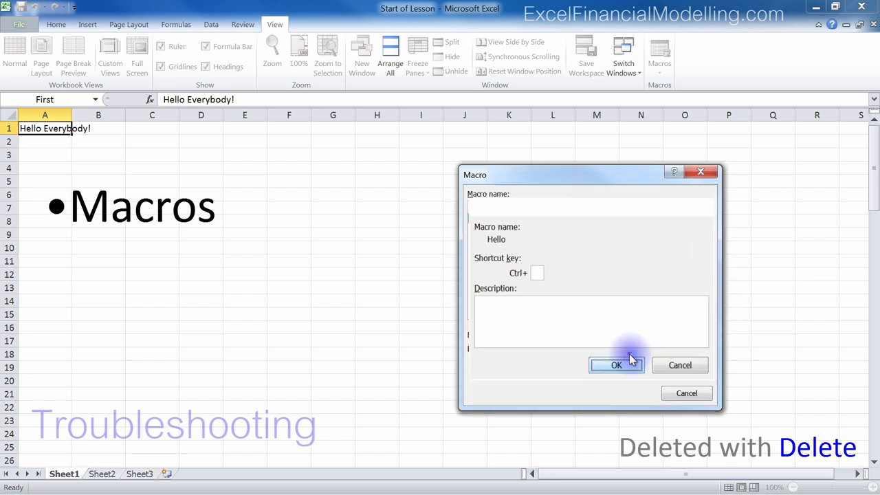
click(686, 393)
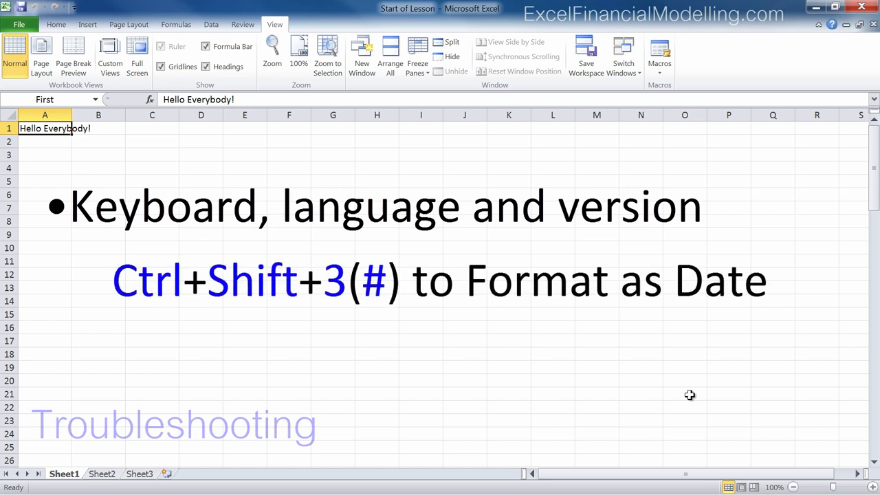
Enter 45678 in A2 with Ctrl+Enter and format it as the date 21-Jan-25
key(Return)
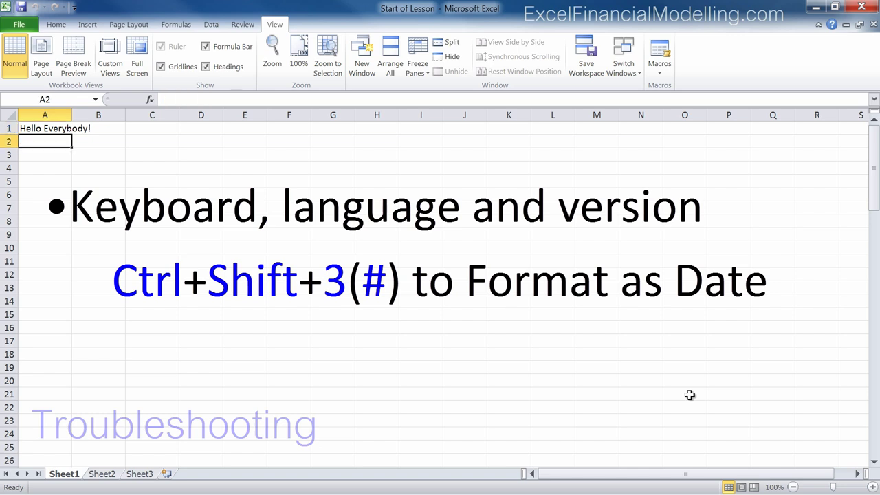
text(45678)
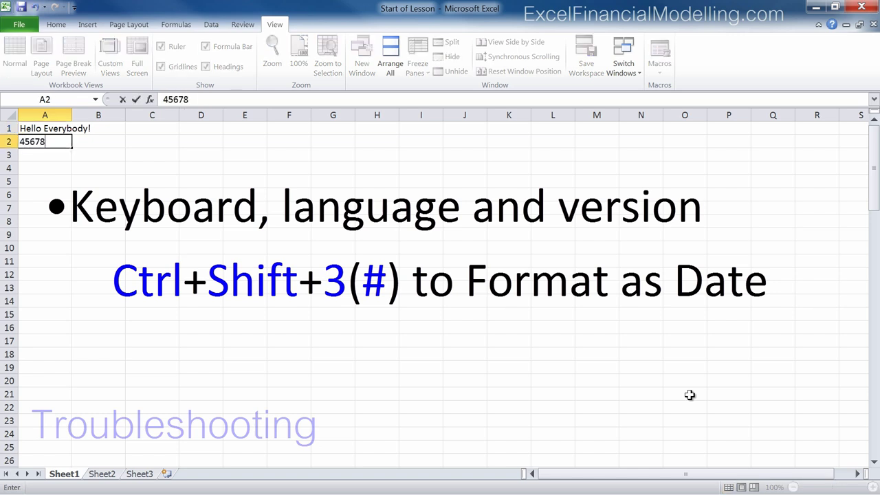
key(ctrl+Return)
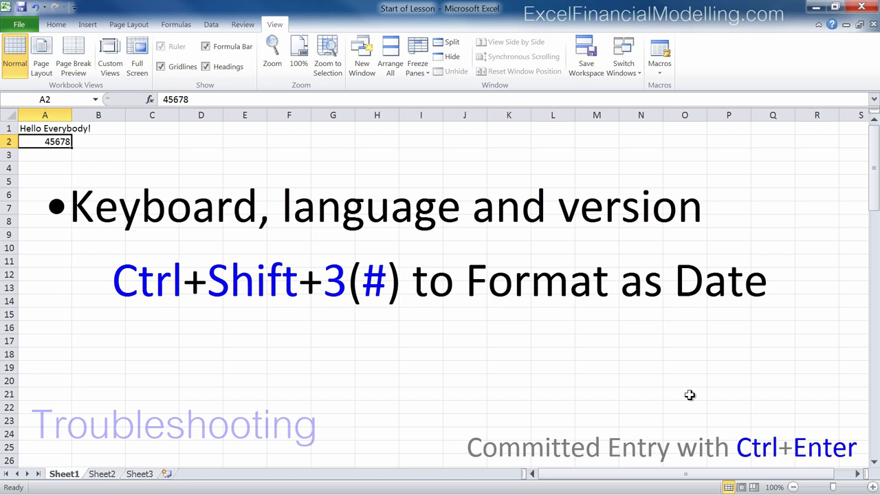
key(ctrl+shift+3)
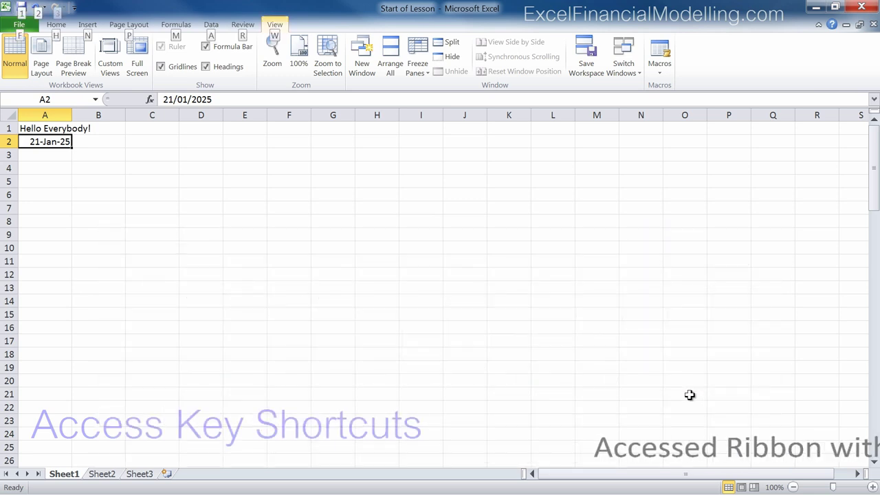
Cut the A2 date with the Alt, H, X access keys and paste it into A3
key(alt)
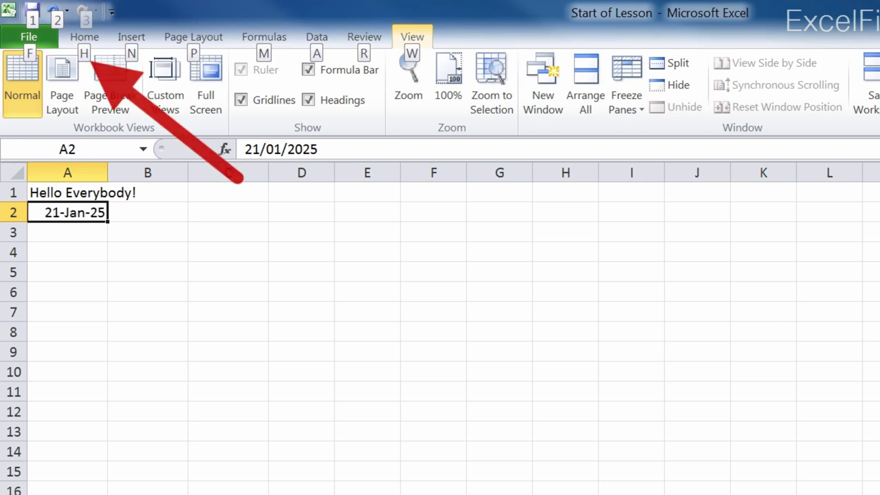
key(h)
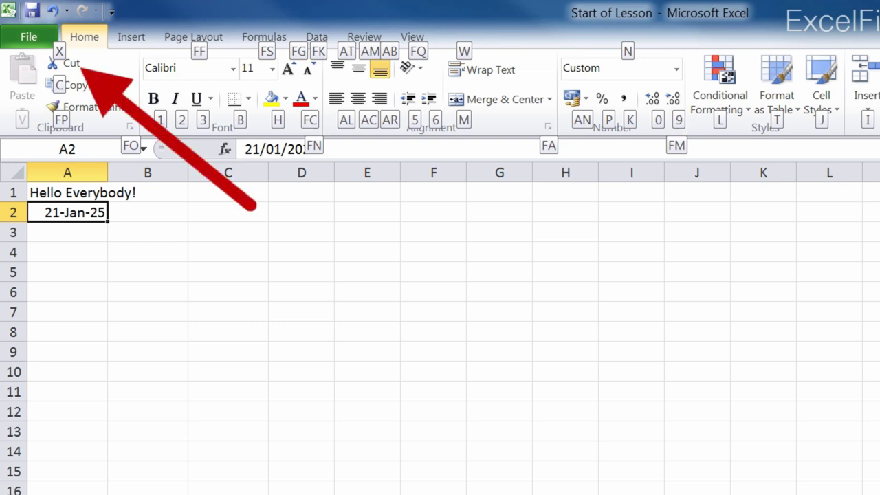
key(x)
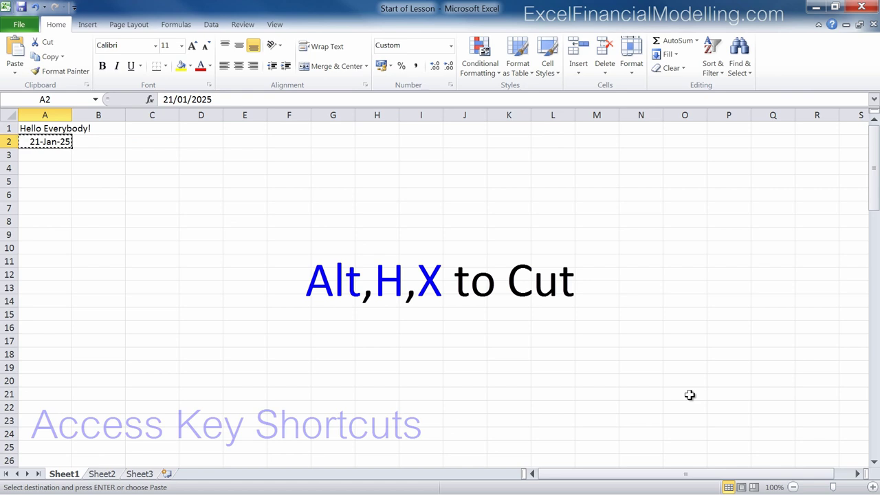
key(Down)
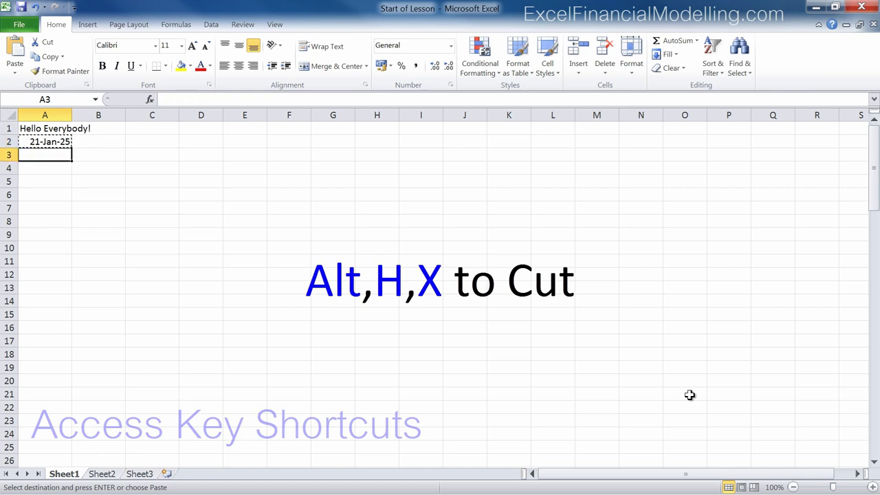
key(Return)
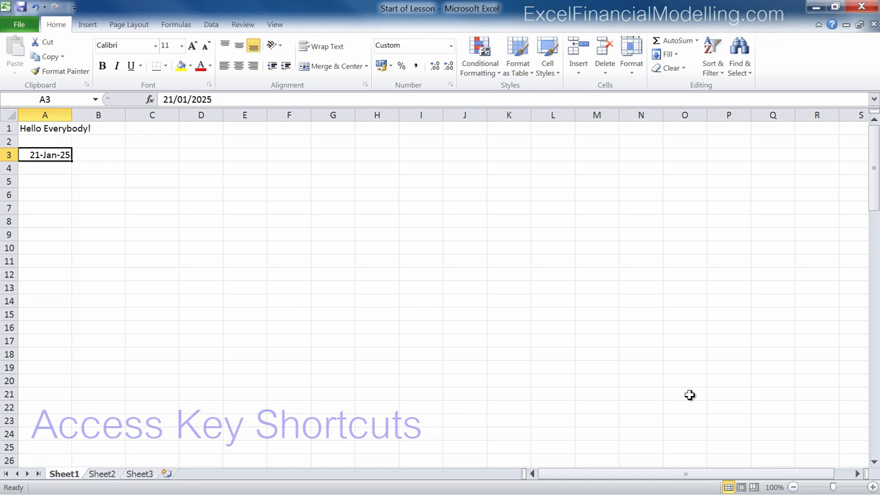
Pin Decrease Font Size to the Quick Access Toolbar and use Alt+4 twice to shrink the A3 date to size 8
right_click(206, 49)
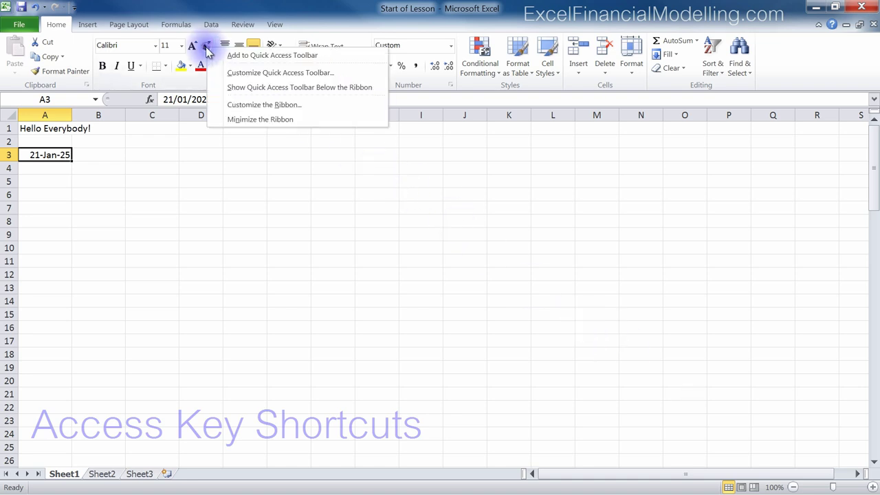
click(263, 55)
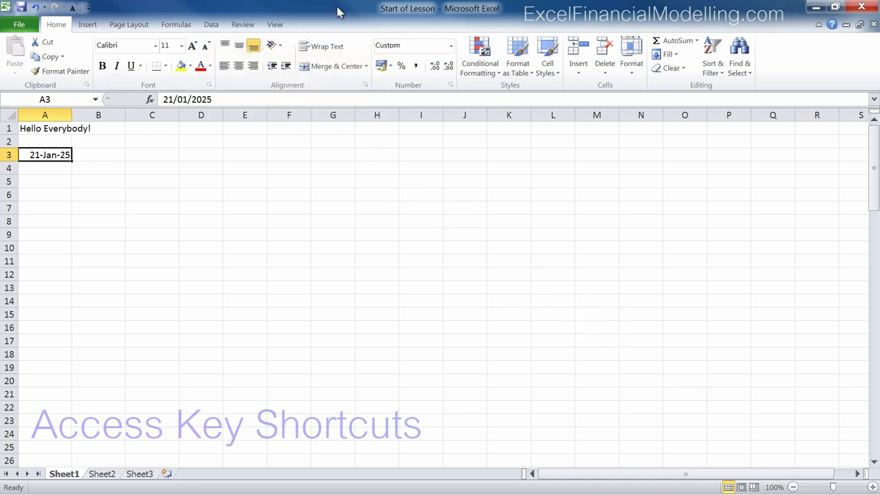
key(alt)
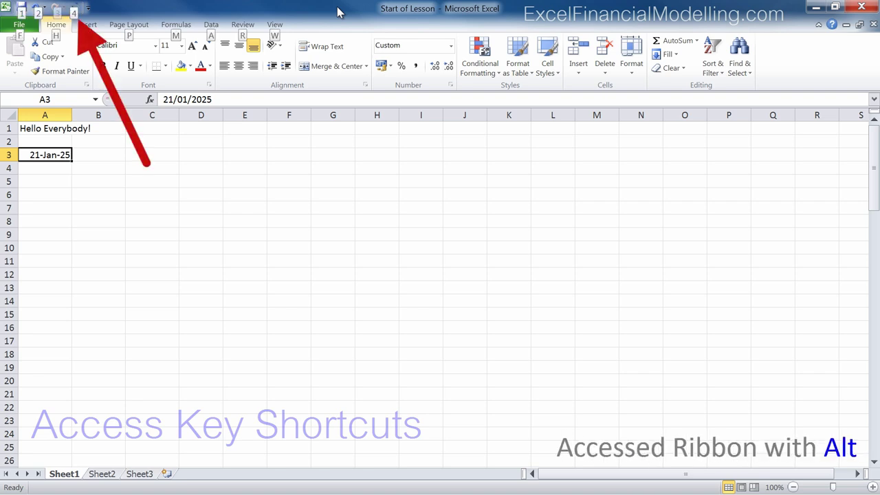
key(4)
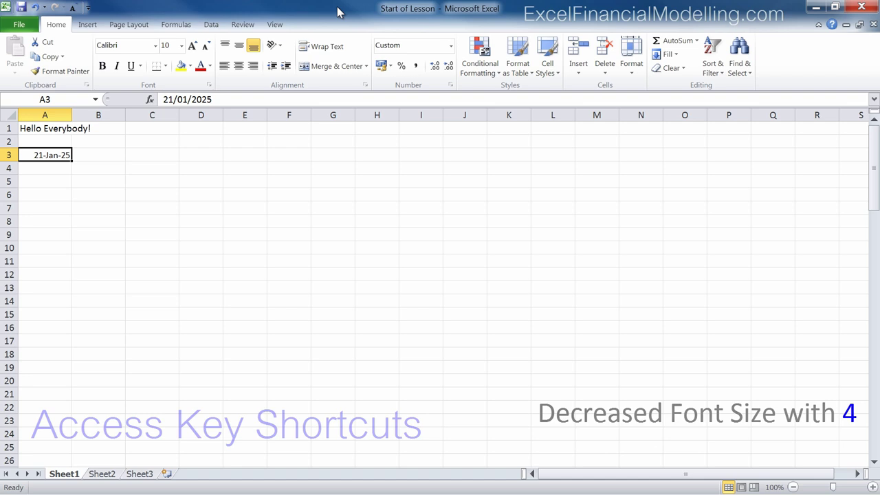
key(alt+4)
key(alt+4)
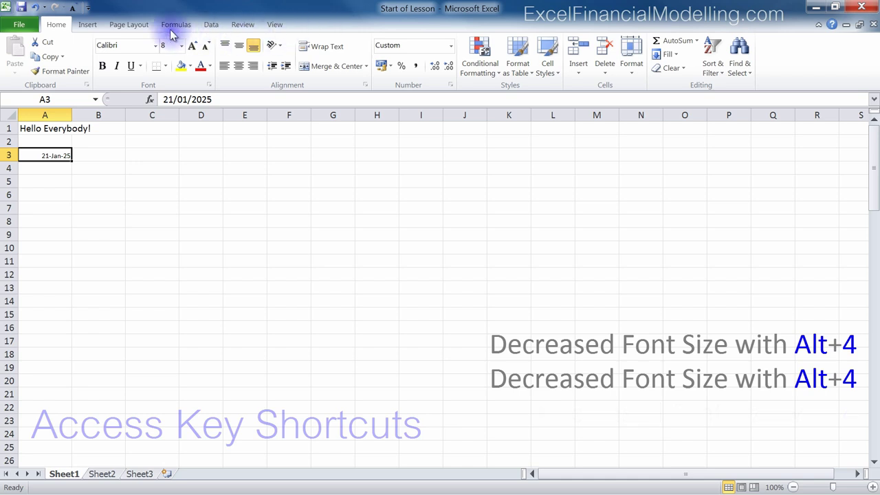
Remove Decrease Font Size from the Quick Access Toolbar
right_click(72, 7)
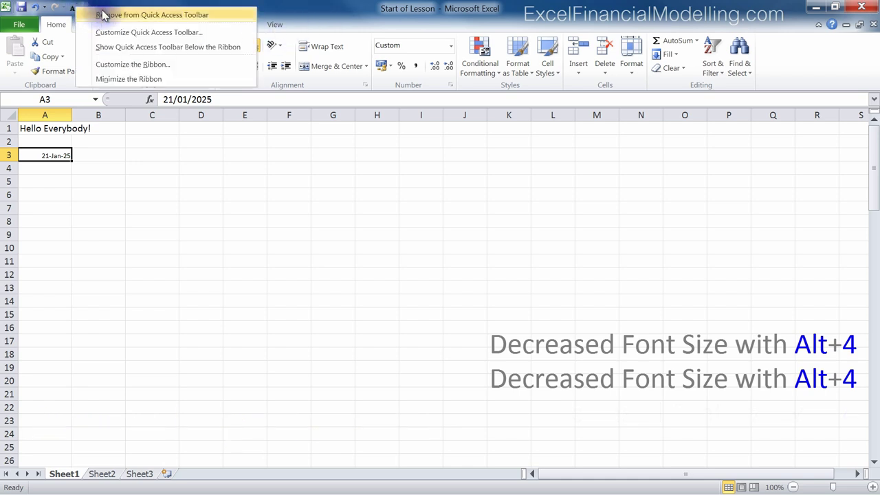
click(102, 15)
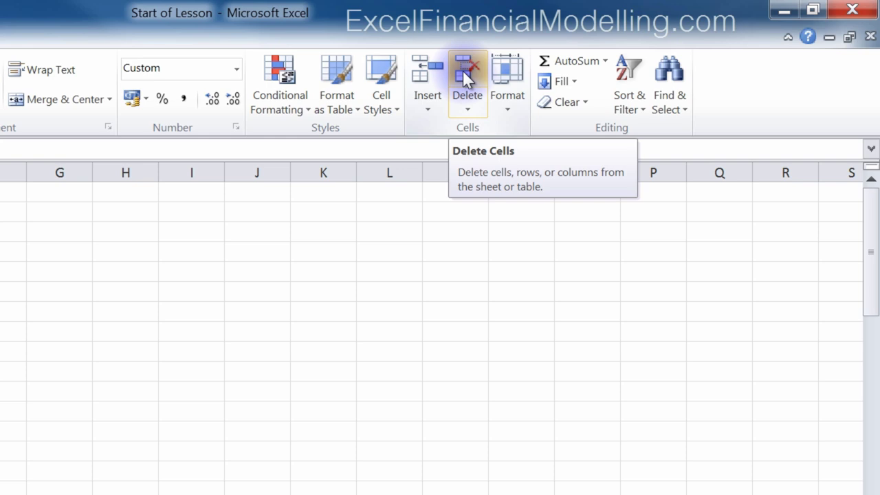
click(473, 100)
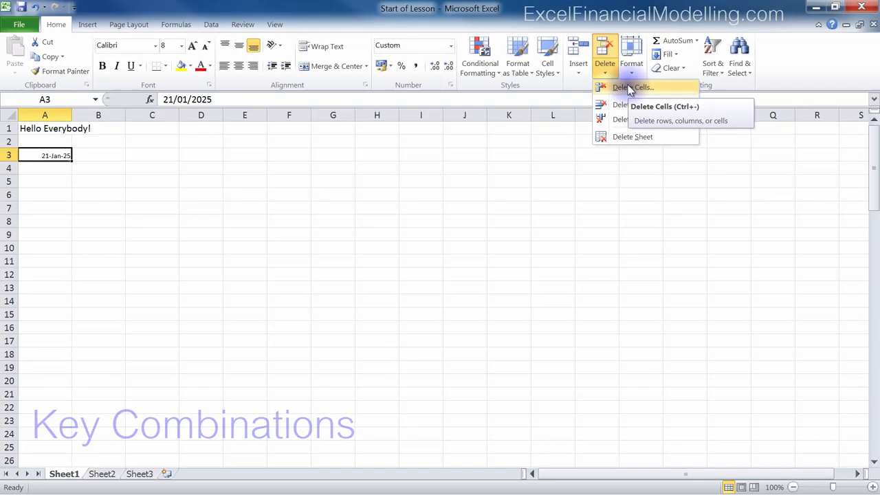
key(Escape)
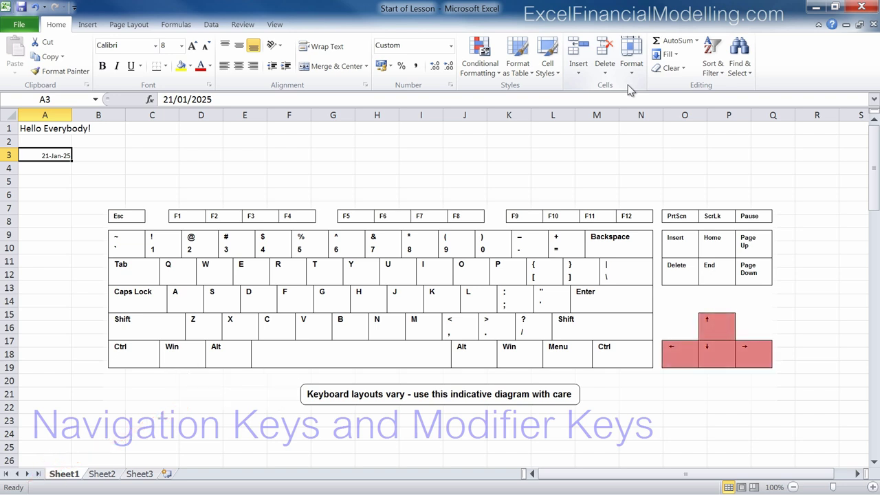
Move the active cell from A3 through D3 and D6 to C6, then Page Down to row 32 and back
key(Right)
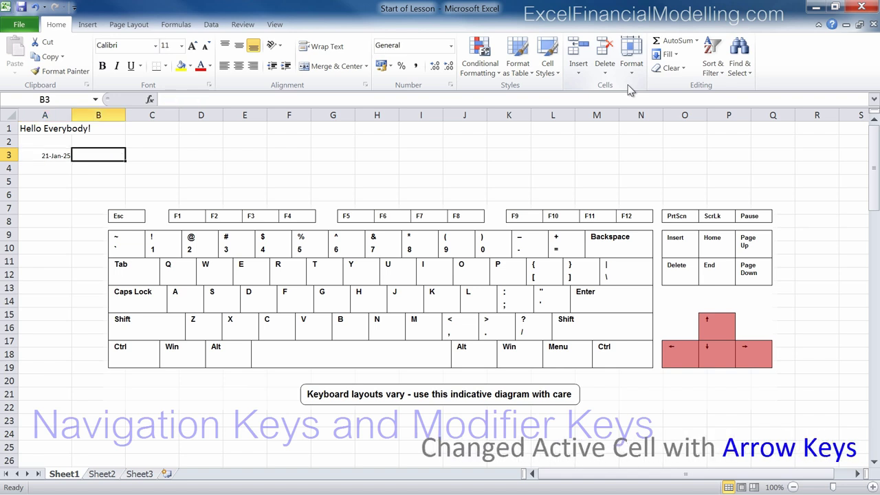
key(Right)
key(Right)
key(Down)
key(Down)
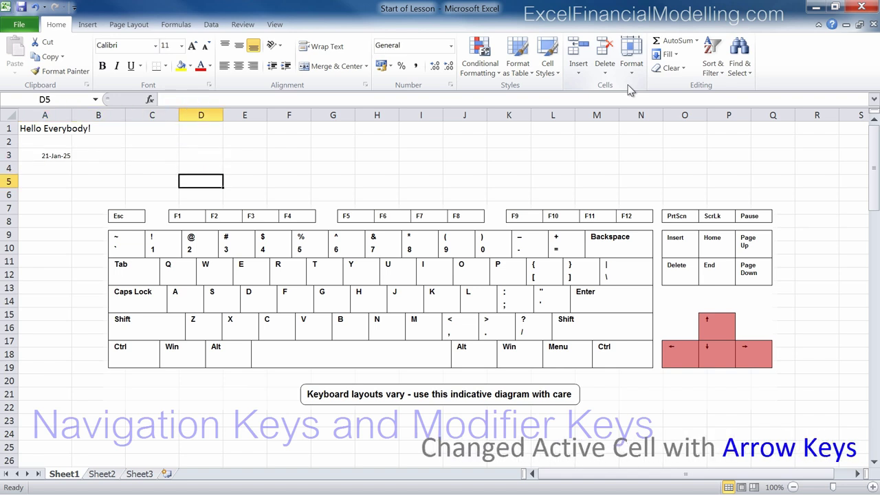
key(Down)
key(Left)
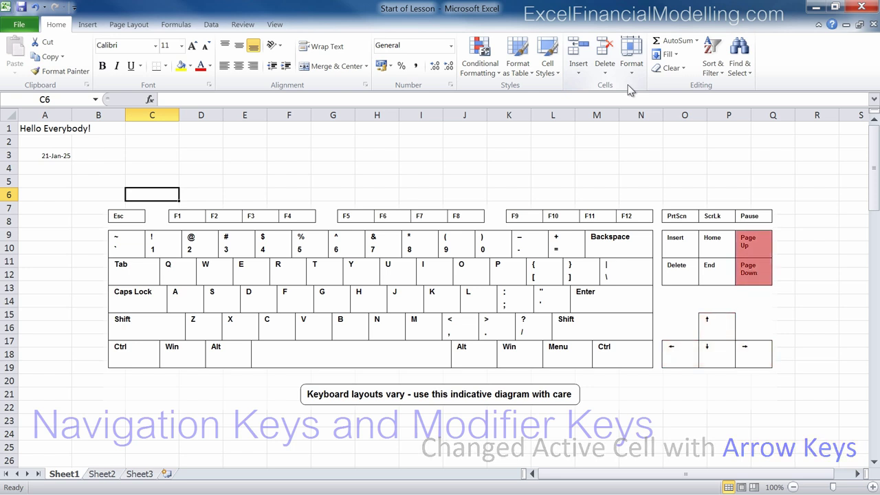
key(Page_Down)
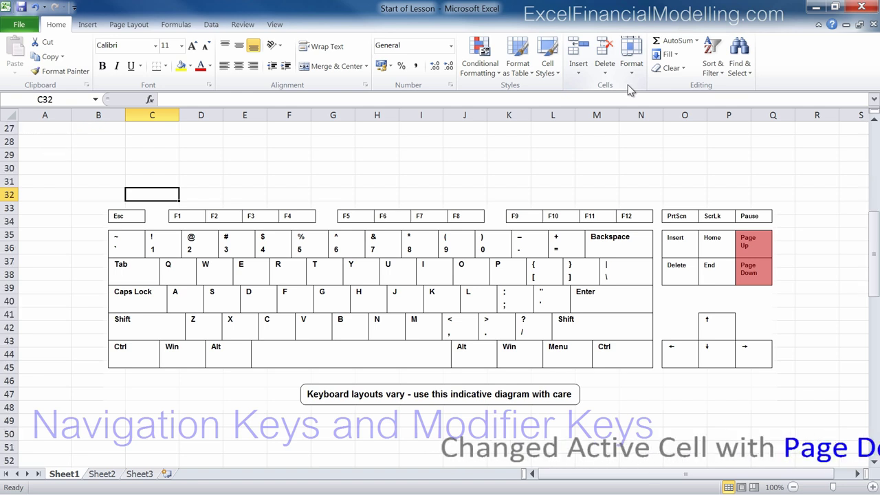
key(Page_Up)
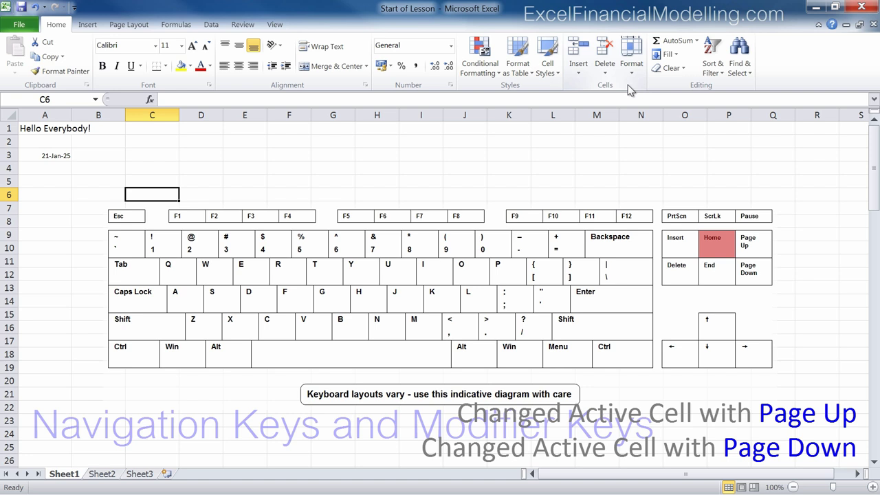
Jump to column A with Home, then Ctrl+arrow to column XFD, row 1048576, and back to A3
key(Home)
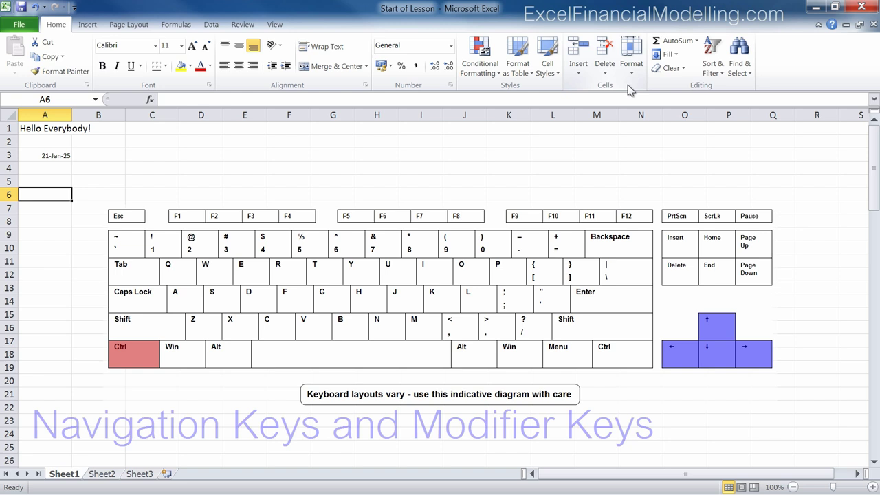
key(ctrl+Right)
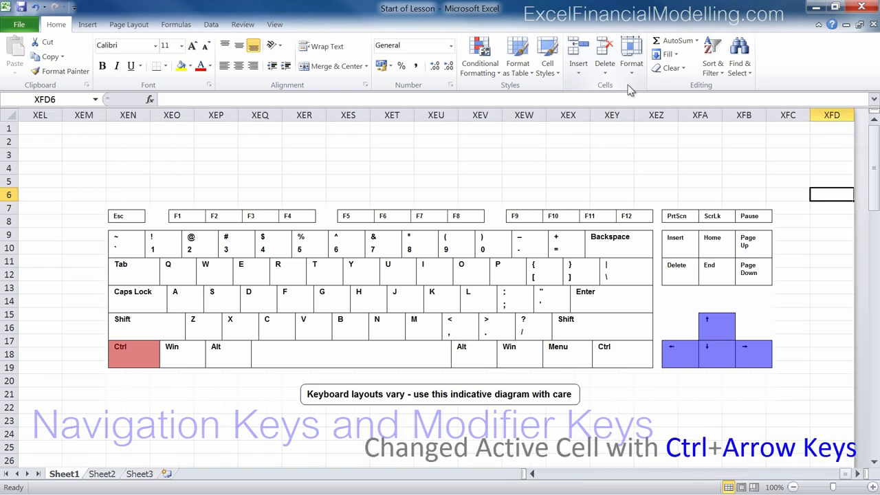
key(ctrl+Down)
key(ctrl+Left)
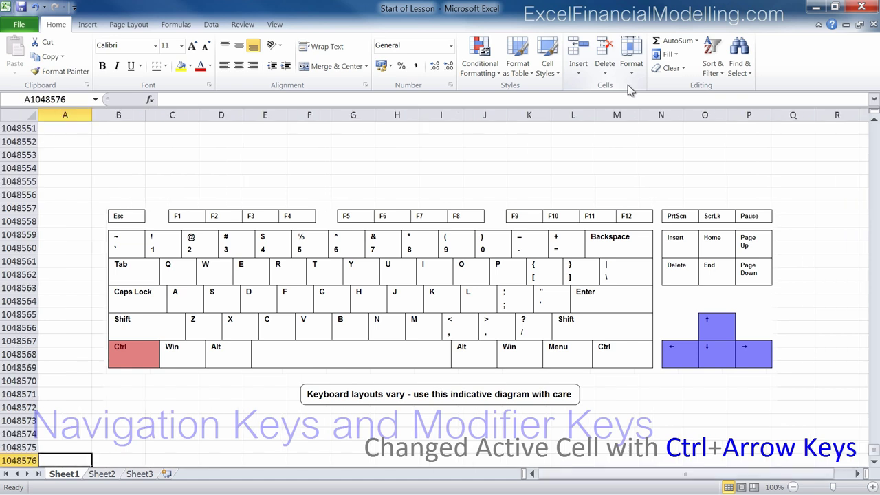
key(ctrl+Up)
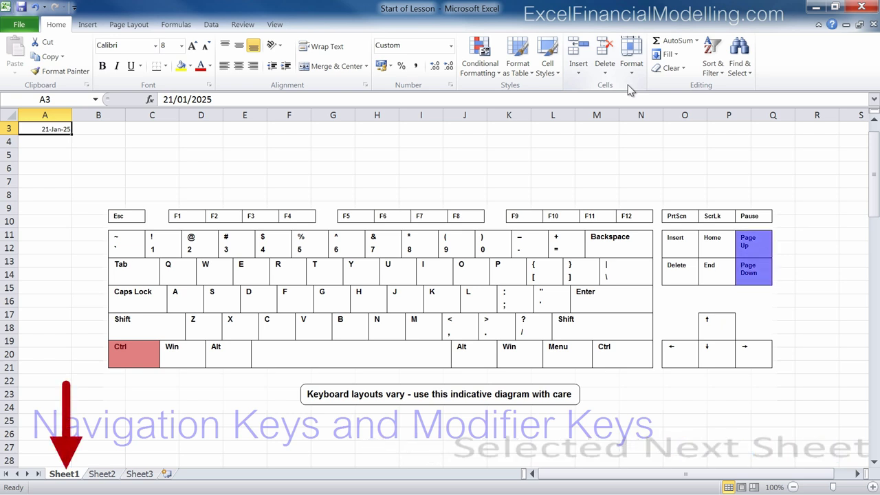
key(ctrl+Page_Down)
key(ctrl+Page_Down)
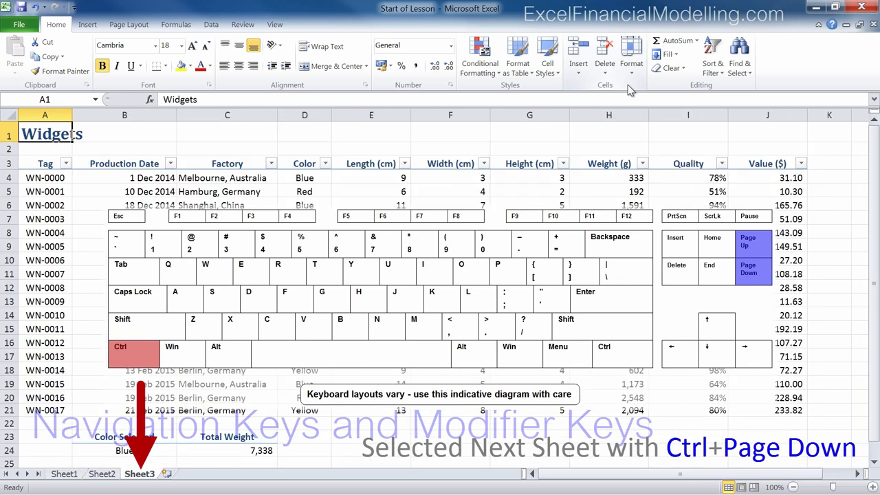
key(ctrl+Page_Up)
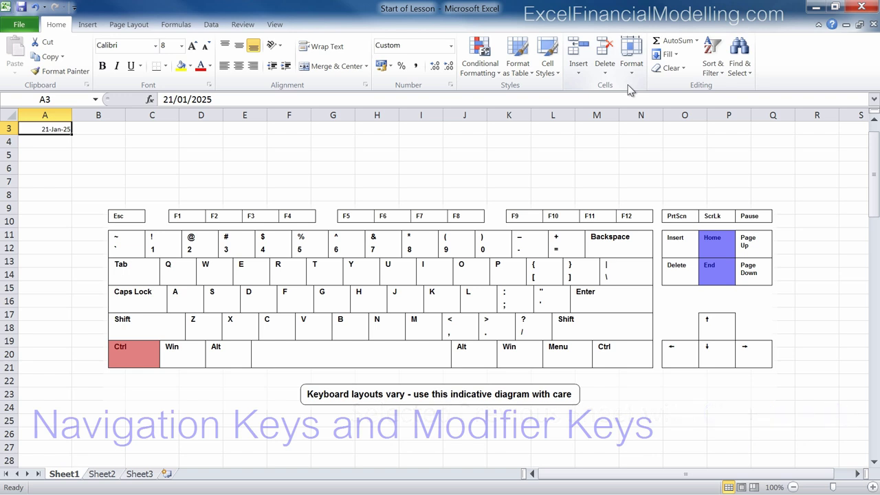
key(ctrl+Home)
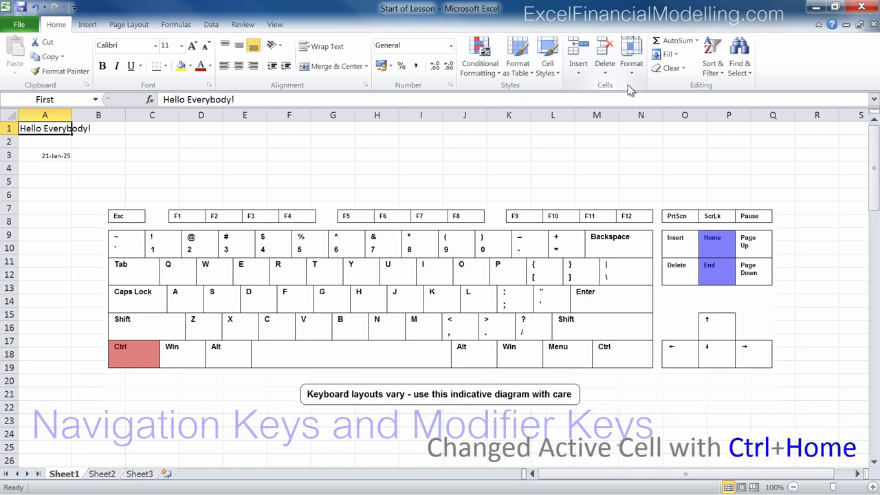
key(ctrl+End)
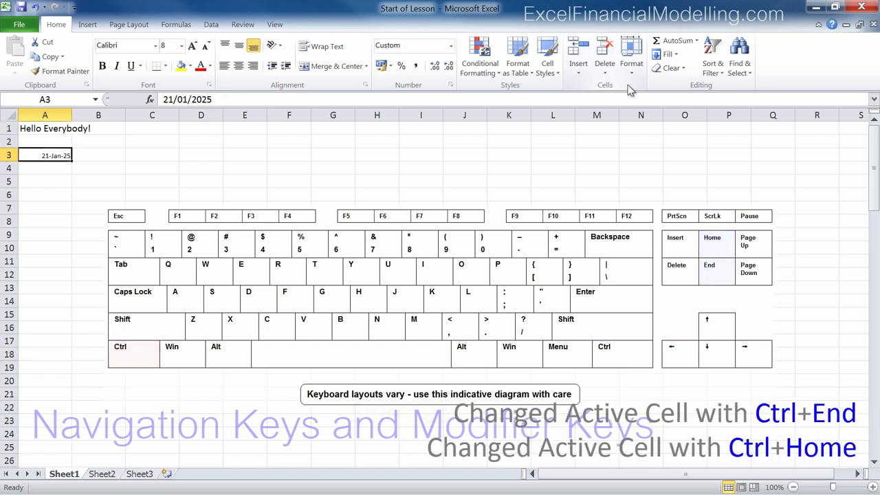
key(shift)
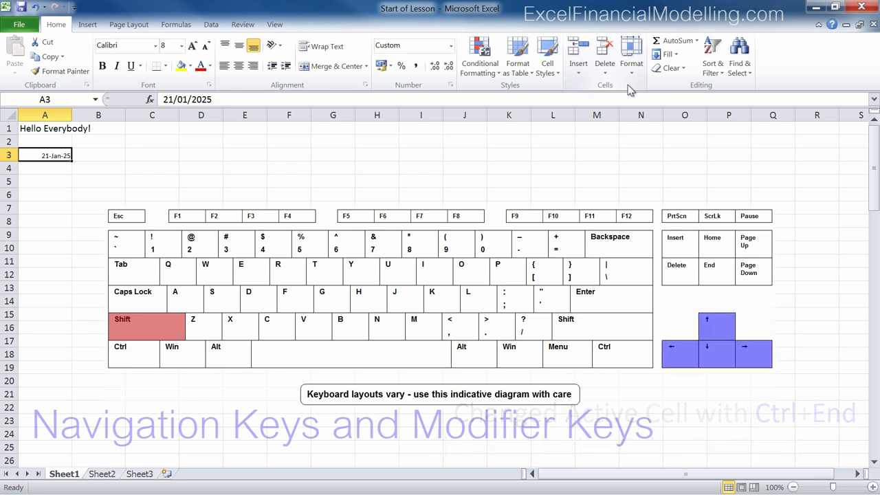
Resize the selection from A3 with Shift+arrows, Shift+Page Down/Up and Shift+Home, ending at A3:A5
key(shift+Right)
key(shift+Right)
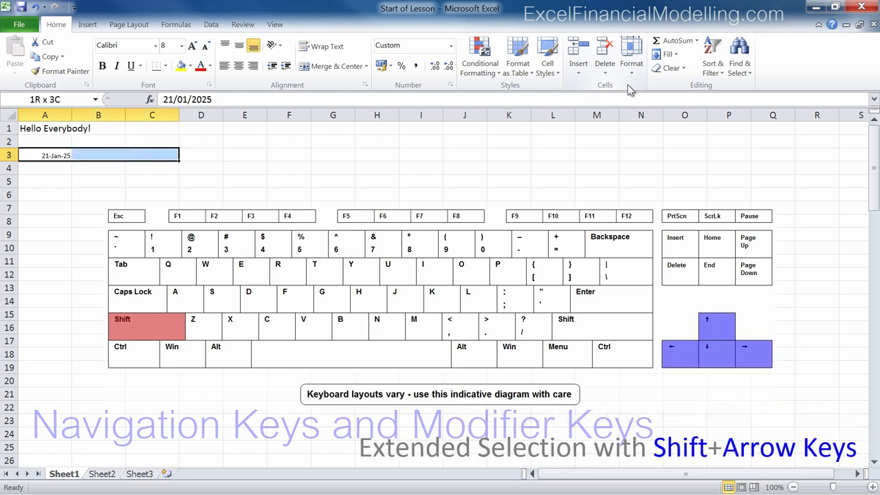
key(shift+Right)
key(shift+Down)
key(shift+Down)
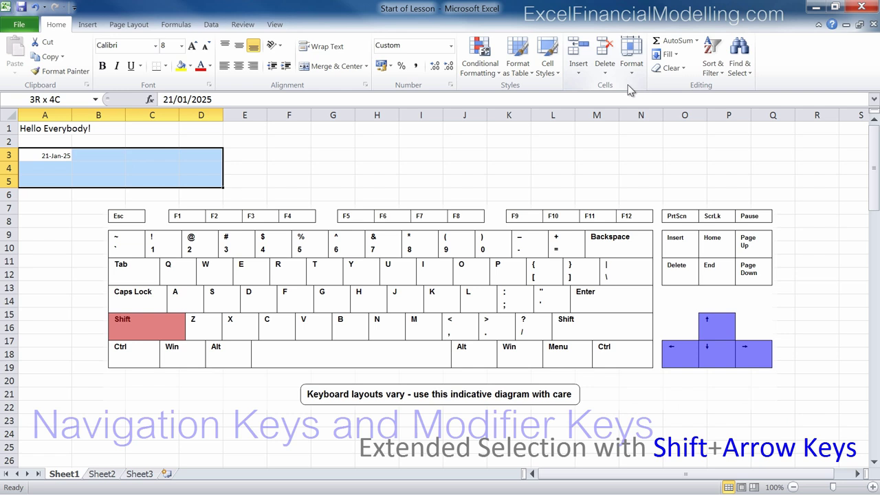
key(shift+Left)
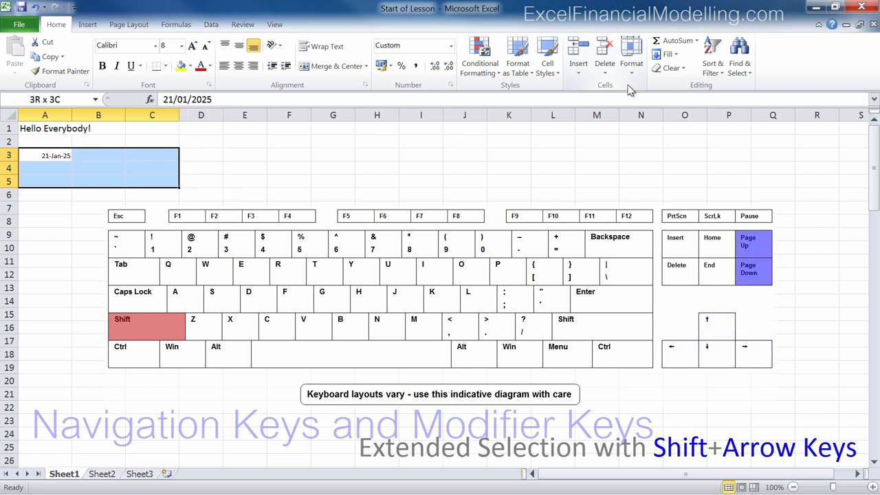
key(shift+Page_Down)
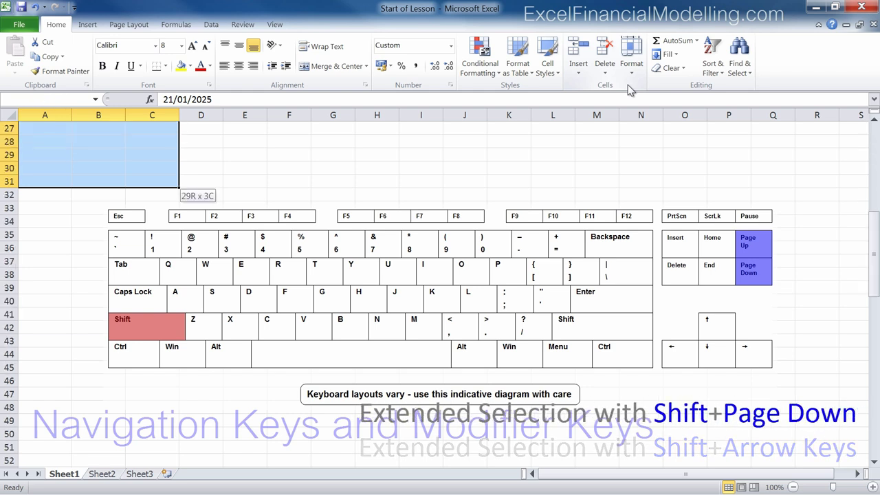
key(shift+Page_Up)
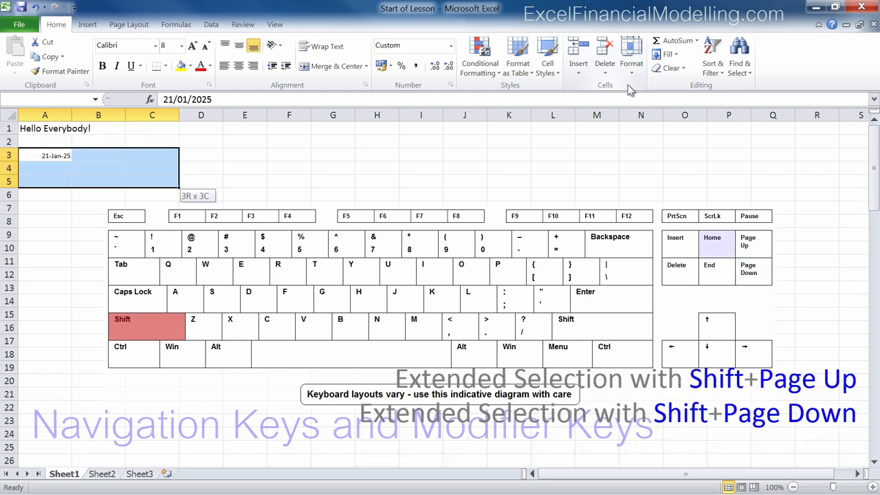
key(shift+Home)
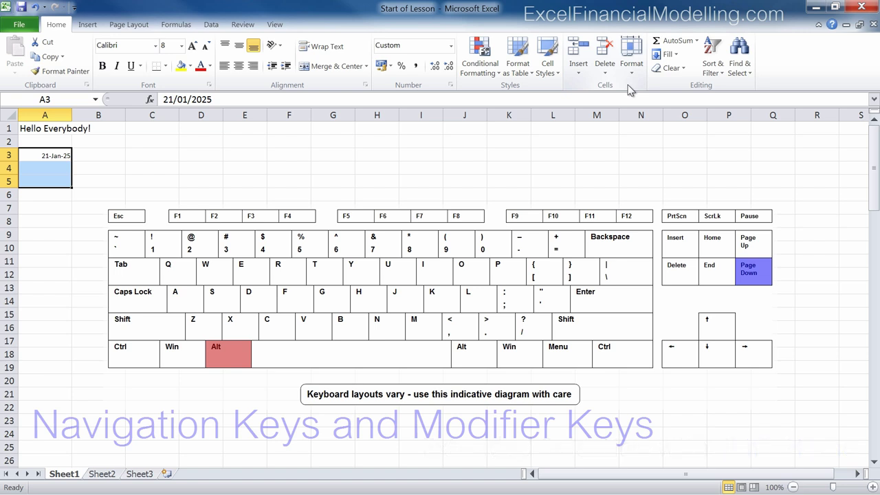
key(alt+Page_Down)
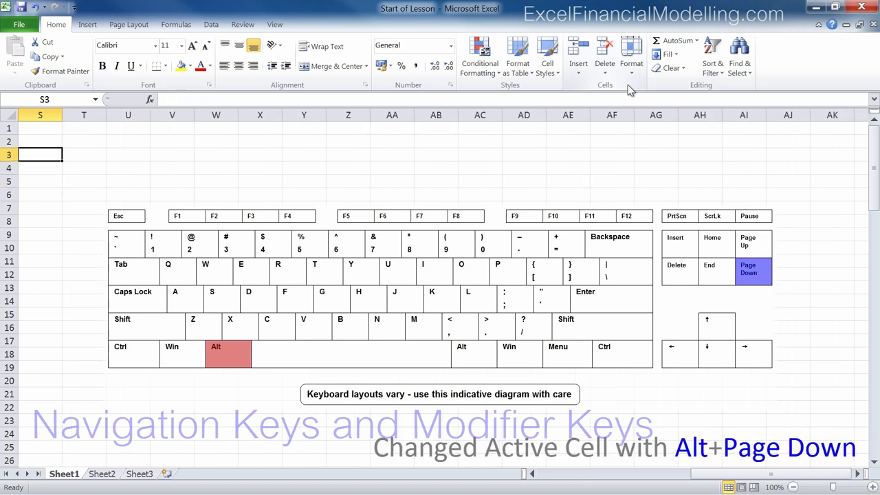
key(alt+Page_Up)
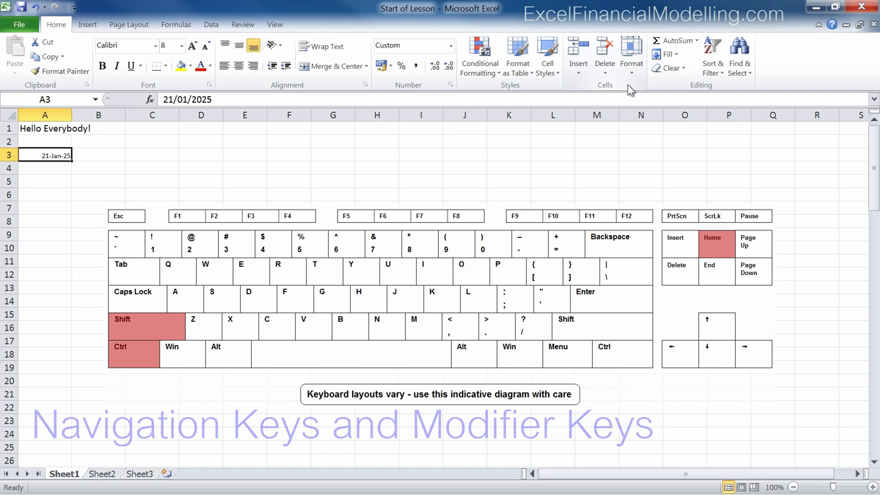
Extend the selection up to A1 with Ctrl+Shift+Home and across to column E, covering A1:E3
key(ctrl+shift+Home)
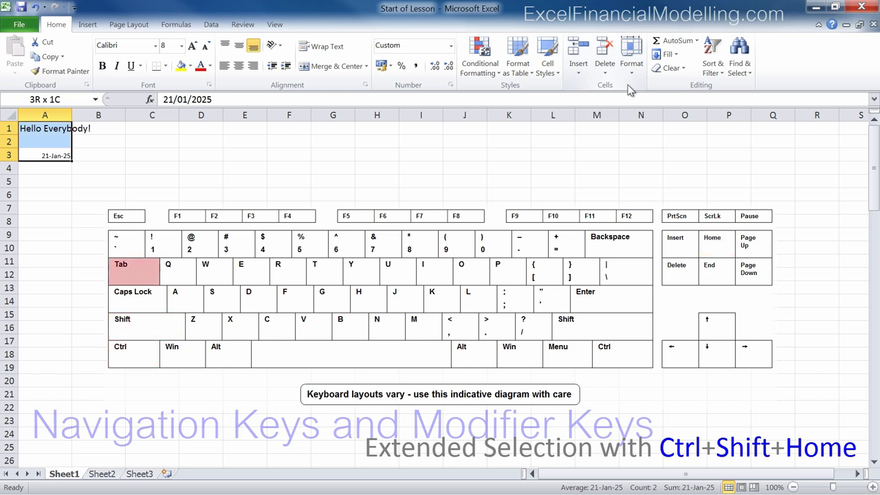
key(shift+Right)
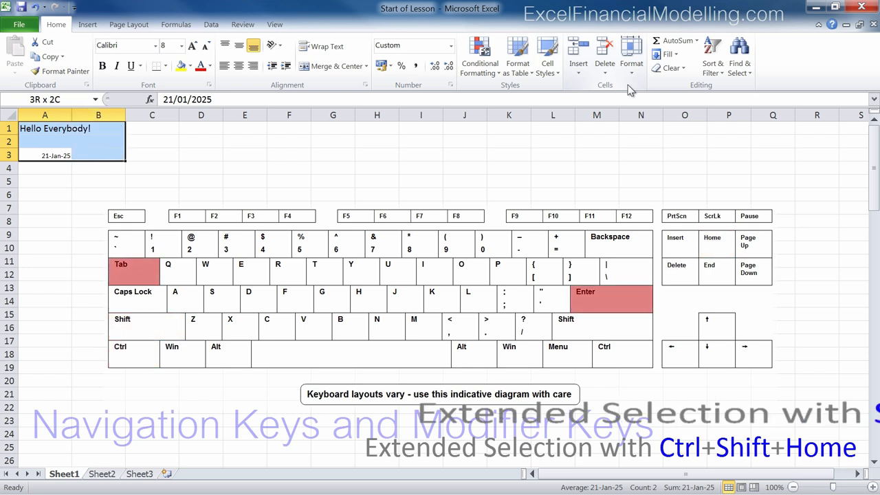
key(shift+Right)
key(shift+Right)
key(shift+Right)
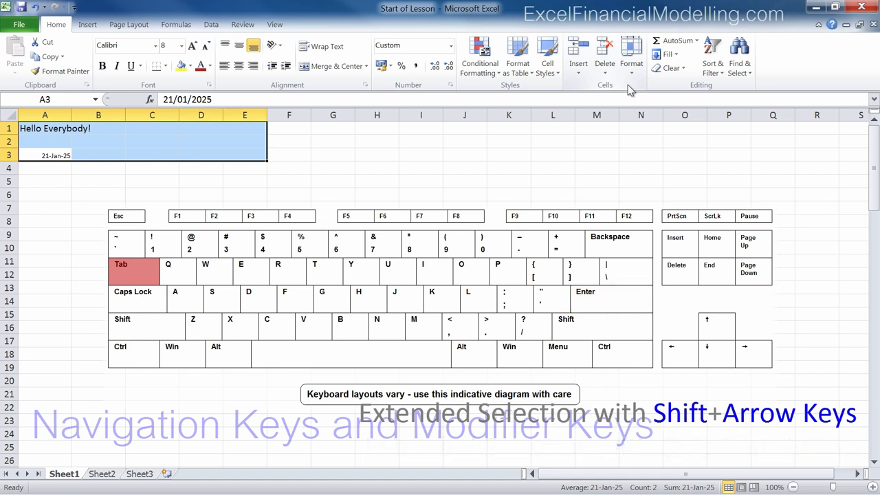
Step the active cell through A1:E3 with Tab and Enter, then back to A1 with Shift+Tab and Shift+Enter
key(Tab)
key(Tab)
key(Tab)
key(Tab)
key(Tab)
key(Tab)
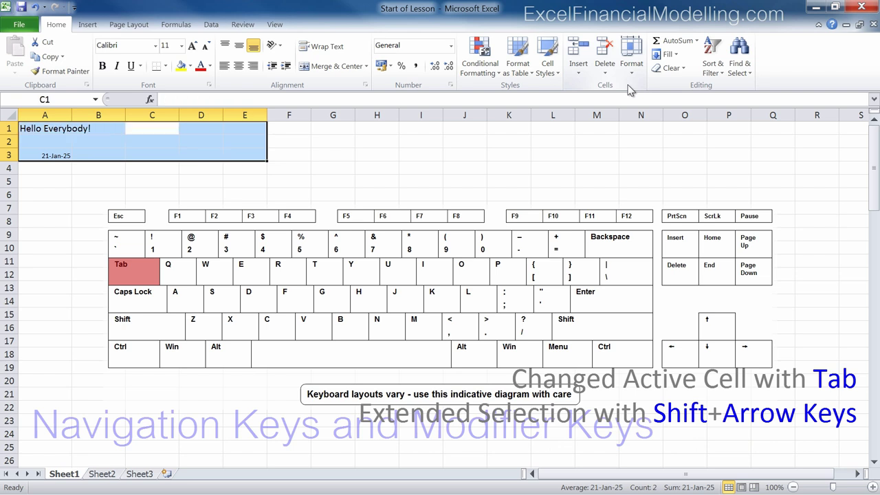
key(Tab)
key(Tab)
key(Tab)
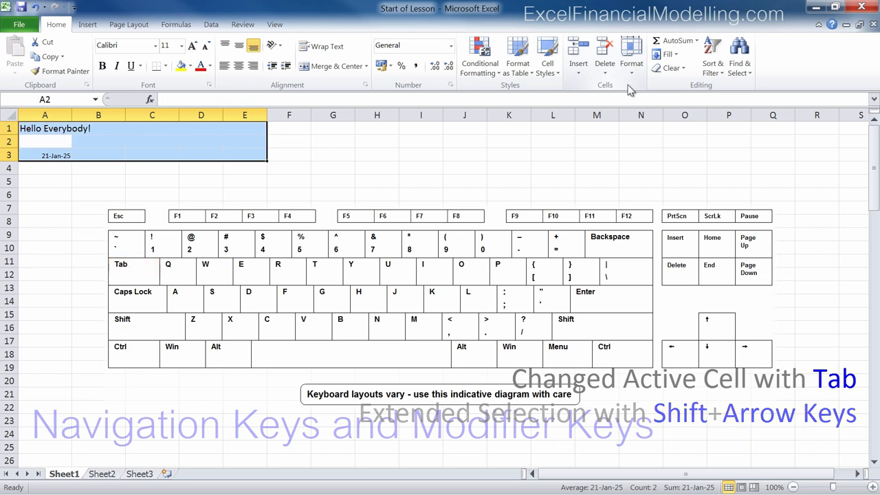
key(Return)
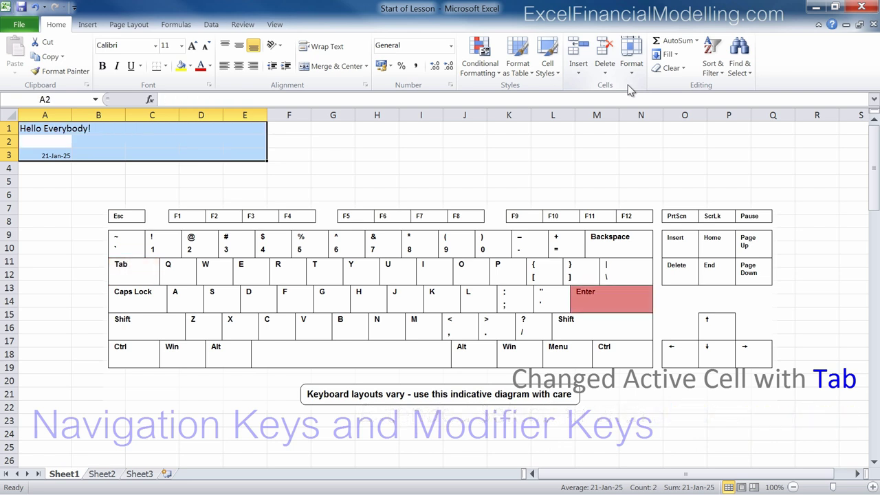
key(Return)
key(Return)
key(Return)
key(Return)
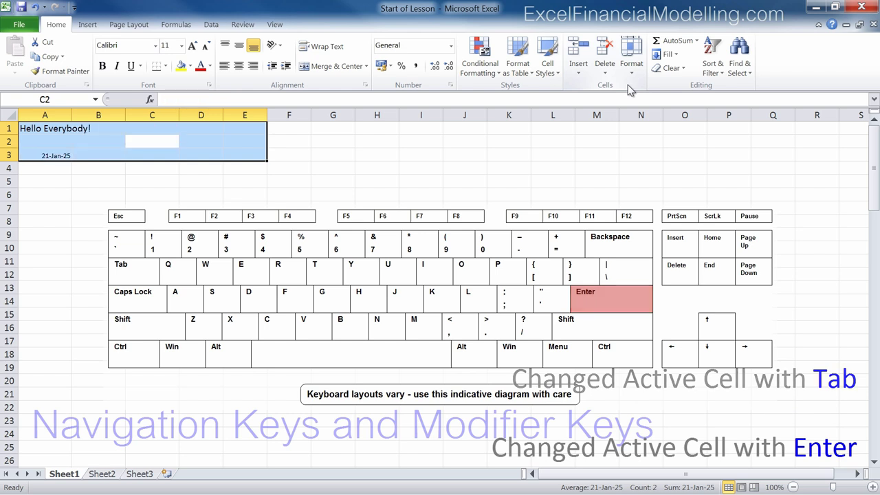
key(Return)
key(Return)
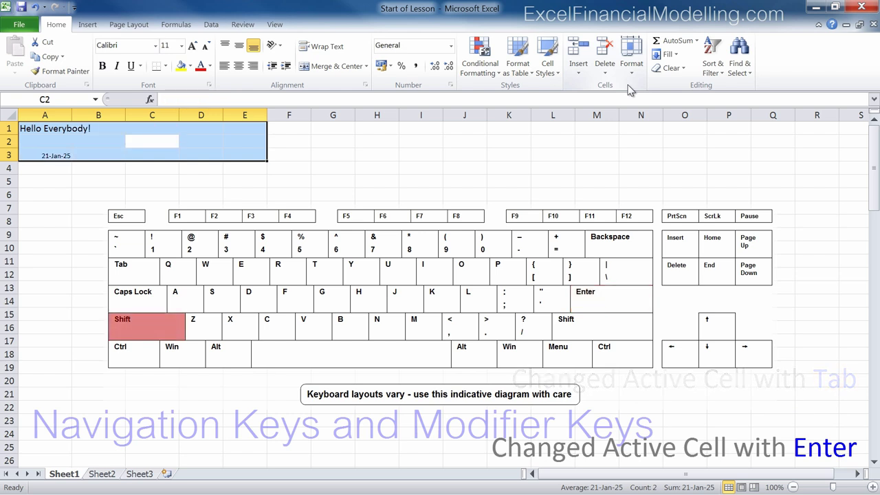
key(shift+Tab)
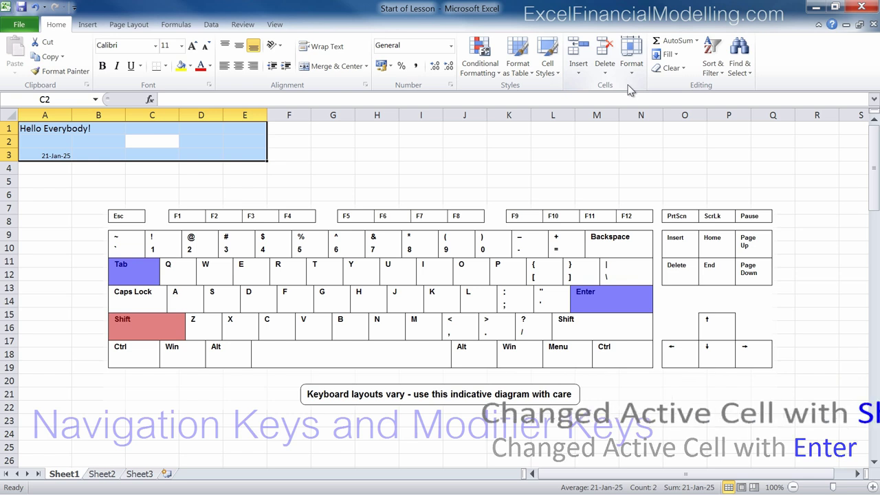
key(shift+Tab)
key(shift+Tab)
key(shift+Return)
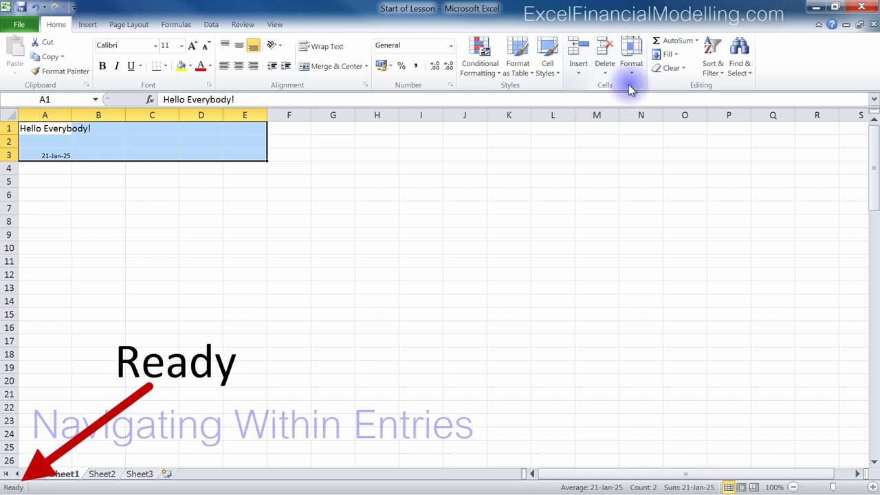
click(532, 100)
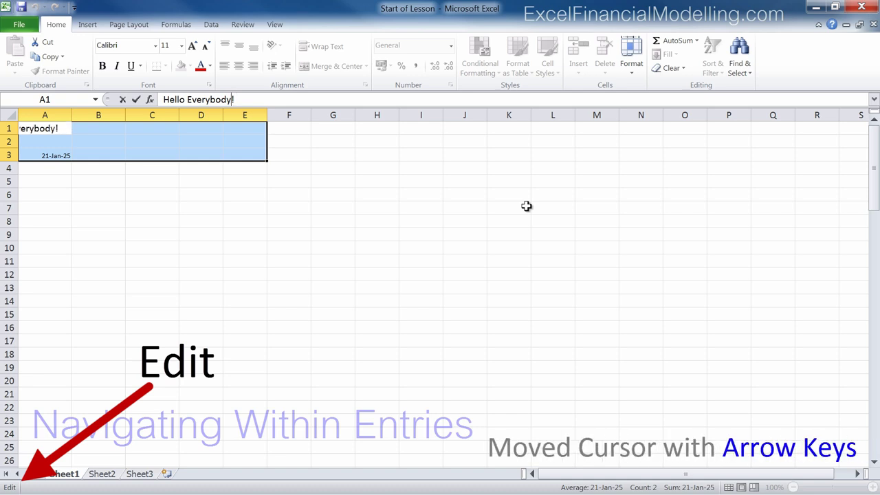
key(Left)
key(Left)
key(Left)
key(Right)
key(Home)
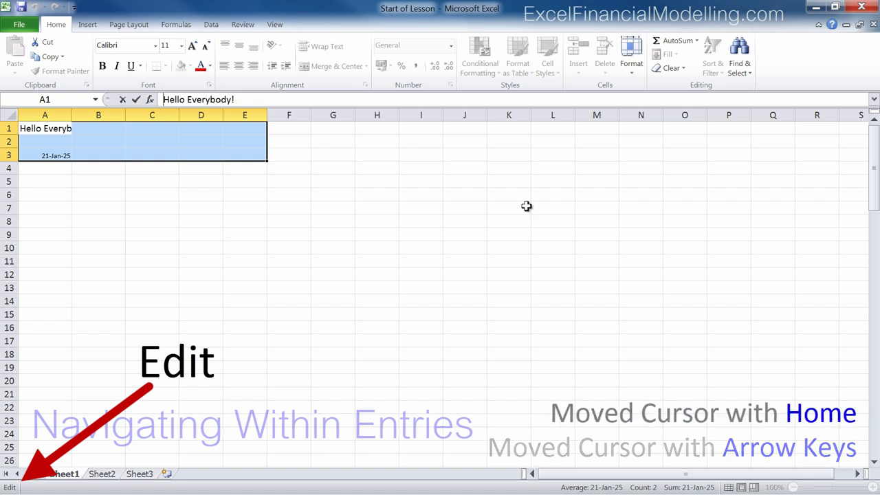
key(End)
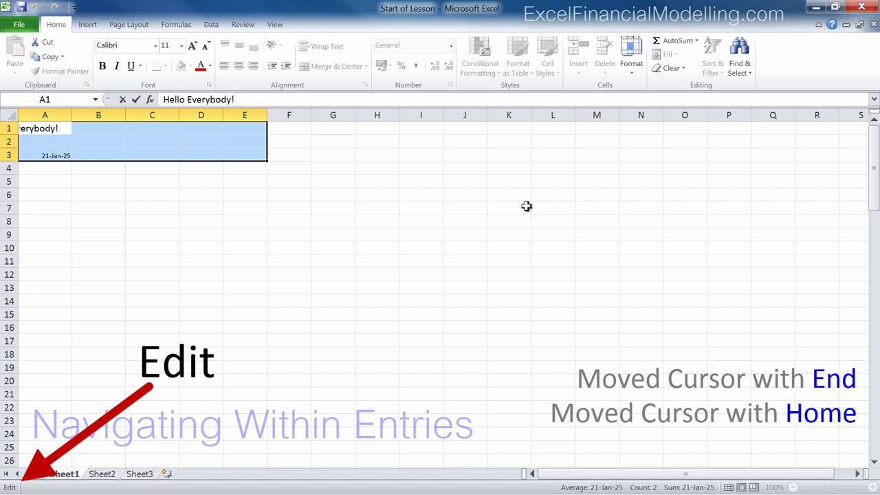
key(shift+Left)
key(shift+Left)
key(shift+Left)
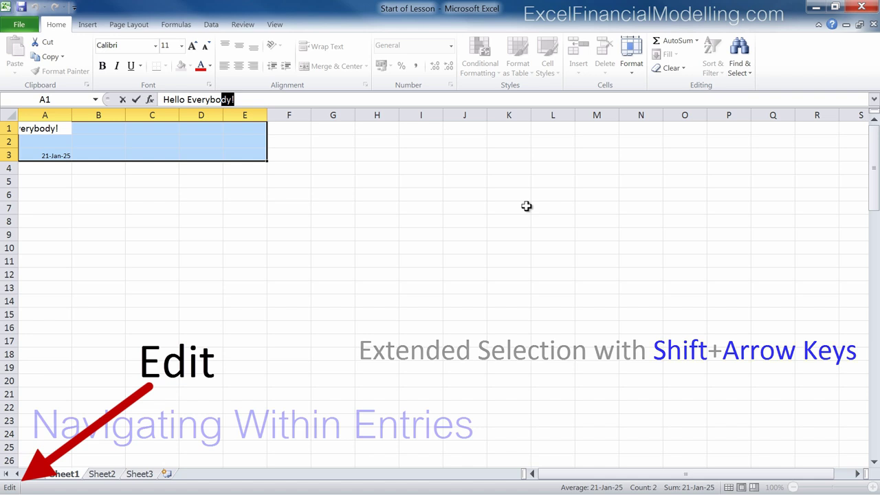
key(ctrl+Left)
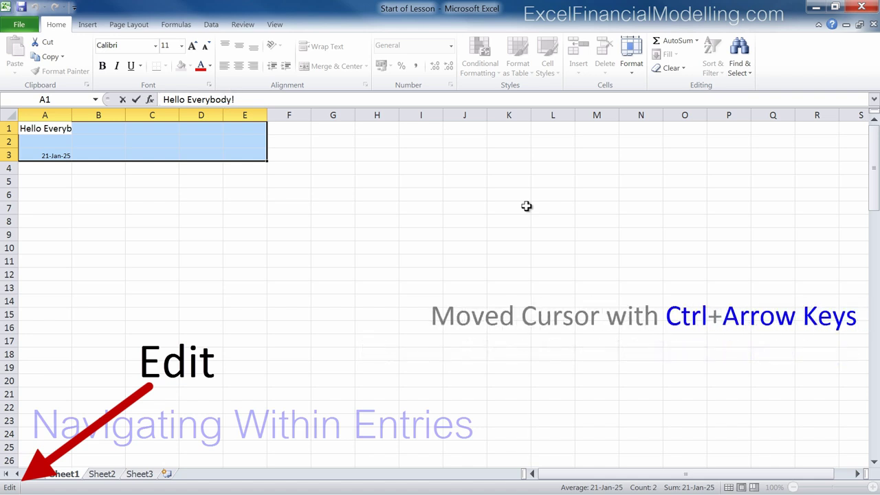
key(Escape)
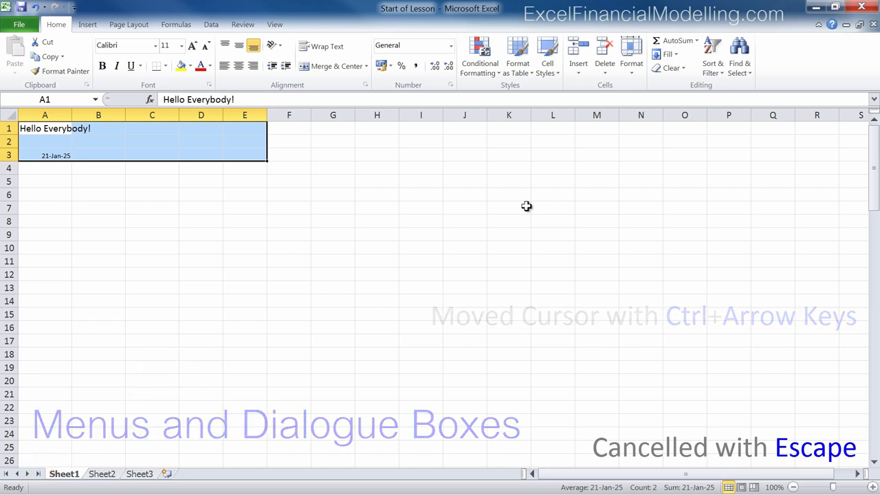
Open the Format Cells font settings and move between fields and pages with Tab and Ctrl+Tab
click(208, 86)
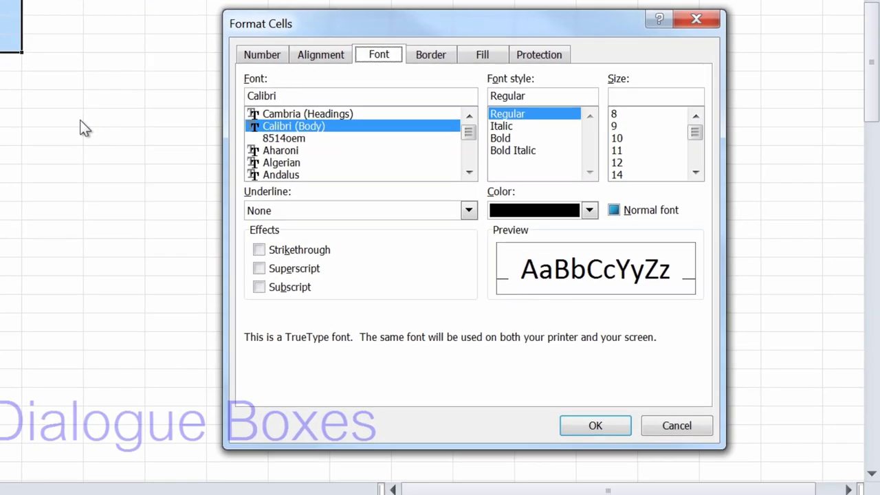
key(Tab)
key(Tab)
key(Tab)
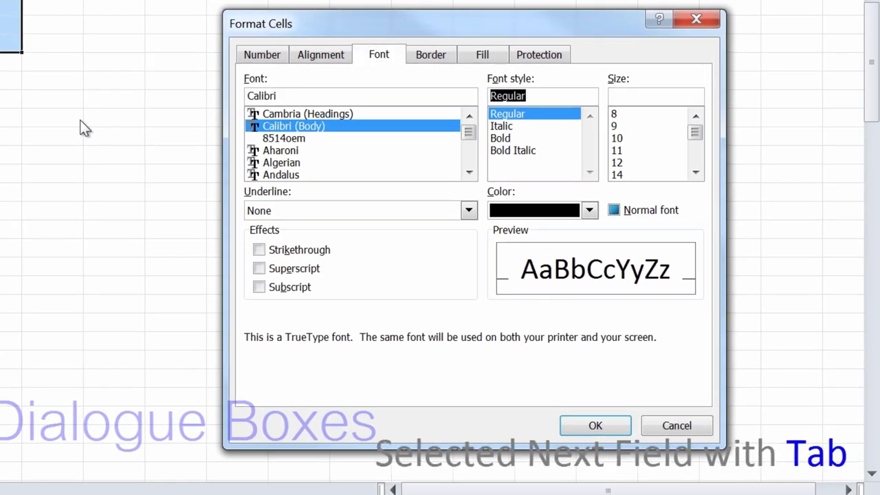
key(Tab)
key(Tab)
key(Tab)
key(Tab)
key(Tab)
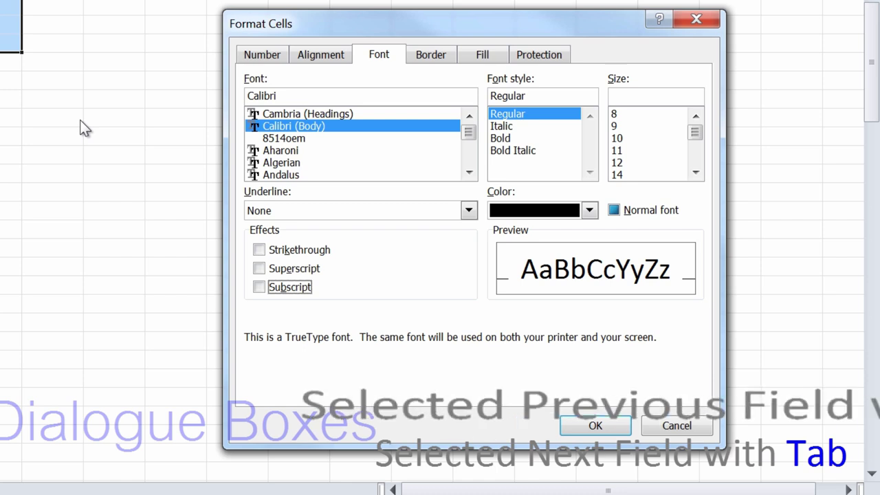
key(shift+Tab)
key(shift+Tab)
key(shift+Tab)
key(shift+Tab)
key(shift+Tab)
key(shift+Tab)
key(shift+Tab)
key(shift+Tab)
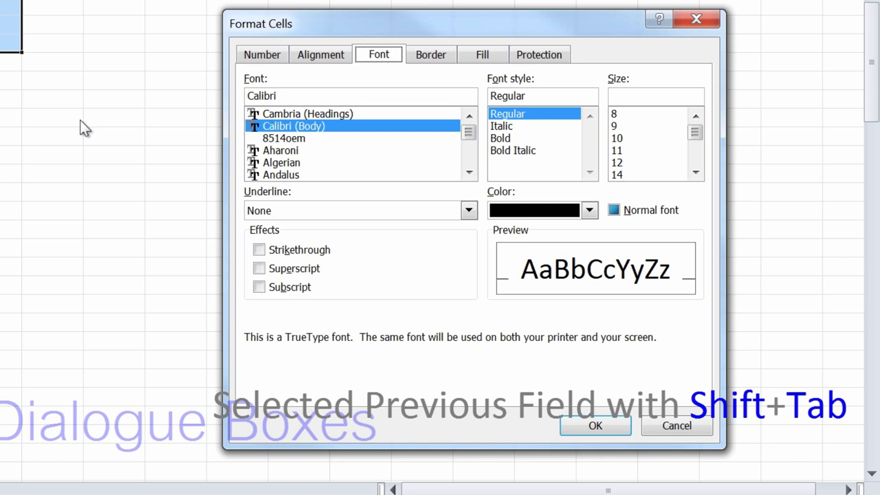
key(ctrl+Tab)
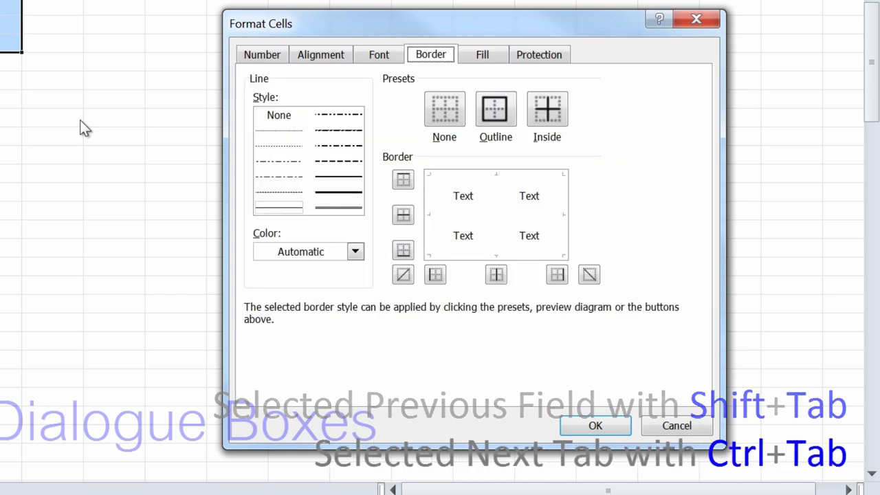
key(ctrl+Tab)
key(ctrl+Tab)
key(ctrl+Tab)
key(ctrl+Tab)
key(ctrl+Tab)
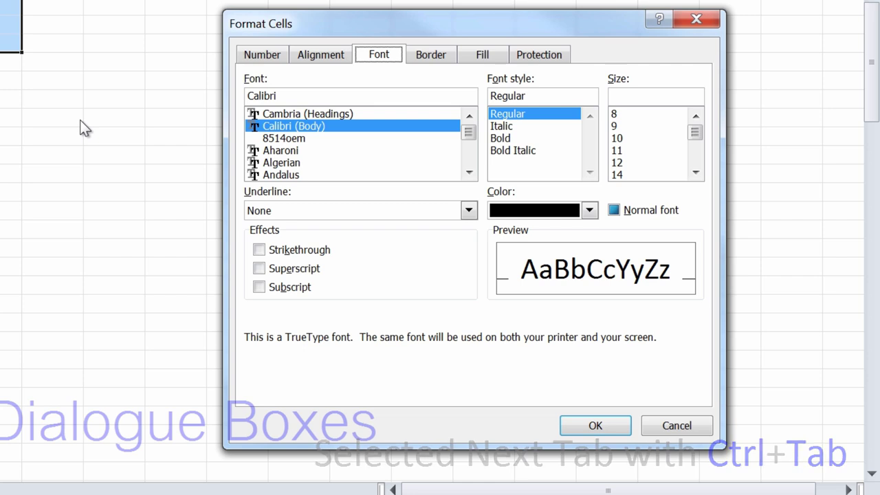
key(ctrl+shift+Tab)
key(ctrl+shift+Tab)
key(ctrl+shift+Tab)
key(ctrl+shift+Tab)
key(ctrl+shift+Tab)
key(ctrl+shift+Tab)
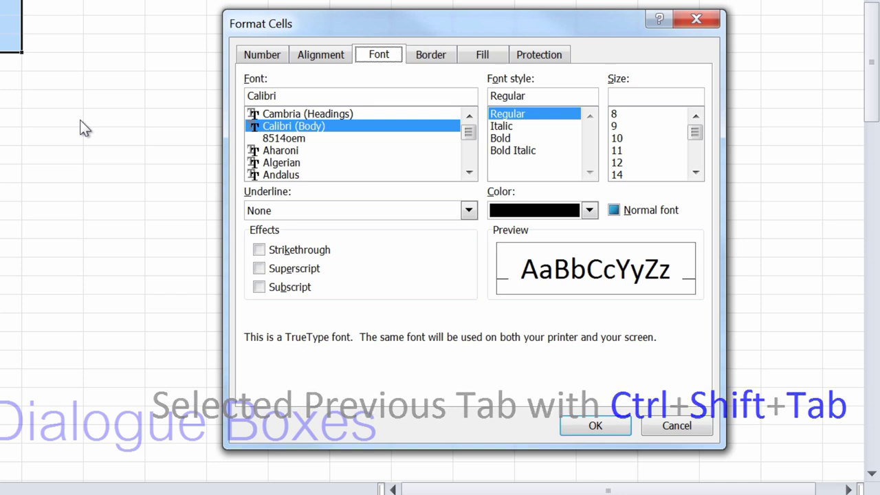
Turn Strikethrough on, then back off
key(Tab)
key(Tab)
key(Tab)
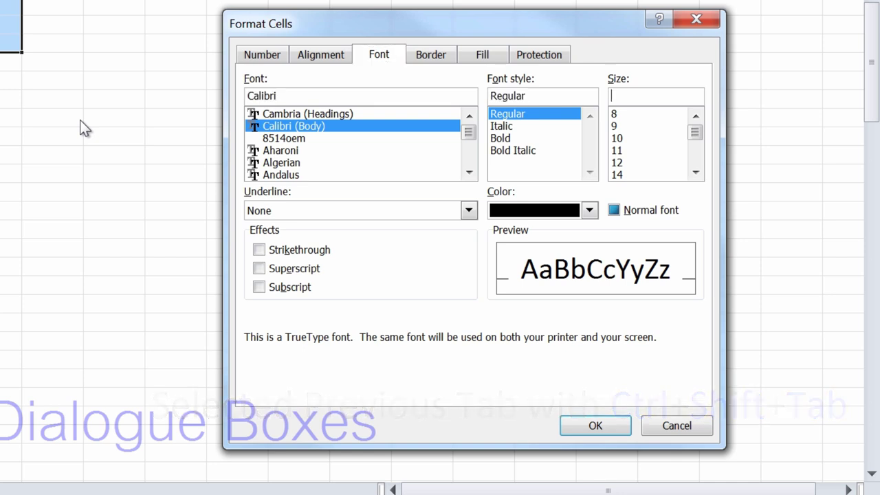
key(Tab)
key(Tab)
key(Tab)
key(space)
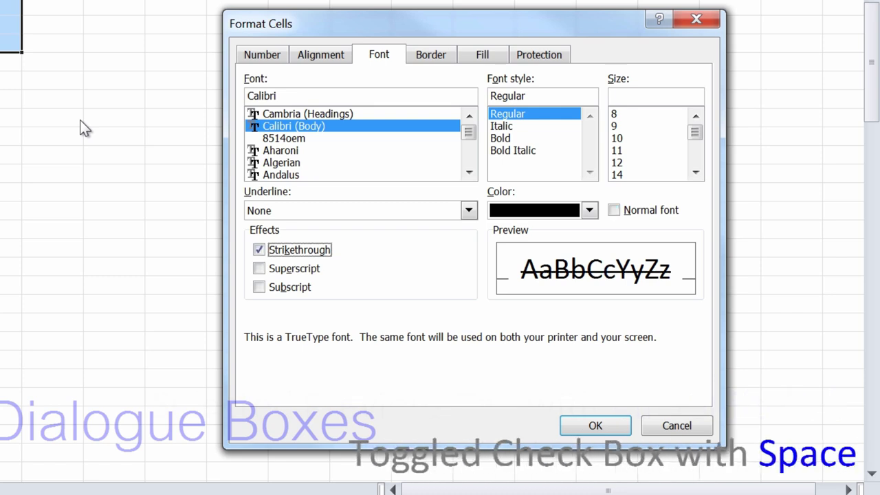
key(space)
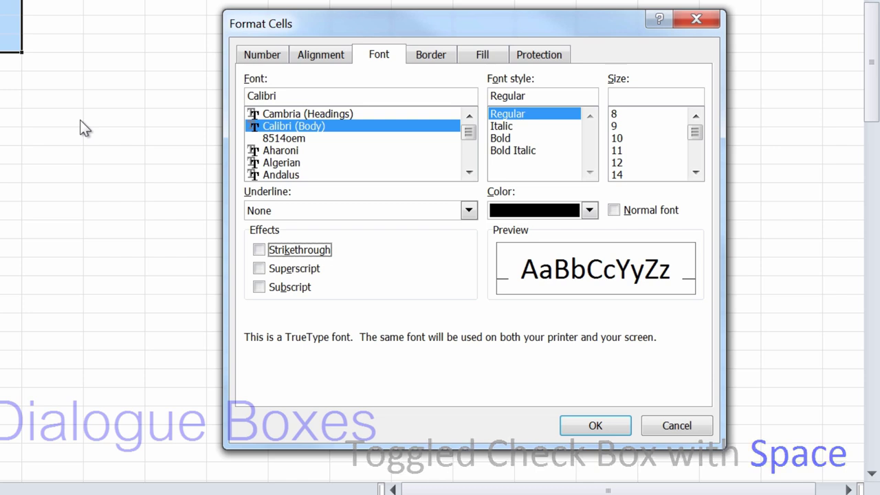
Pick light blue from the Color list and apply it as the font colour for A1:E3
key(Tab)
key(Tab)
key(Tab)
key(Tab)
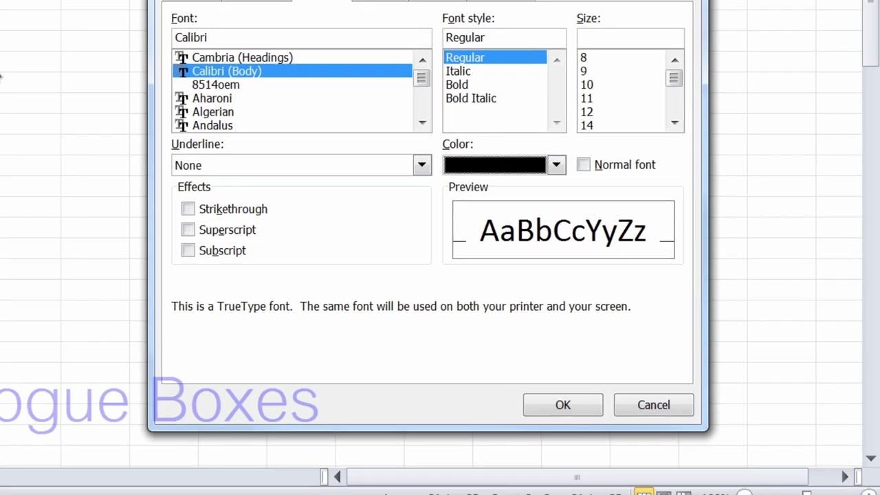
key(alt+Down)
key(Down)
key(Down)
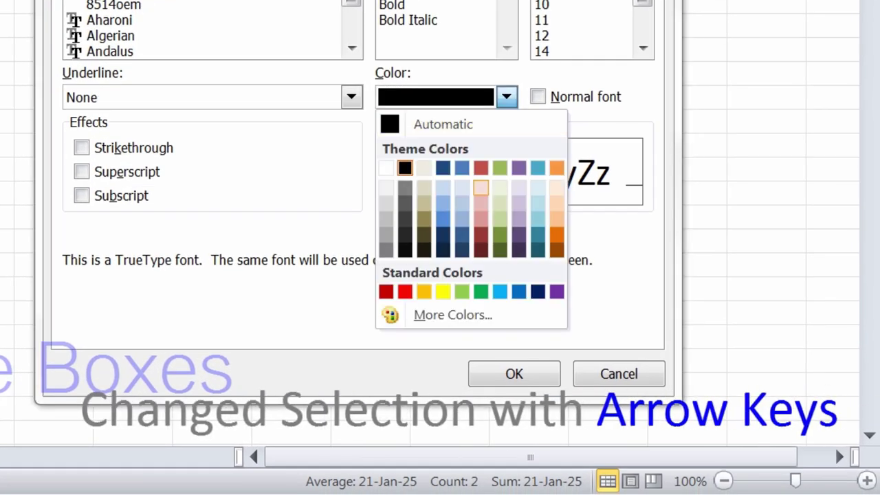
key(Down)
key(Left)
key(Left)
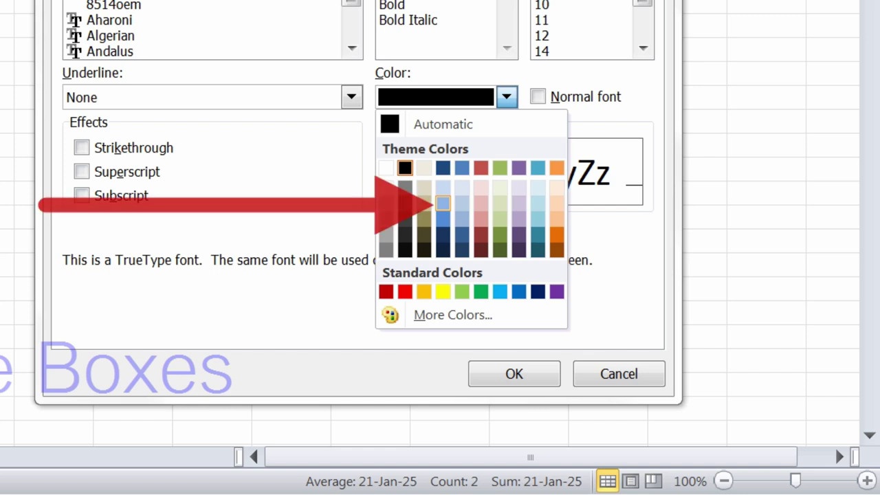
key(Return)
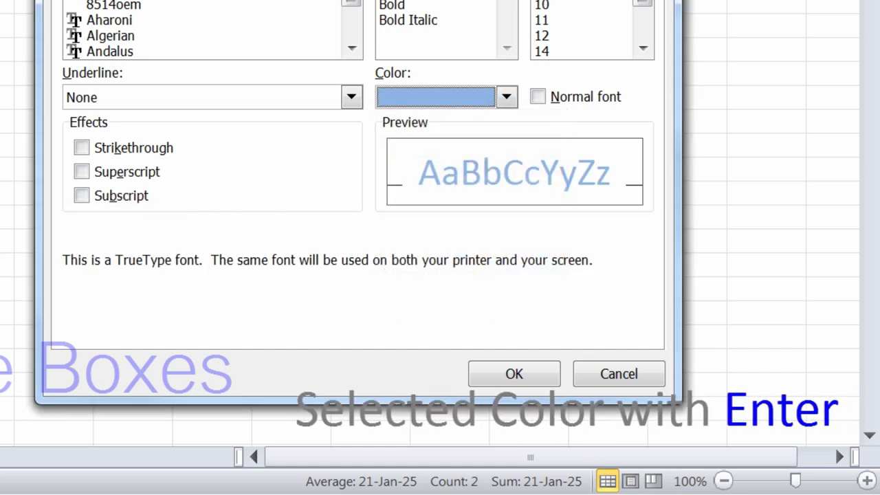
key(Tab)
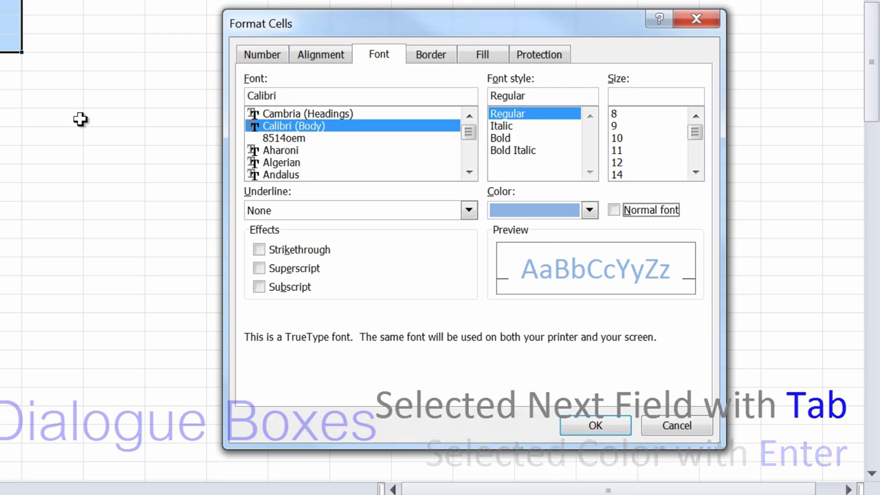
key(Return)
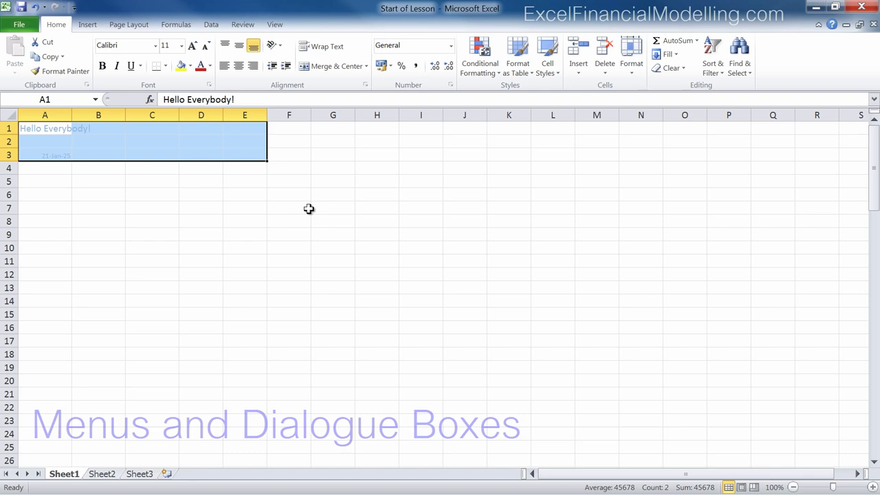
click(208, 85)
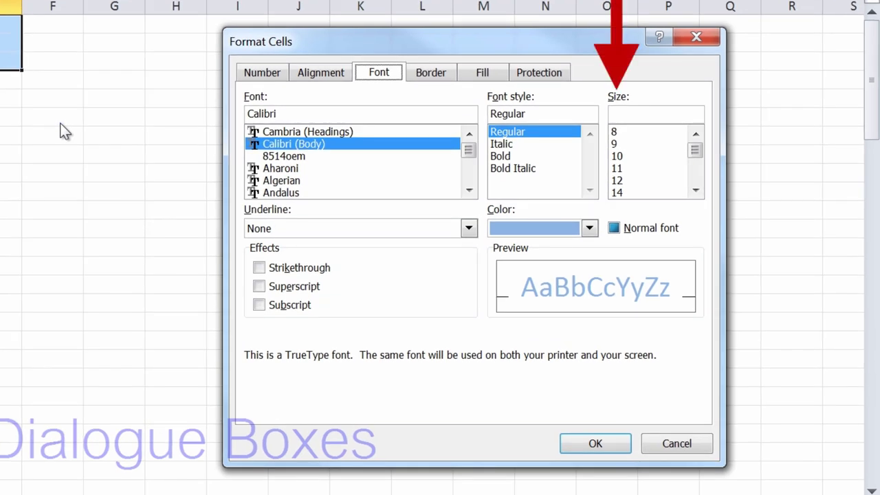
key(alt+s)
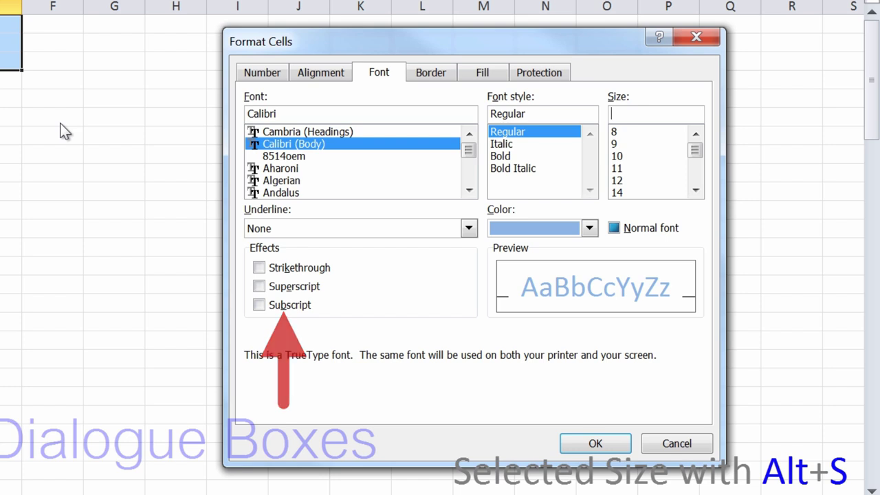
key(alt+b)
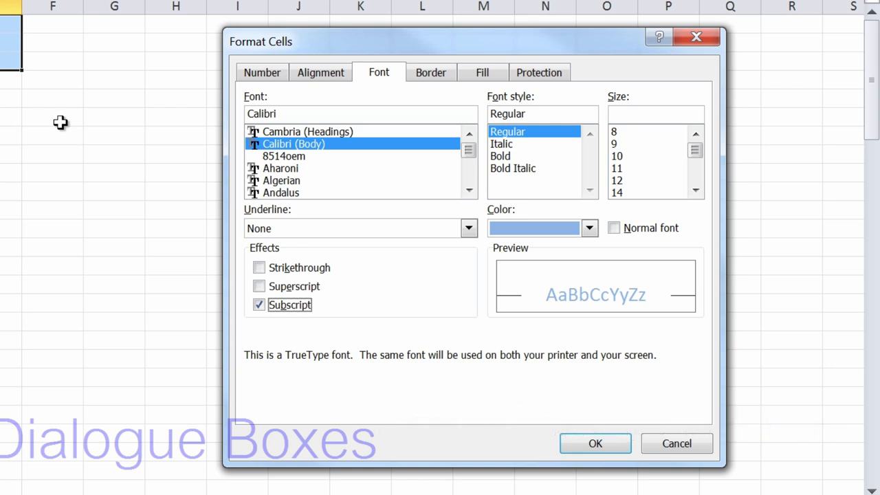
key(Escape)
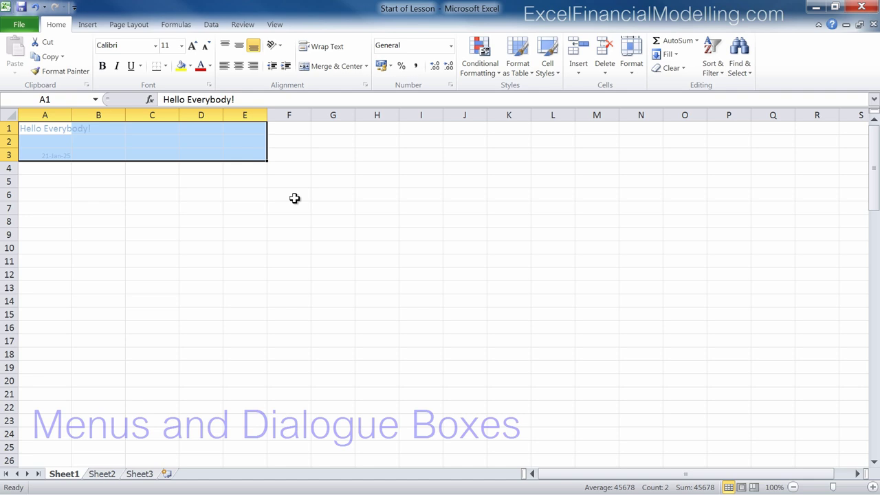
Show the KeyTips, step through the Home formatting commands, then back out without changes
key(alt)
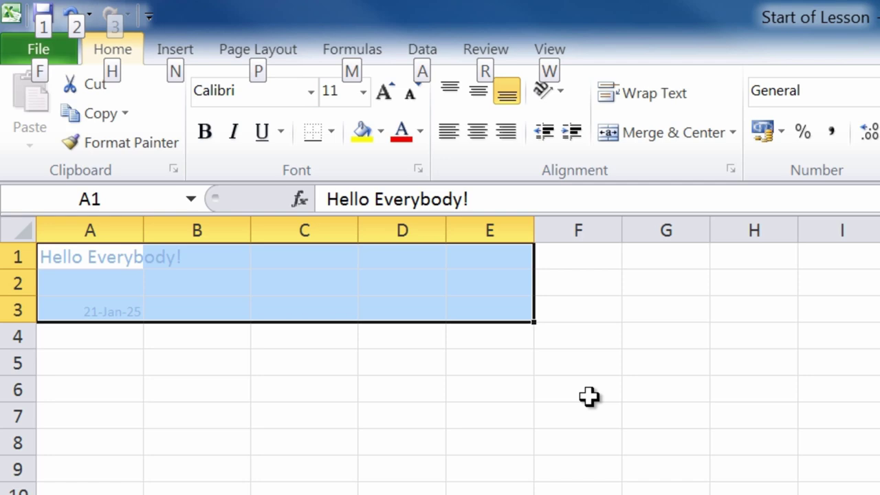
key(Tab)
key(Tab)
key(Tab)
key(Tab)
key(Tab)
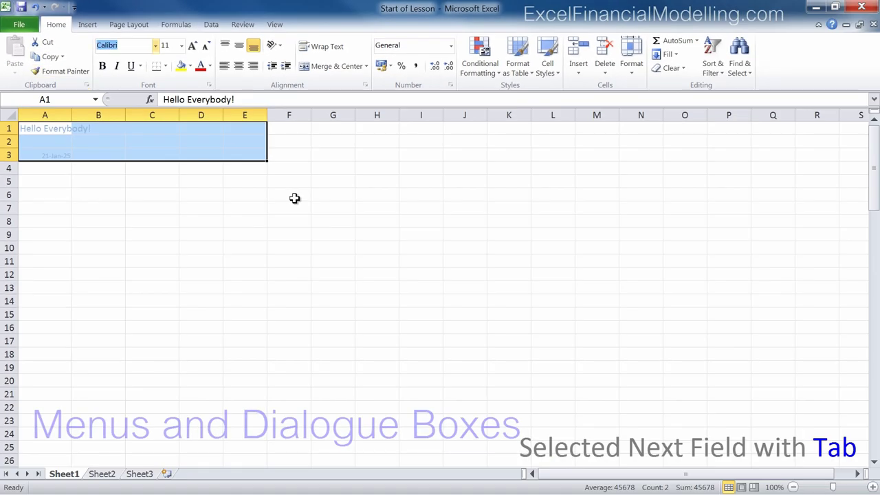
key(Tab)
key(Tab)
key(Tab)
key(Tab)
key(Escape)
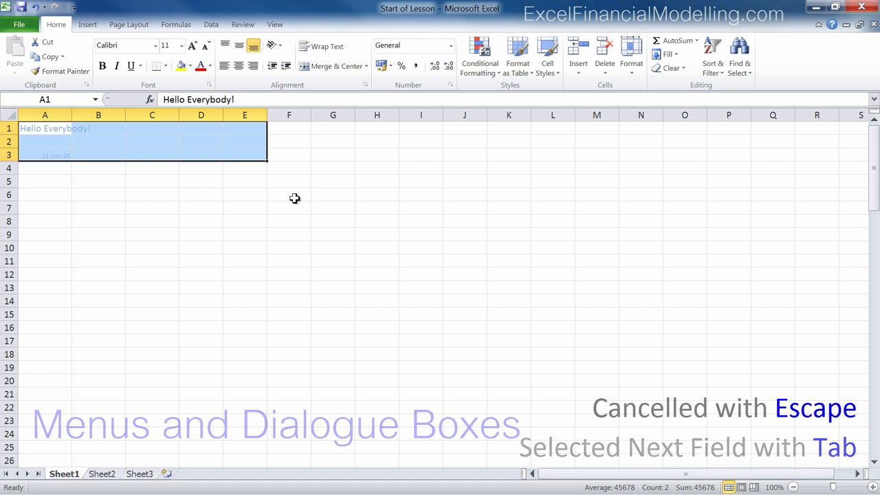
Move the ribbon to the Formulas tab and browse its commands without running any
key(alt)
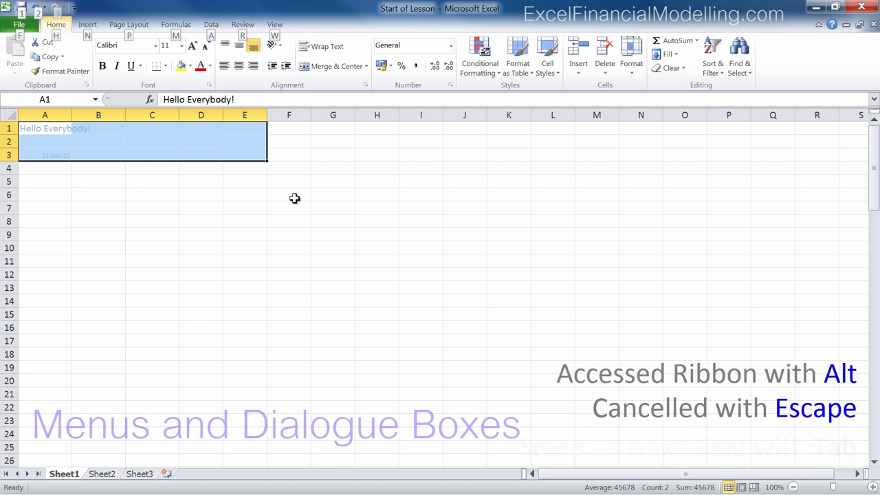
key(Right)
key(Right)
key(Right)
key(Down)
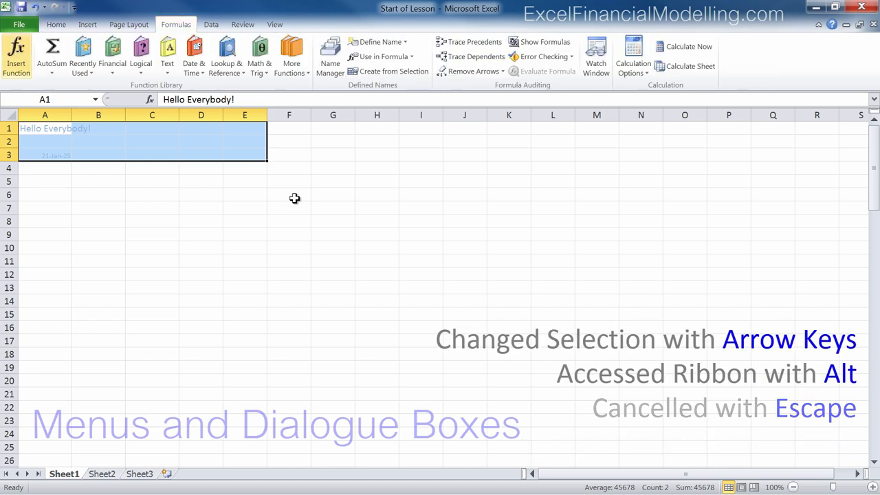
key(Right)
key(Right)
key(Right)
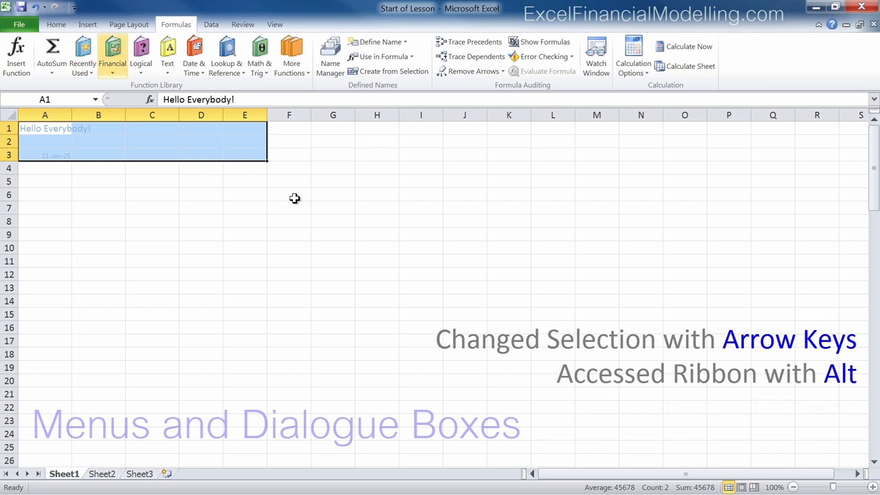
key(Escape)
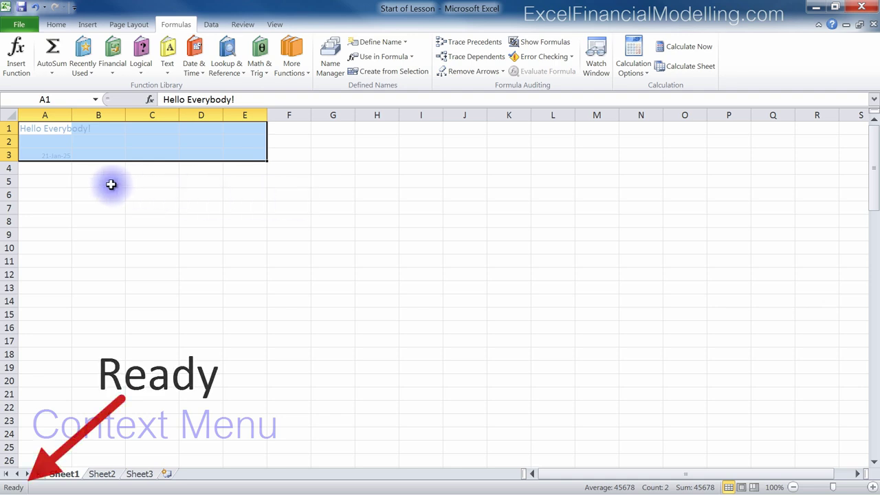
Copy the 21-Jan-25 date from A3 and paste it into B3, where it shows as 45678
click(62, 156)
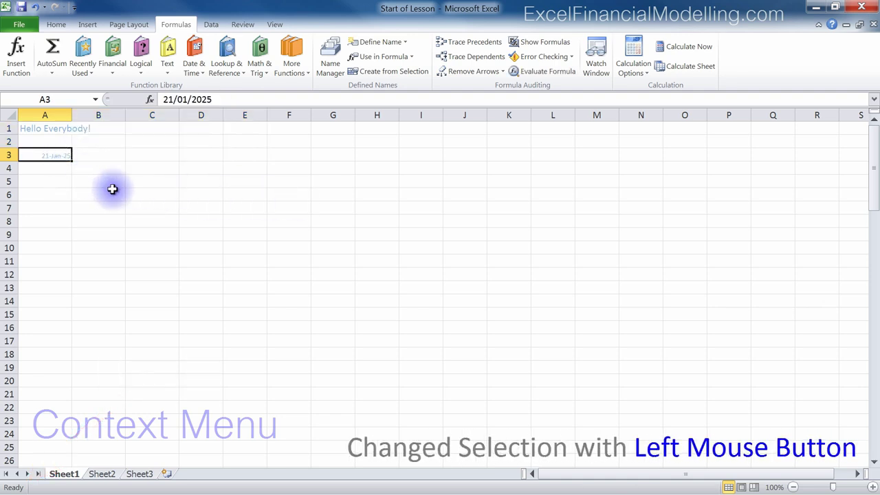
right_click(62, 156)
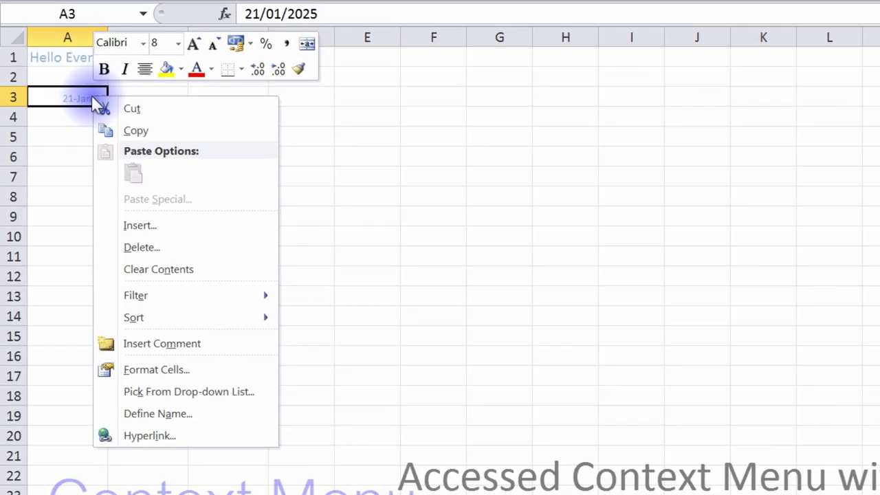
click(172, 129)
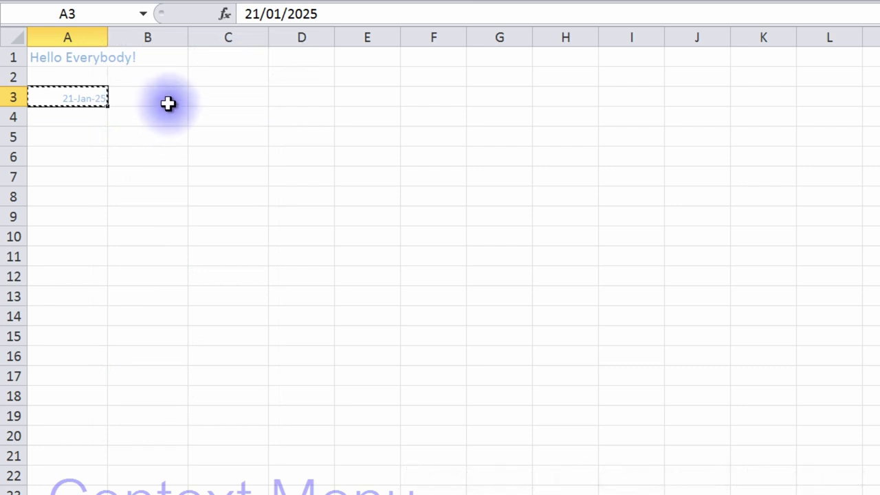
right_click(166, 98)
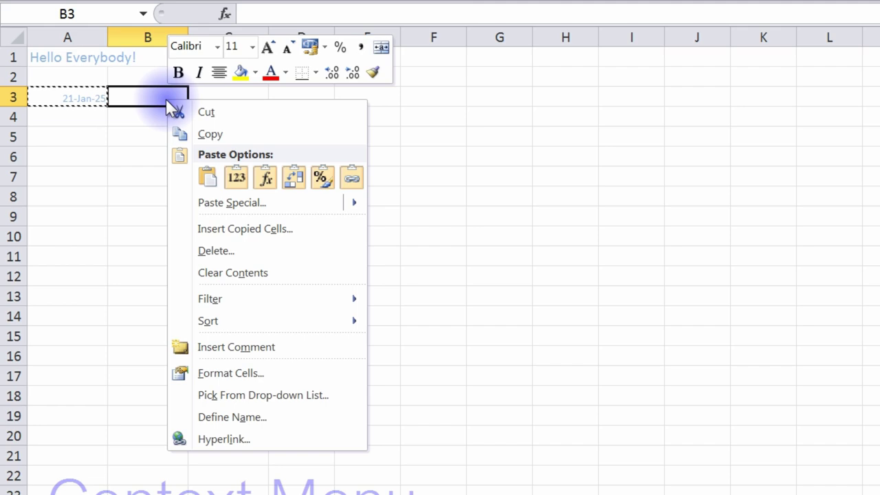
click(235, 177)
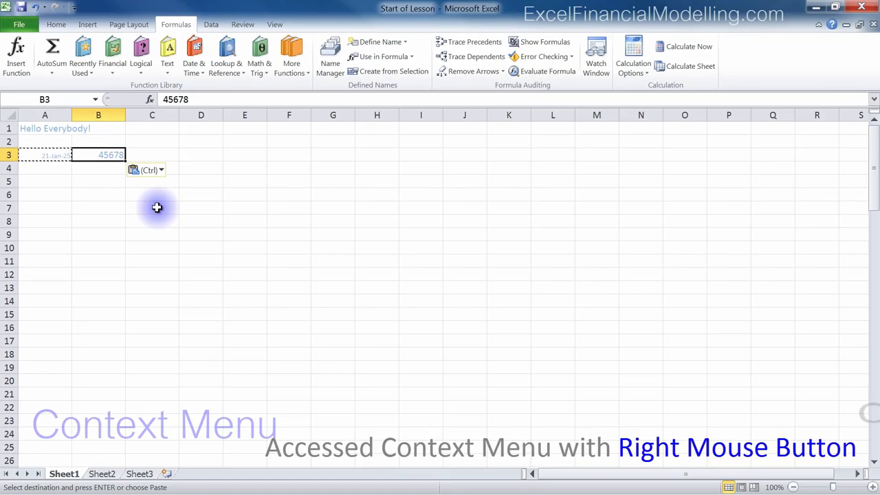
key(Escape)
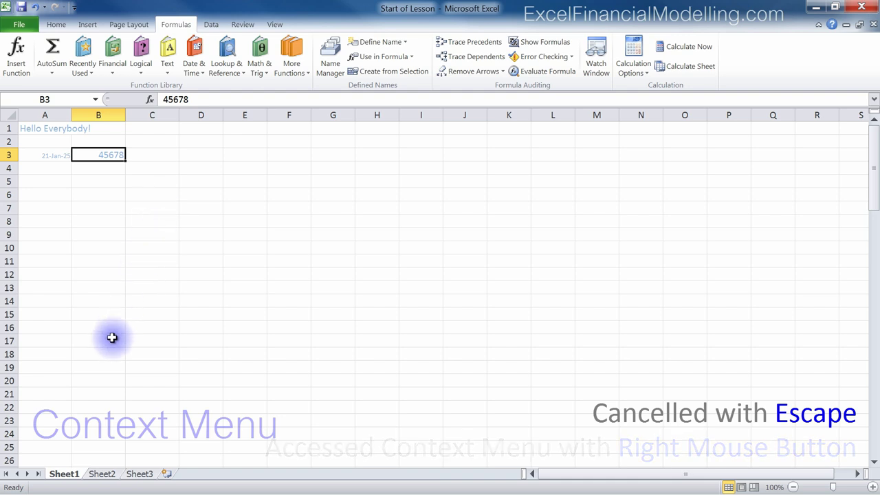
right_click(70, 473)
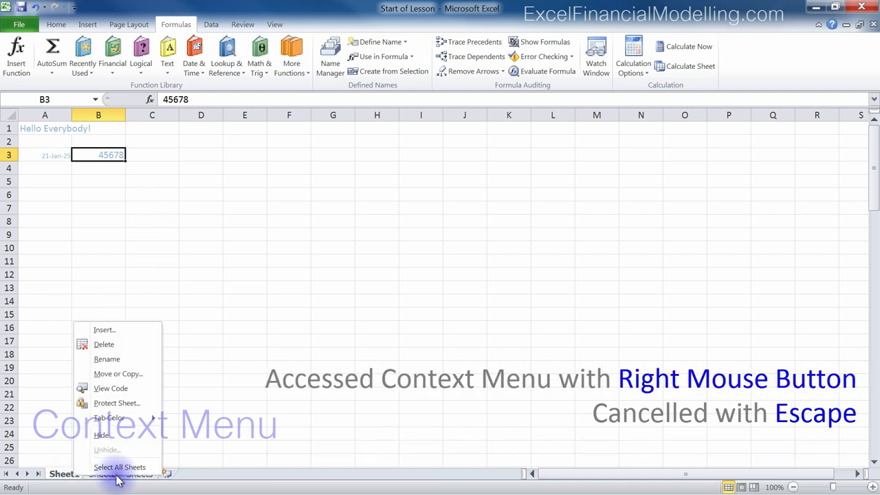
right_click(275, 489)
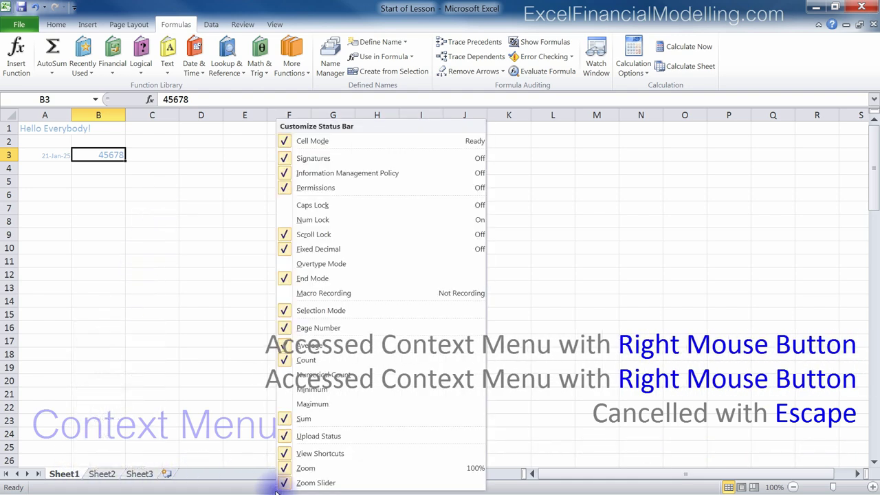
right_click(776, 53)
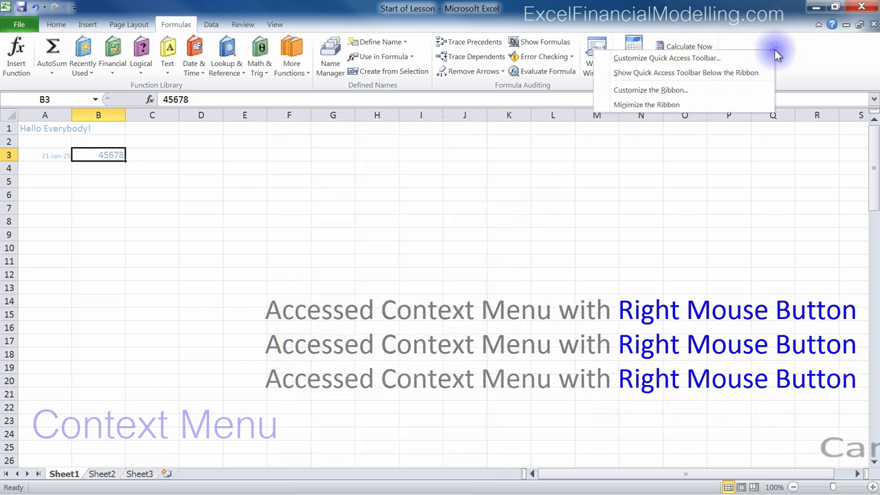
key(Escape)
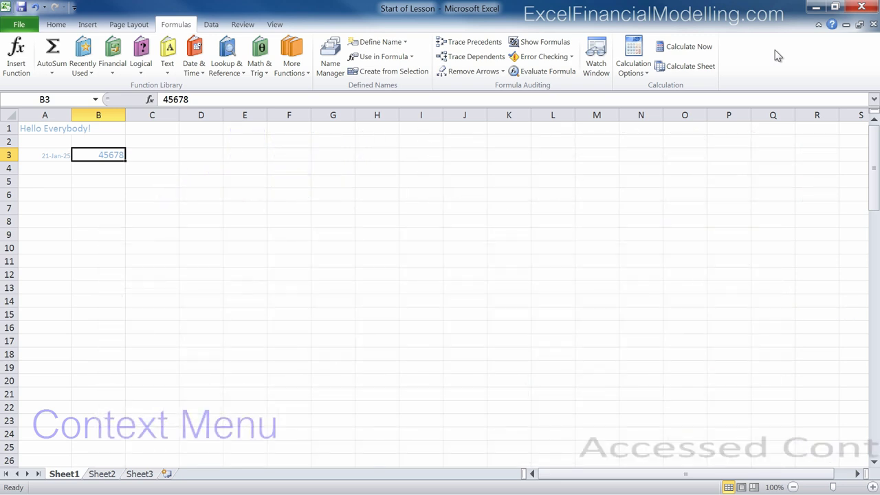
key(Menu)
key(Escape)
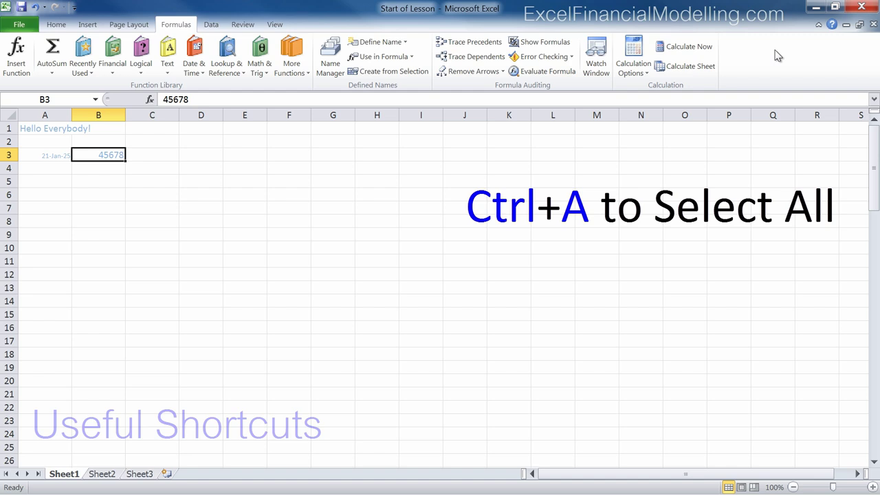
Select the data region and then the whole sheet with Ctrl+A, then again with the Select All corner
key(ctrl+a)
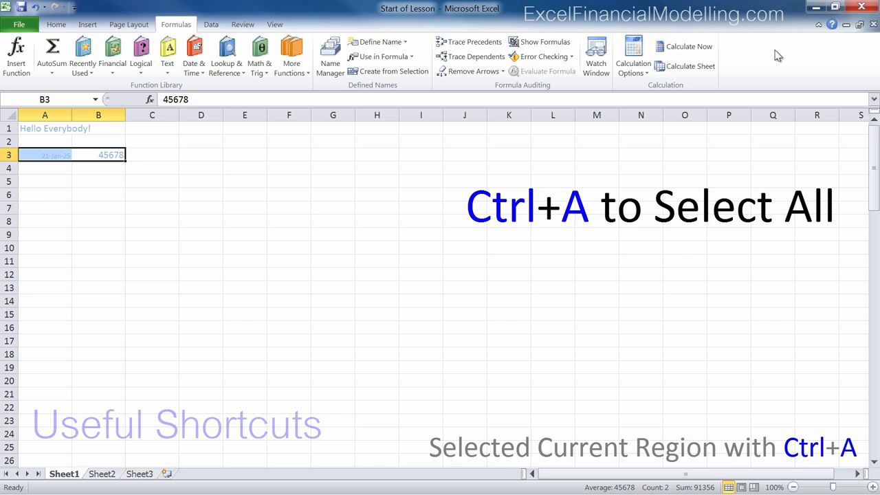
key(ctrl+a)
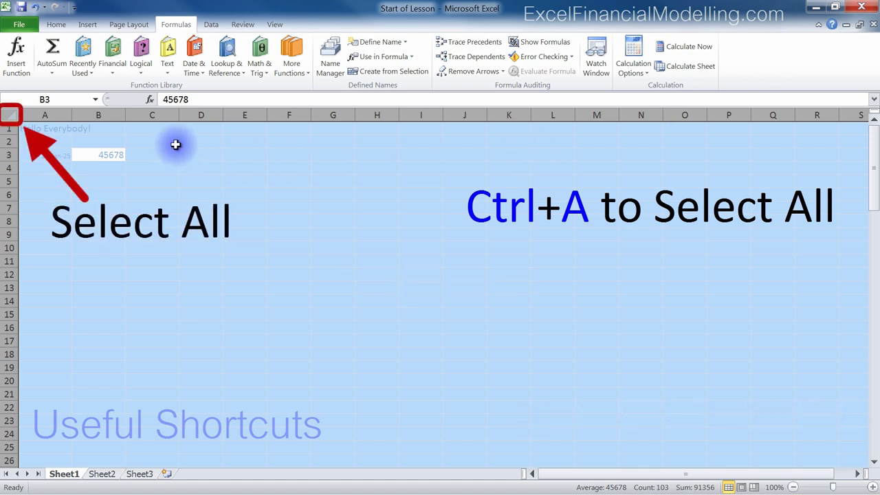
click(57, 127)
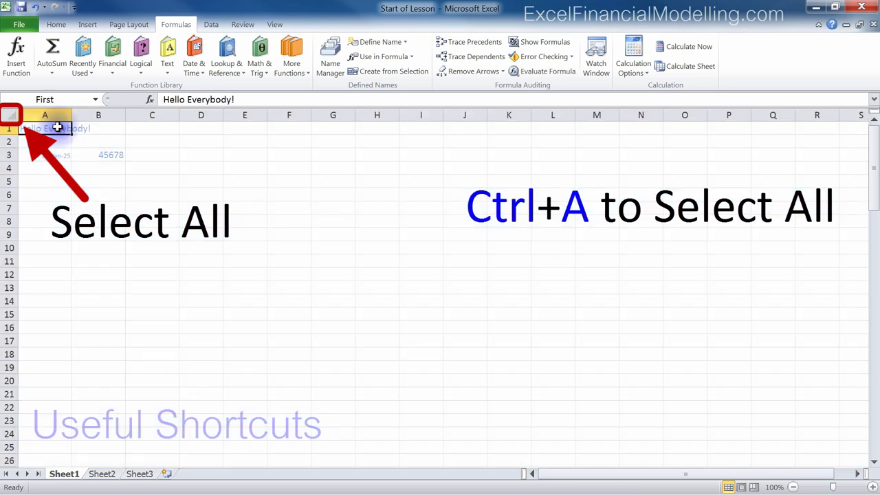
click(11, 116)
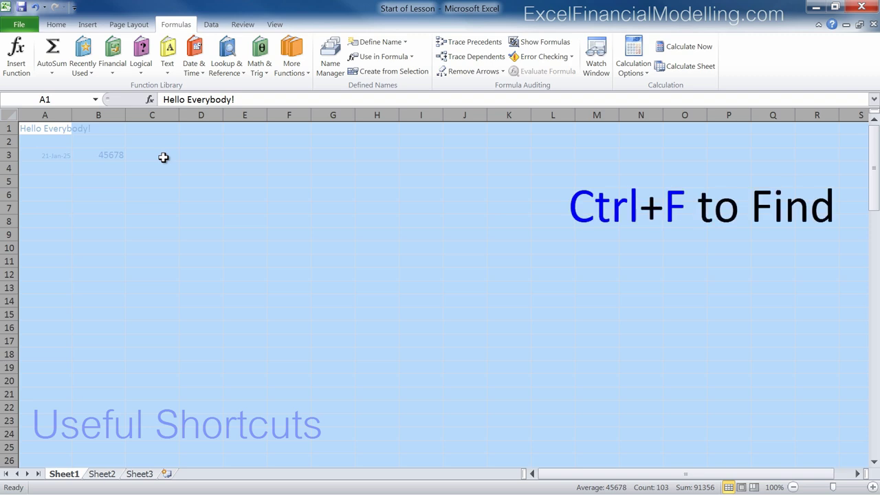
Open and cancel the Find dialog with Ctrl+F, then open and close the Home tab's Find & Select menu
key(ctrl+f)
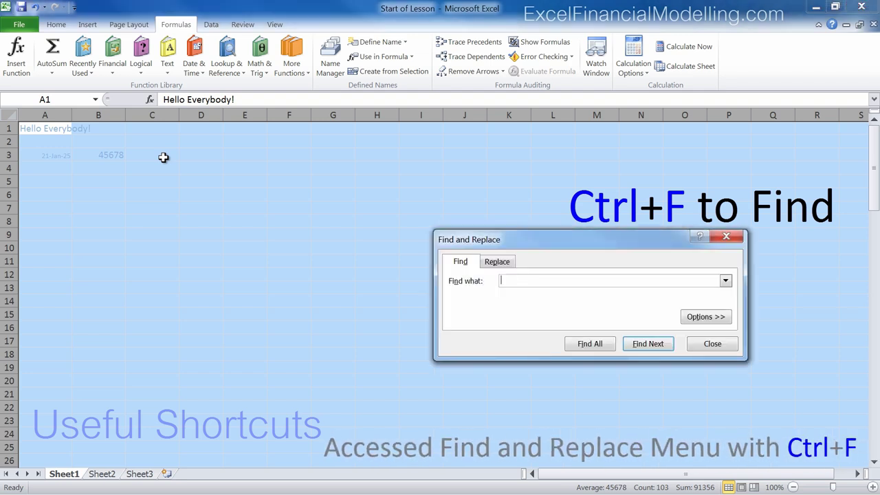
key(Escape)
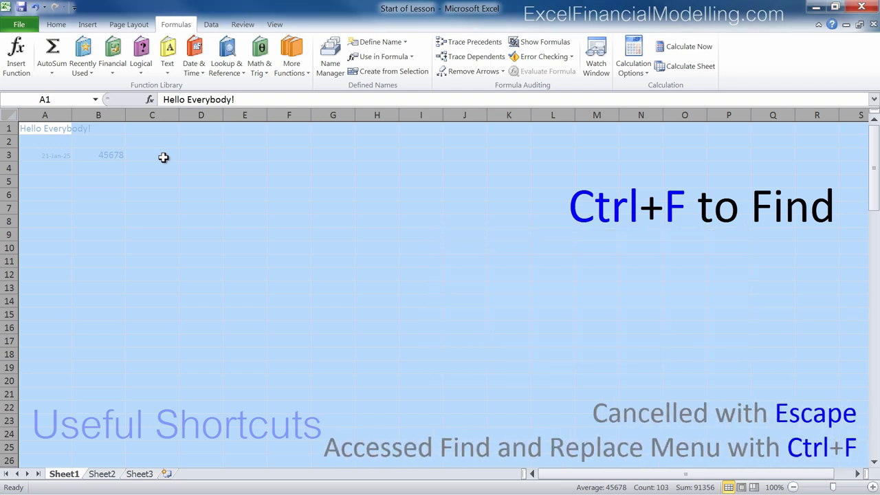
click(57, 24)
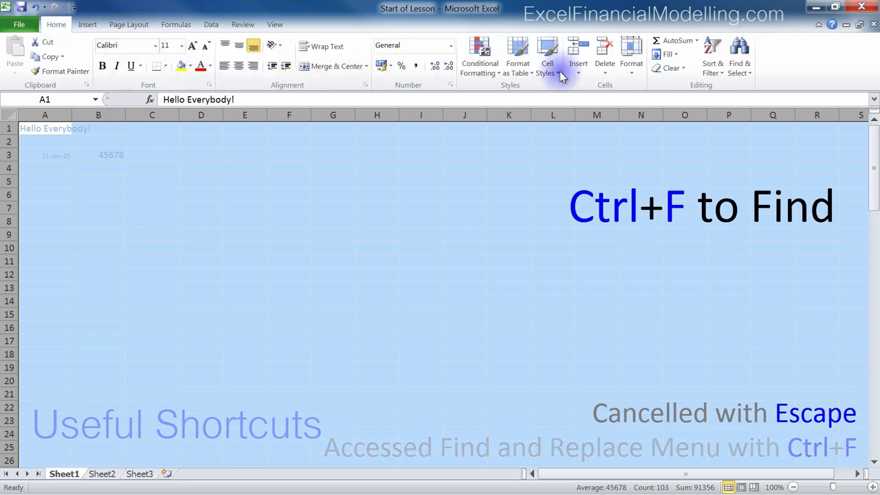
click(745, 69)
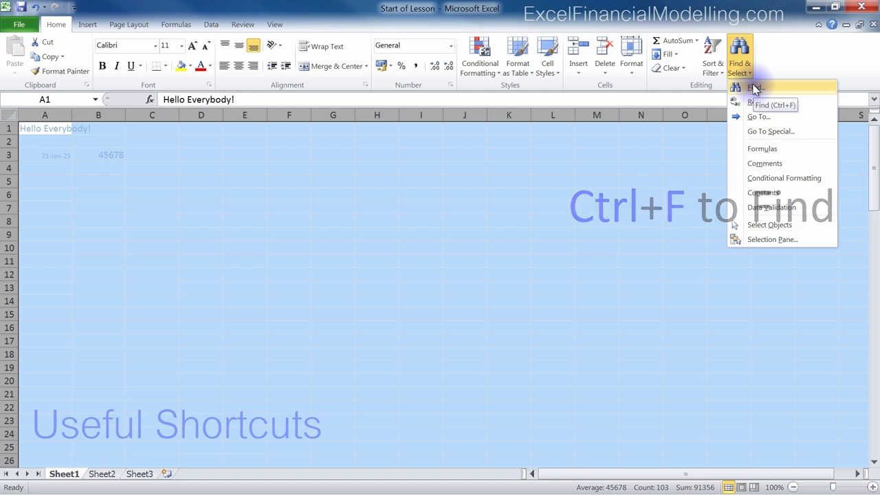
key(Escape)
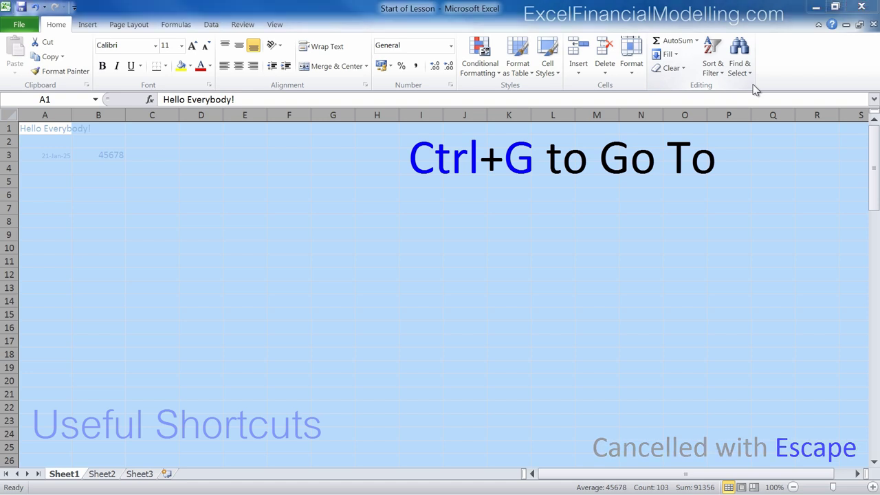
key(ctrl+g)
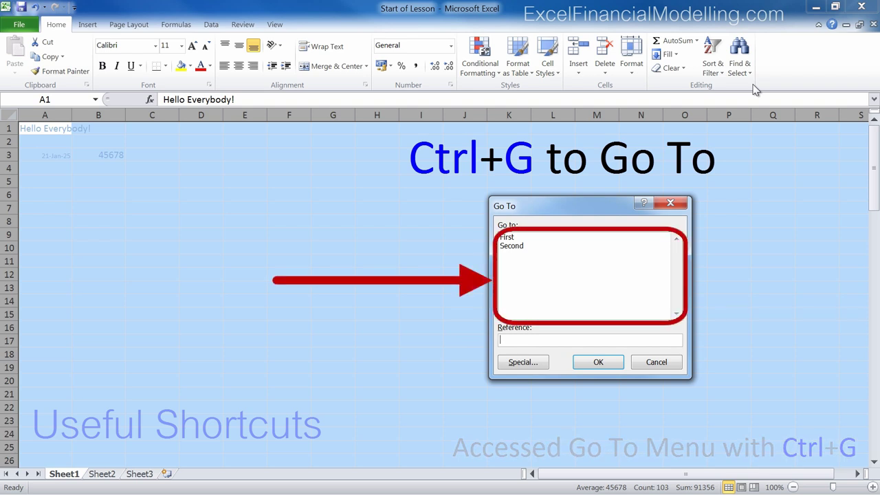
text(D)
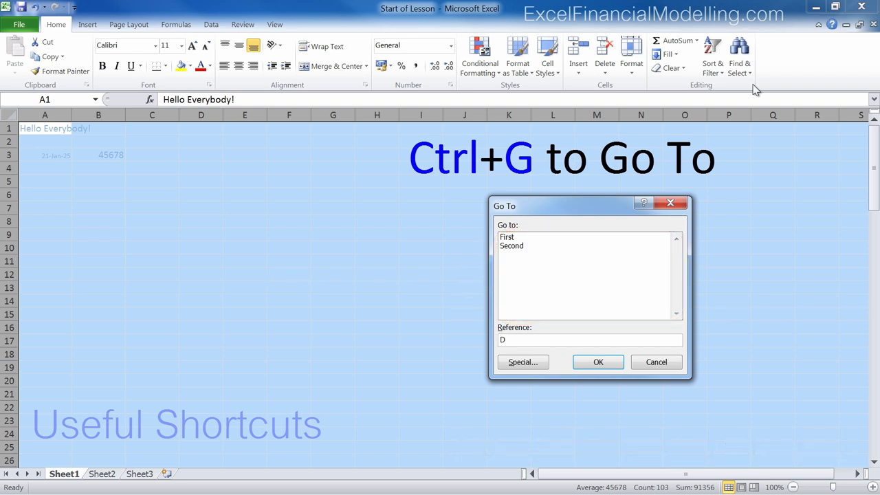
text(10)
key(Return)
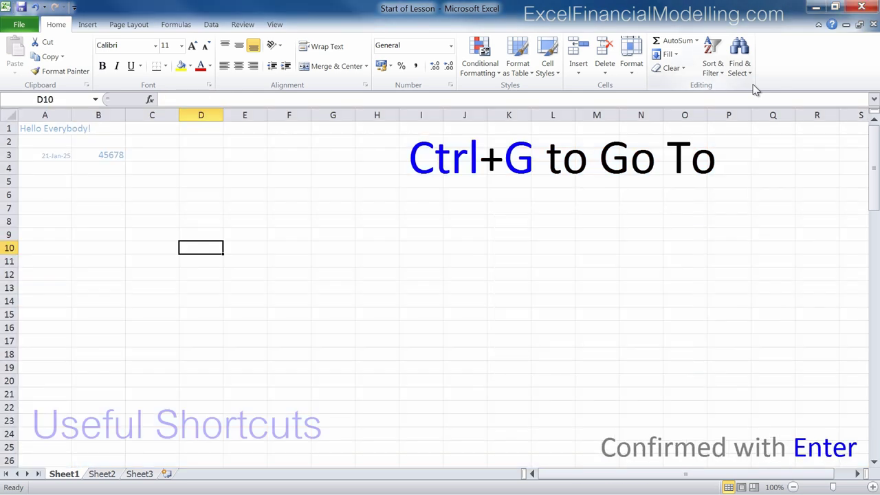
key(ctrl+g)
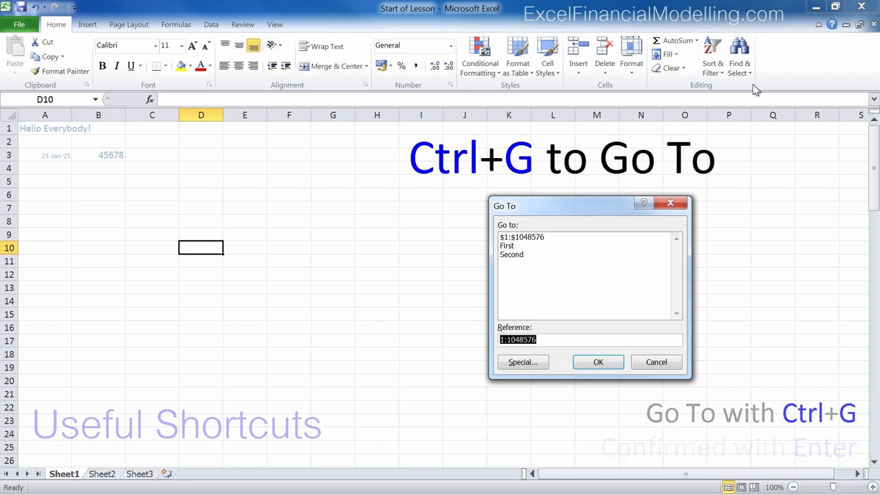
key(alt+s)
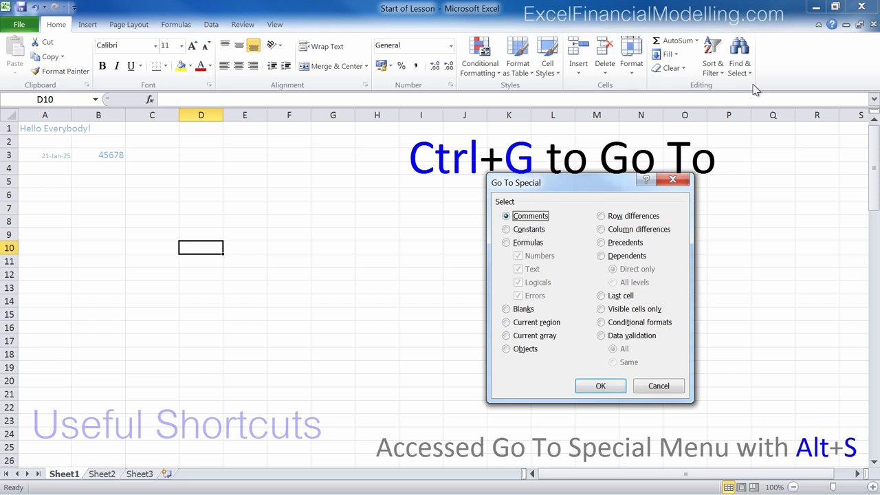
key(Escape)
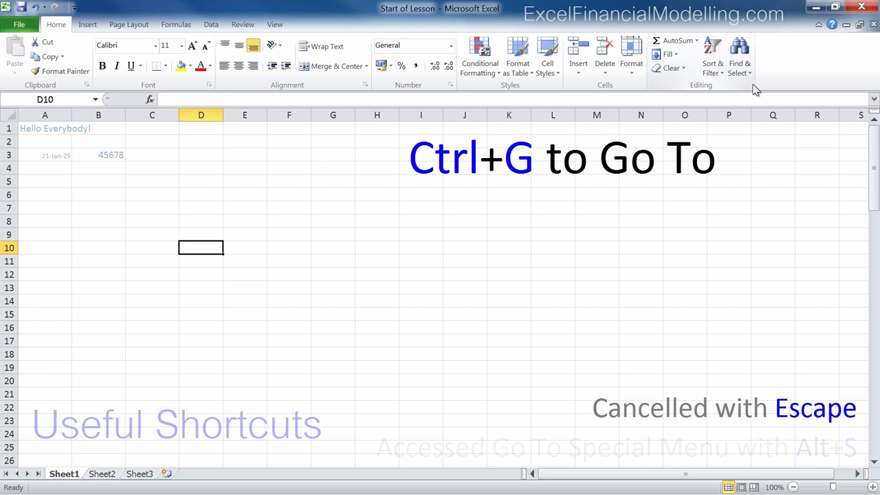
click(741, 68)
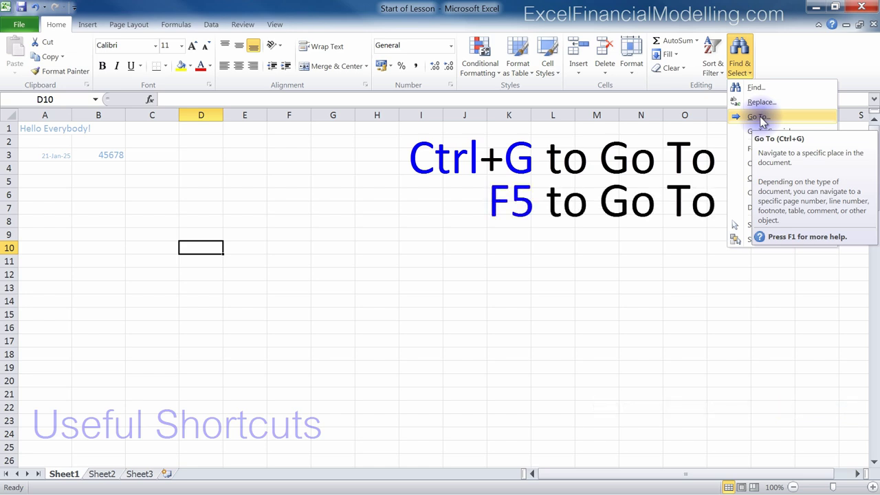
key(Escape)
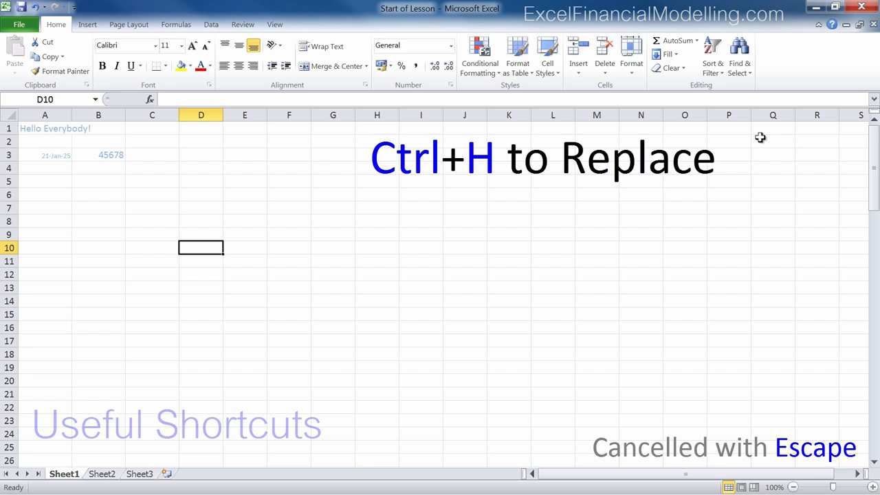
key(ctrl+h)
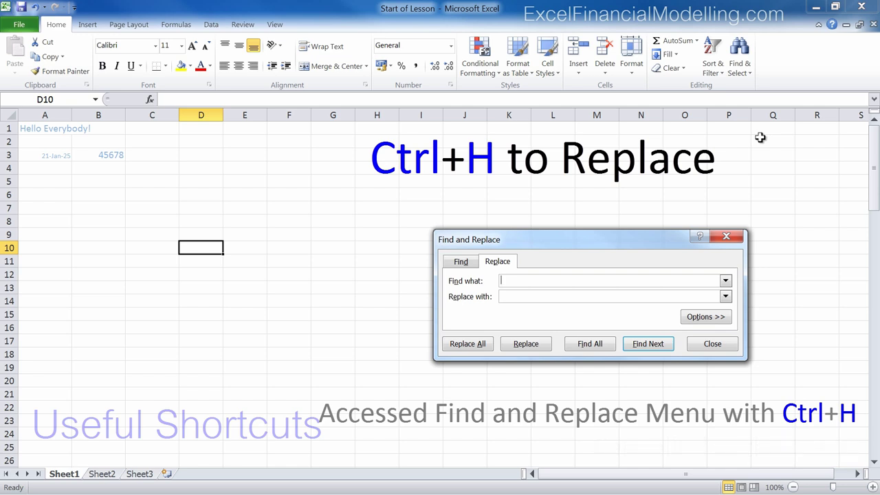
key(Escape)
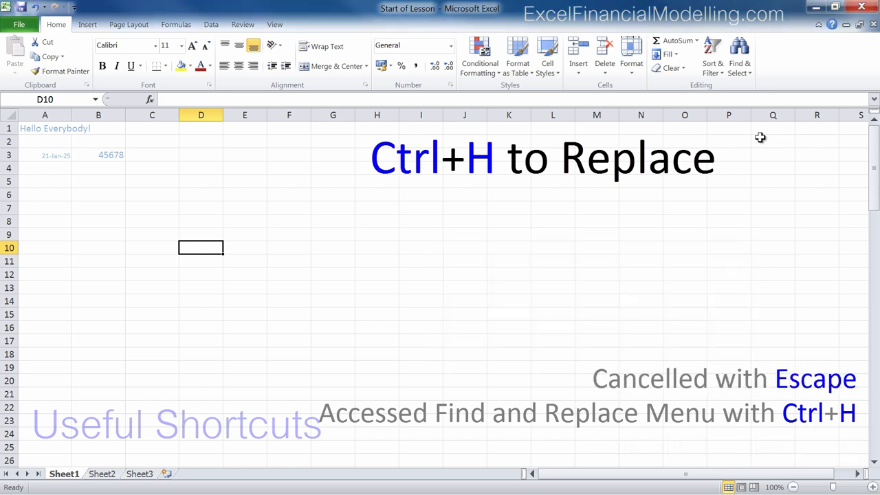
click(741, 70)
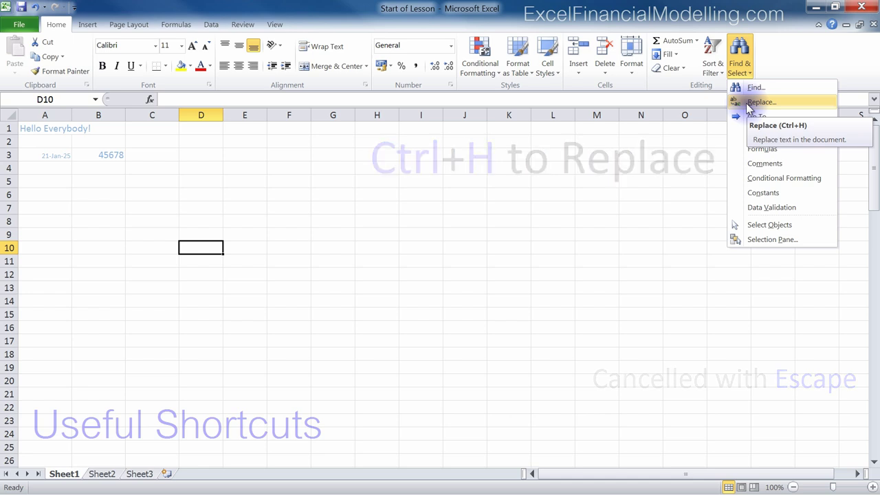
key(Escape)
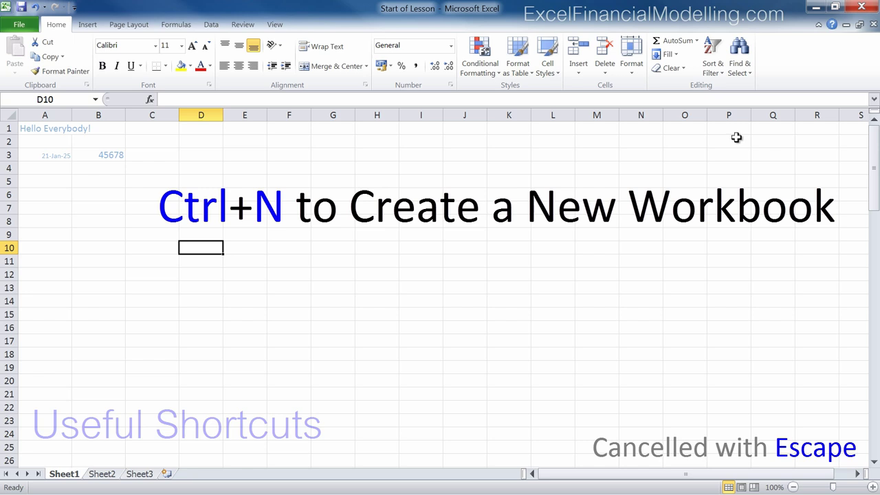
key(ctrl+n)
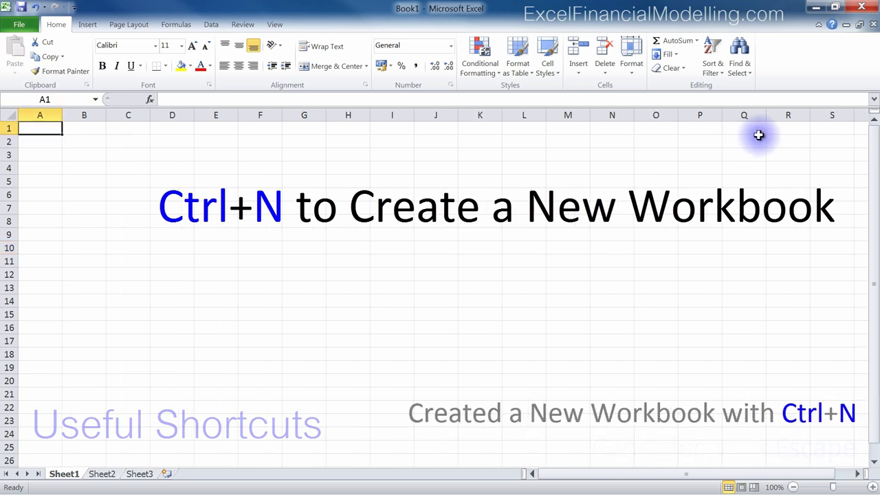
click(873, 26)
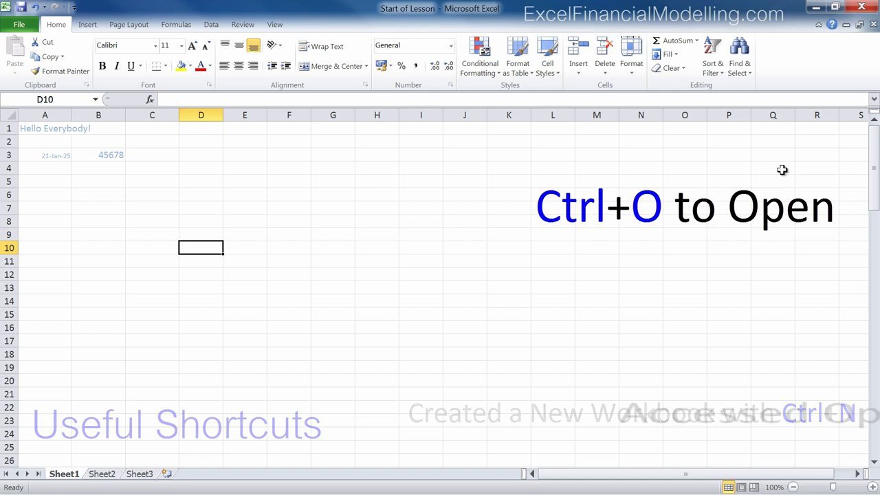
key(ctrl+o)
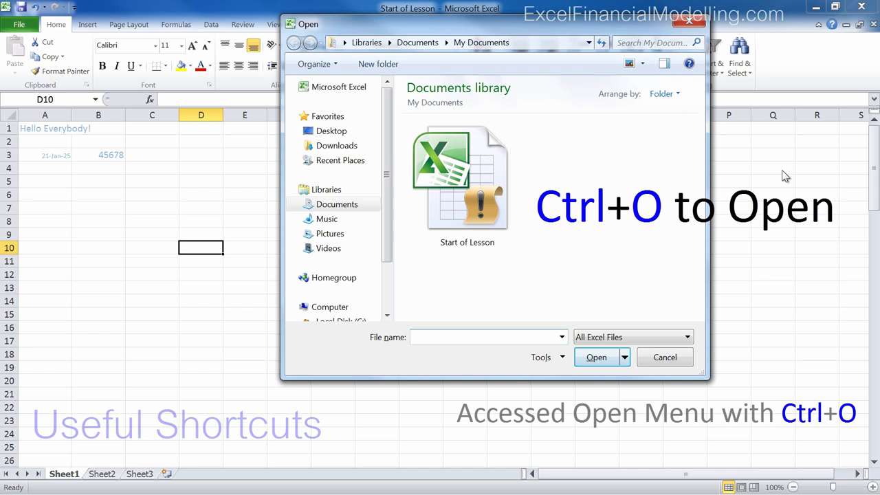
key(Escape)
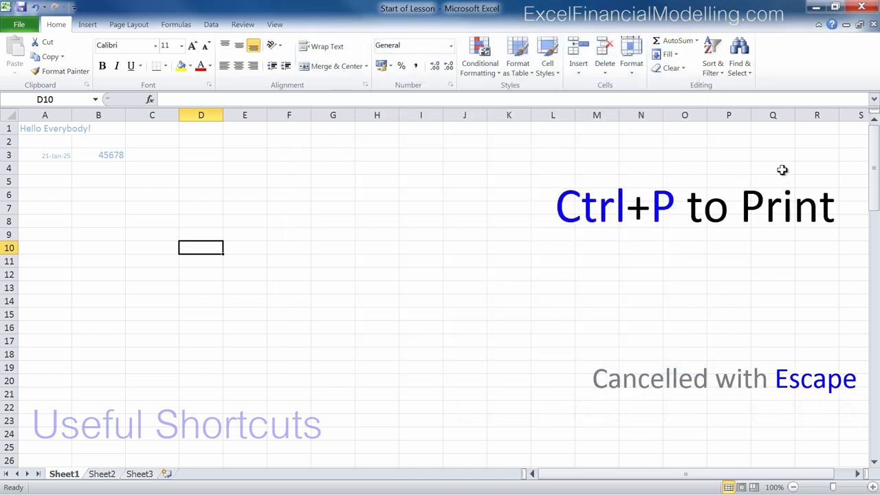
key(ctrl+p)
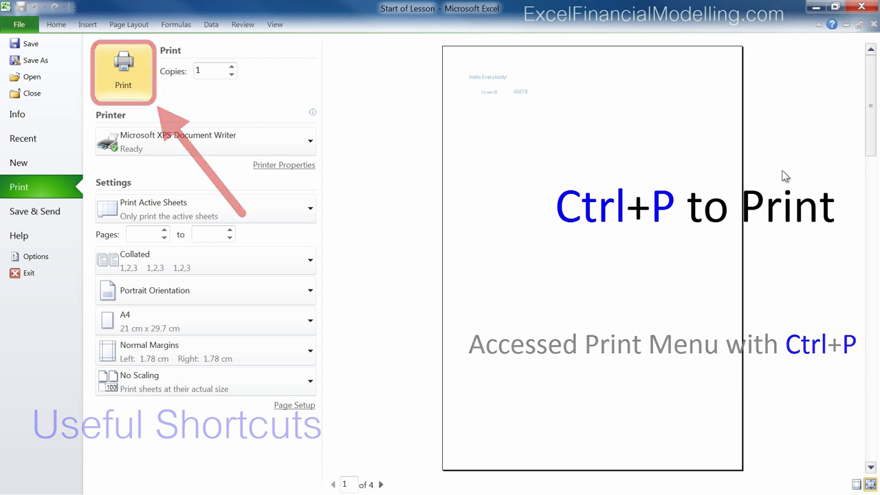
key(Escape)
key(ctrl+s)
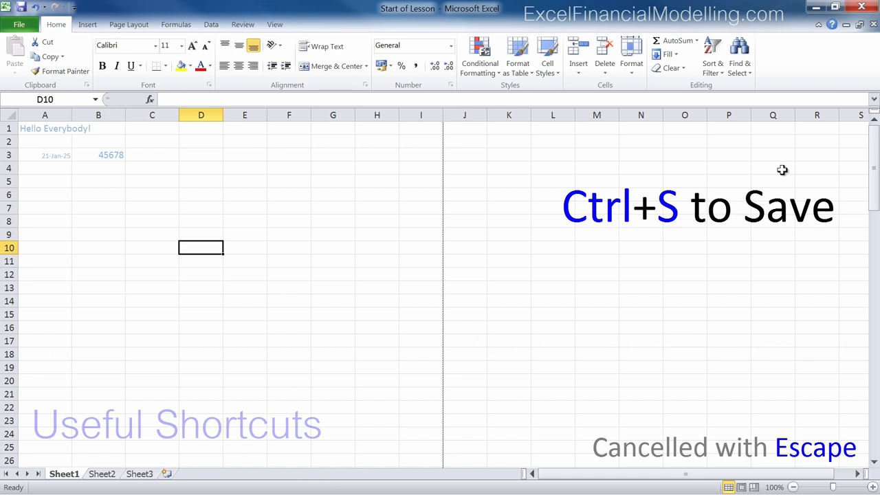
Save the Start of Lesson workbook with Ctrl+S, then open Save As with F12 and cancel it
key(ctrl+s)
key(ctrl+s)
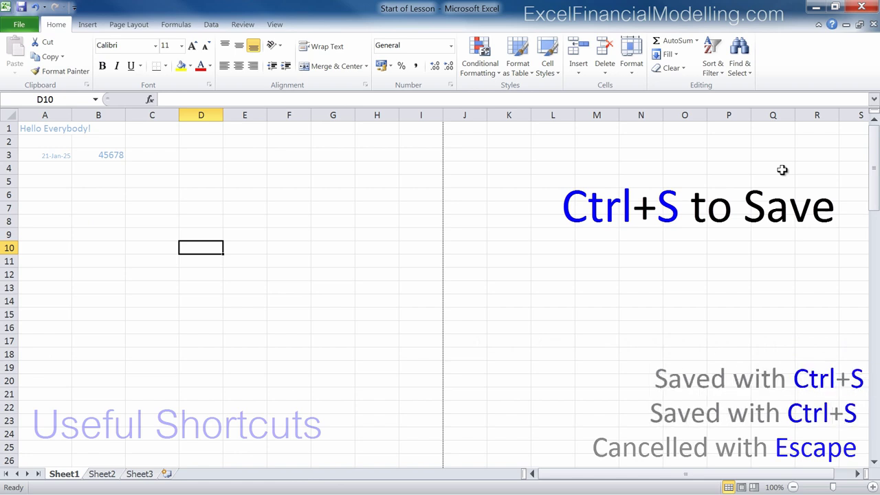
key(ctrl+s)
key(ctrl+s)
key(ctrl+s)
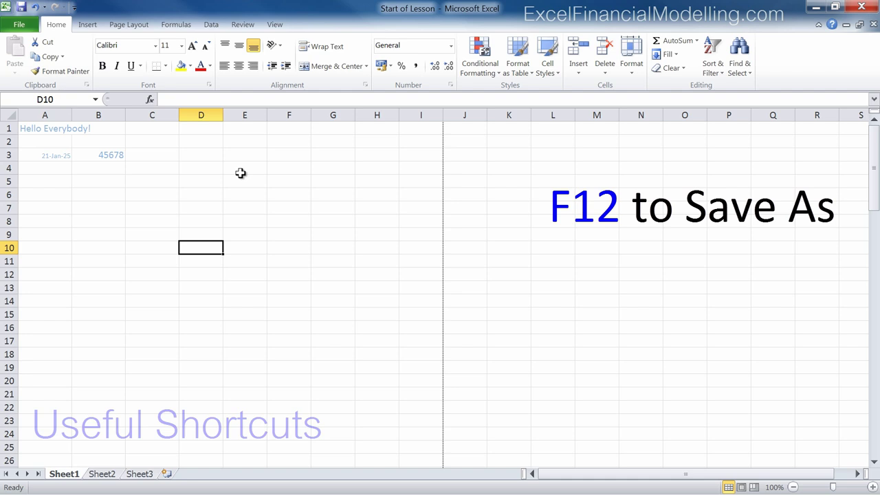
key(F12)
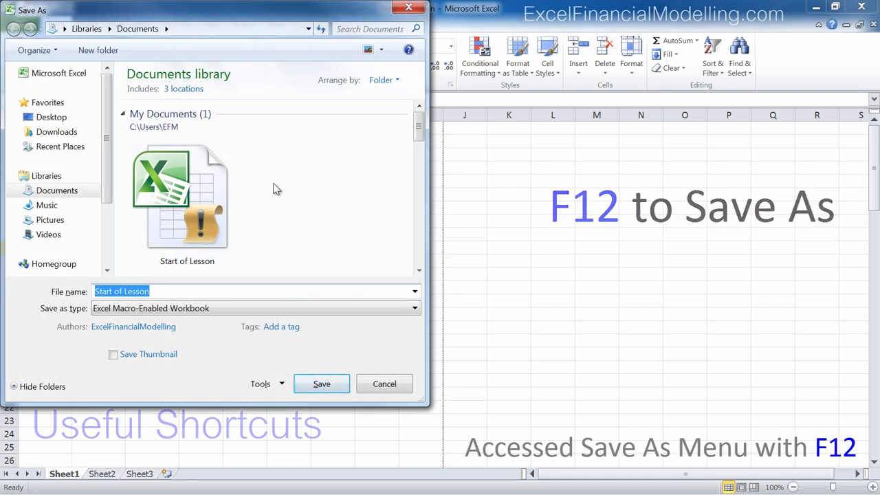
key(Escape)
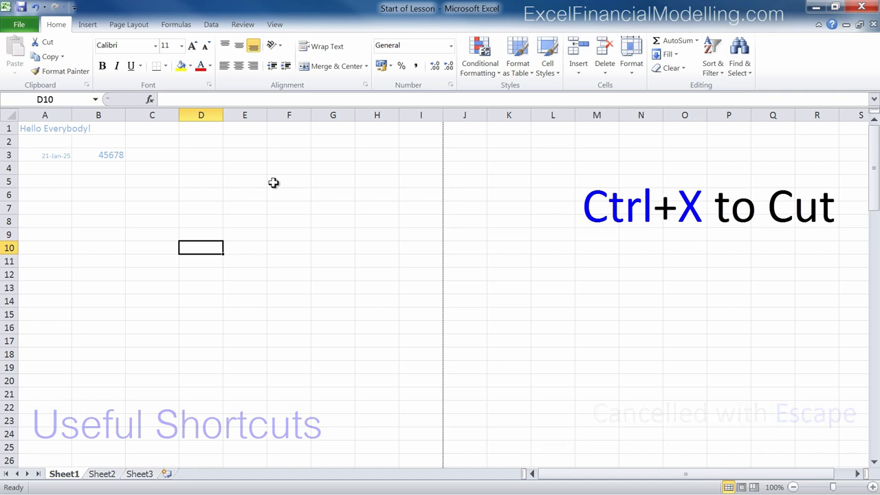
Cut the 21-Jan-25 date from A3 and paste it into A4
click(63, 155)
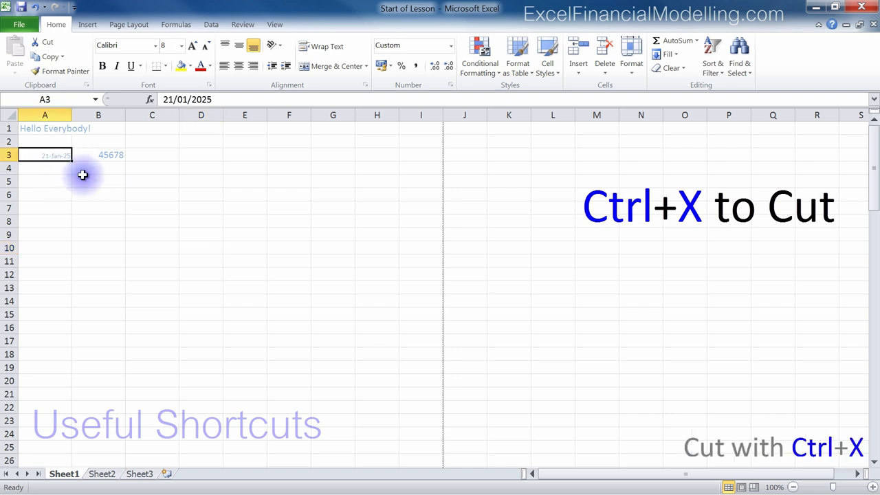
key(ctrl+x)
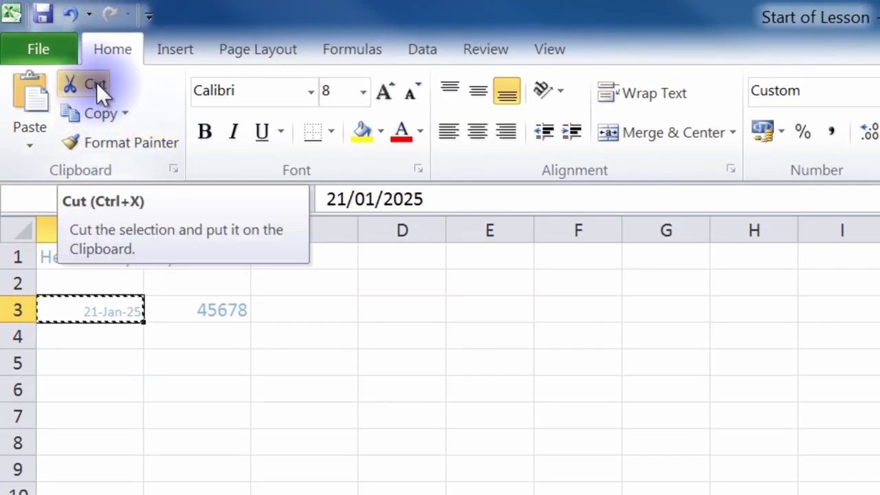
click(96, 82)
click(99, 323)
click(95, 334)
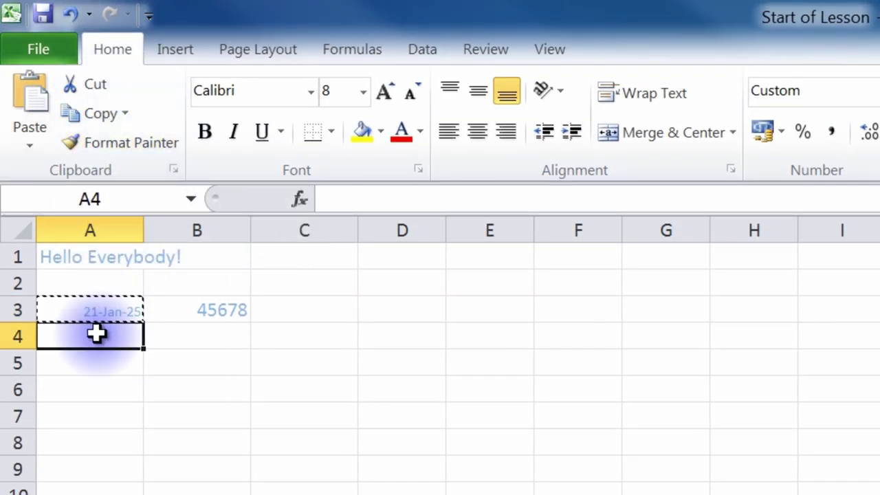
click(34, 93)
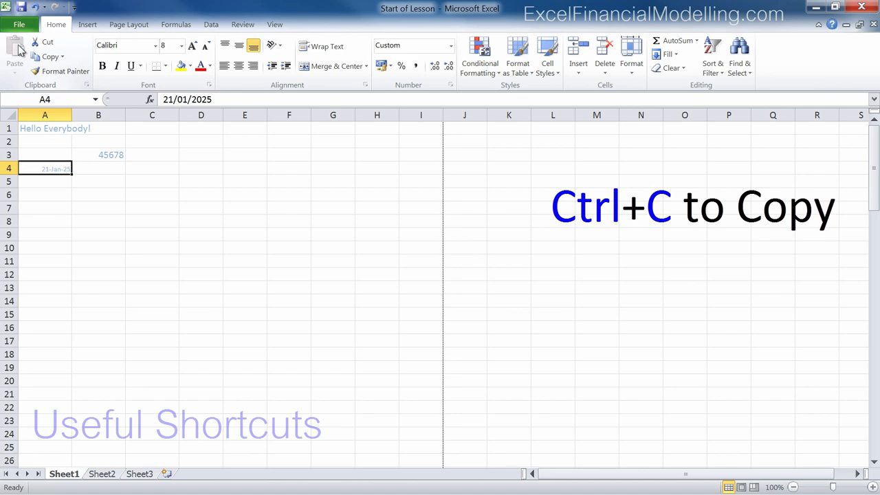
Copy the date in A4 into A5 with Ctrl+V and into A6 with Enter
key(ctrl+c)
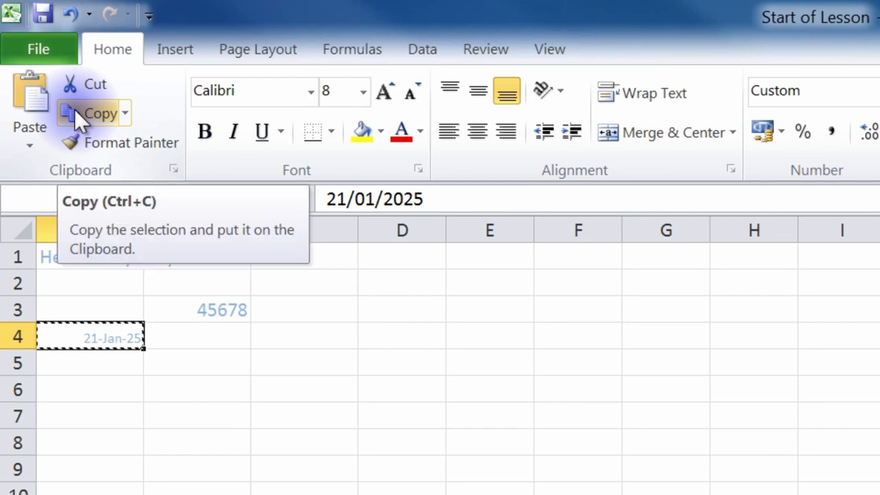
click(103, 357)
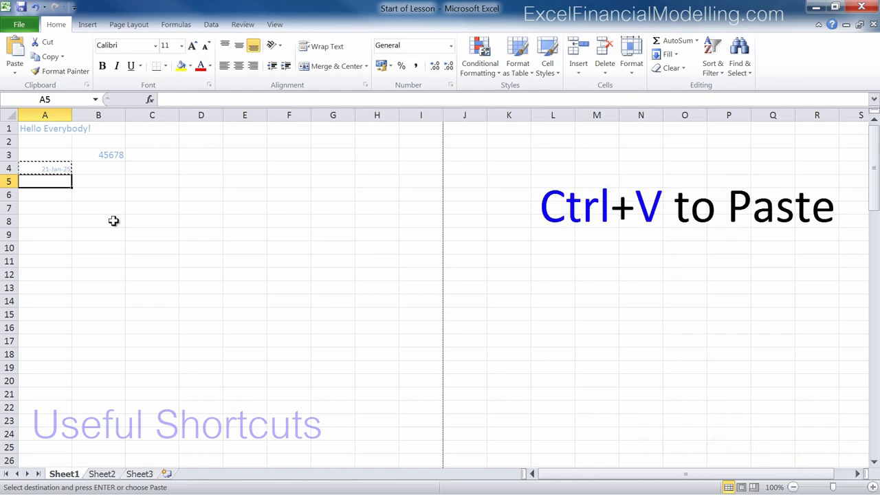
key(ctrl+v)
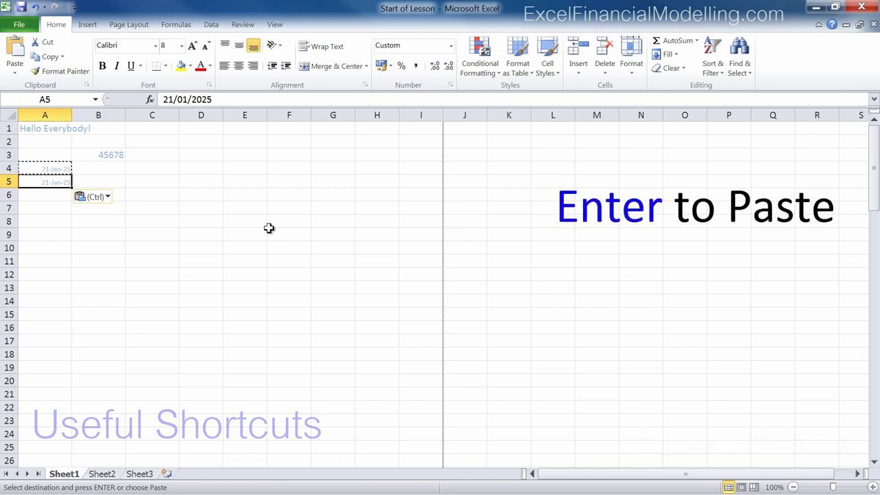
key(Down)
key(Return)
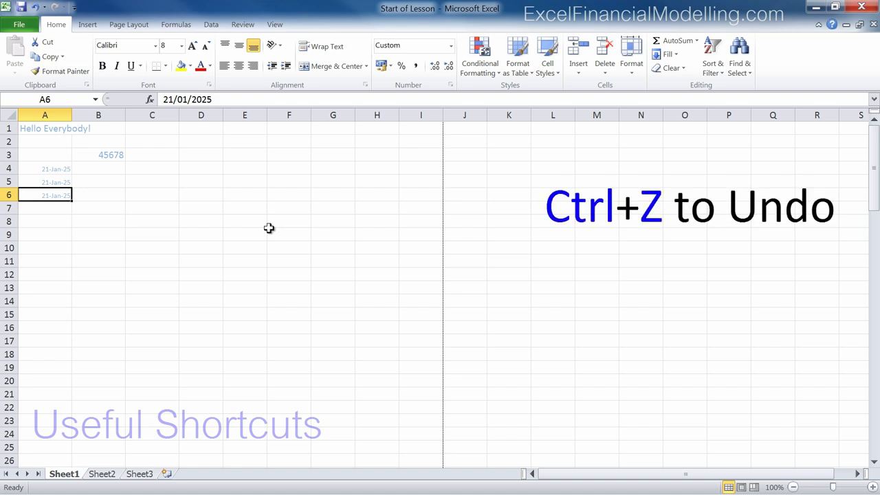
key(ctrl+z)
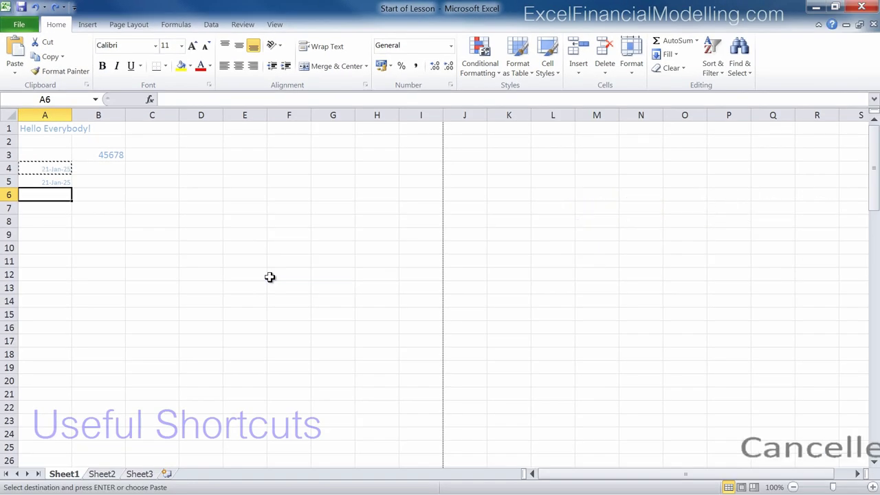
key(Escape)
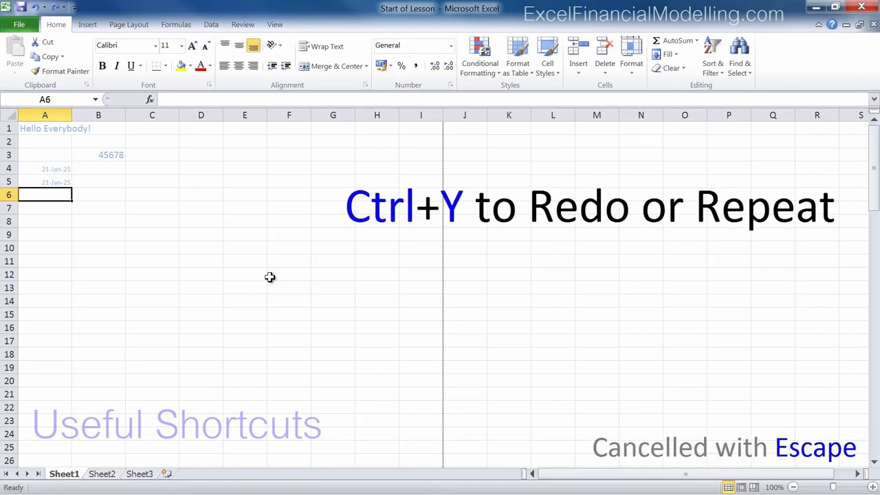
key(ctrl+y)
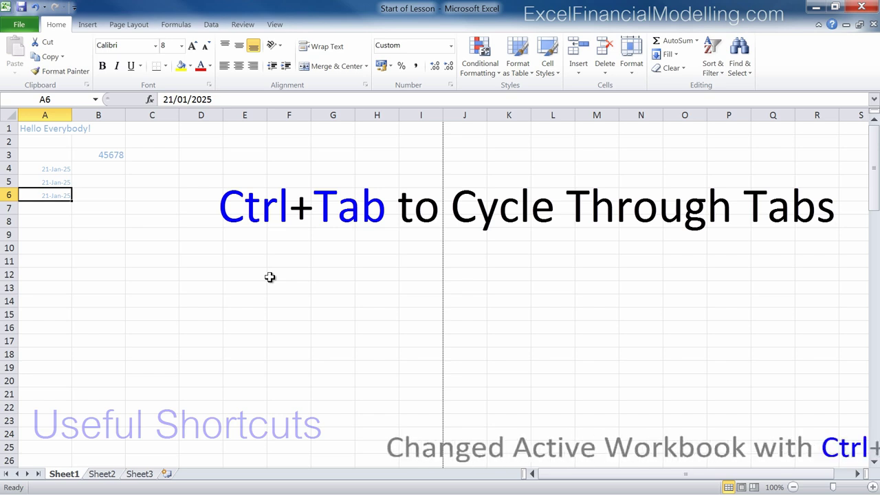
Switch between Book2 and Start of Lesson, then open and close Excel Help
key(ctrl+Tab)
key(ctrl+Tab)
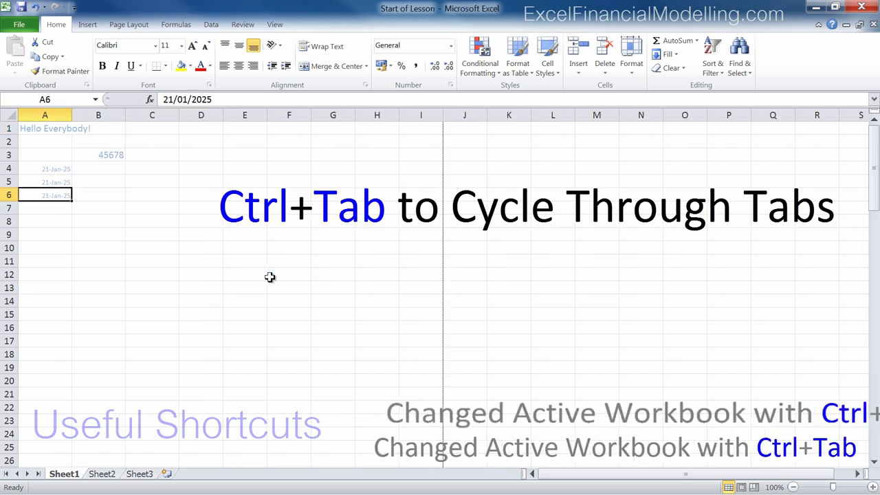
key(ctrl+Tab)
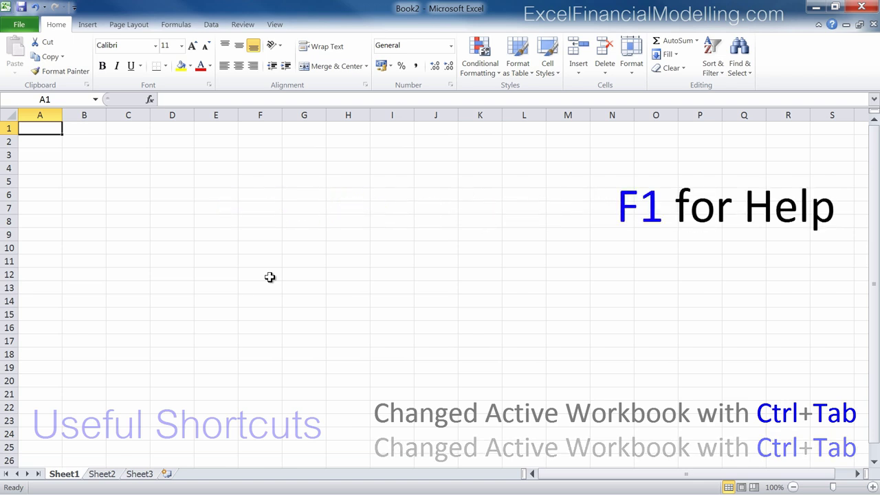
key(F1)
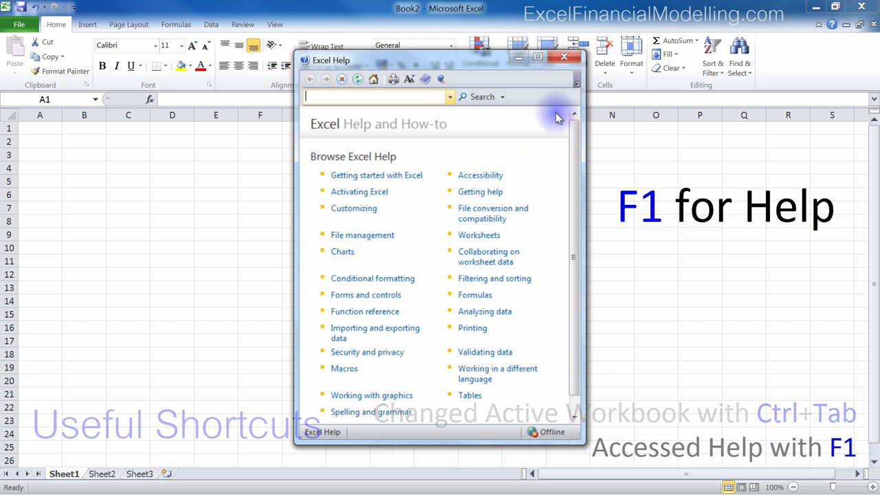
click(564, 56)
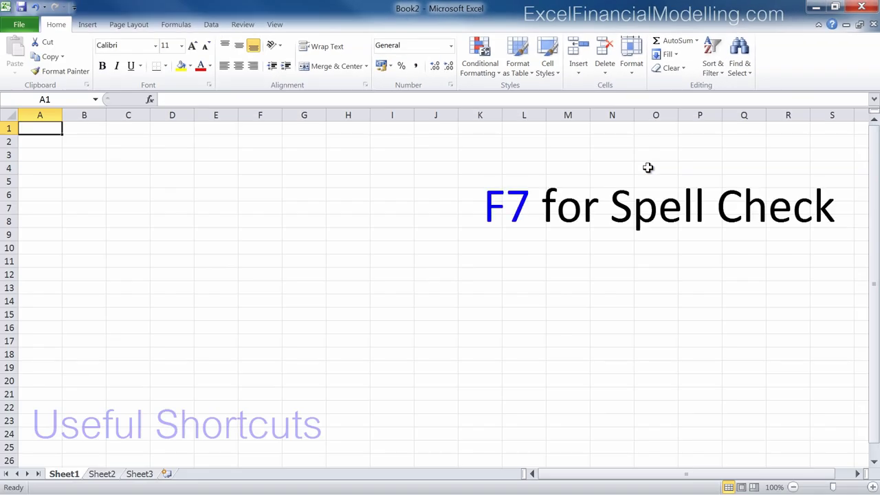
Run a spelling check on the sheet and show the Review commands
key(F7)
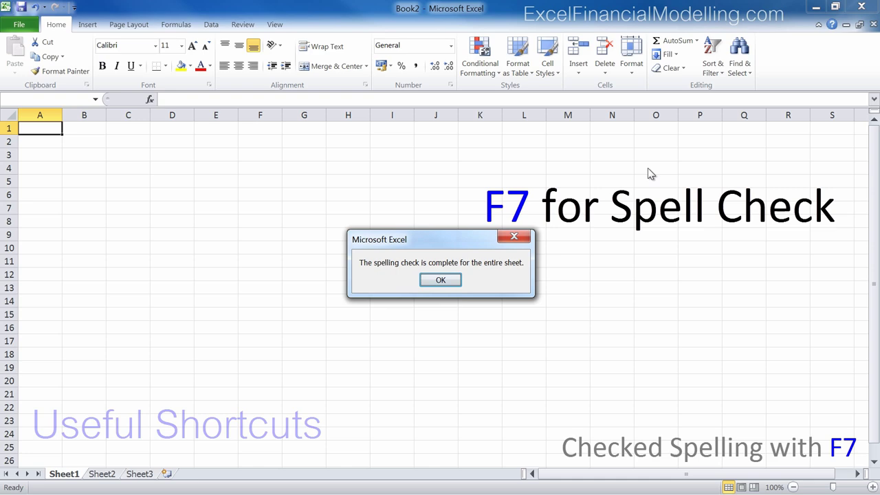
key(Escape)
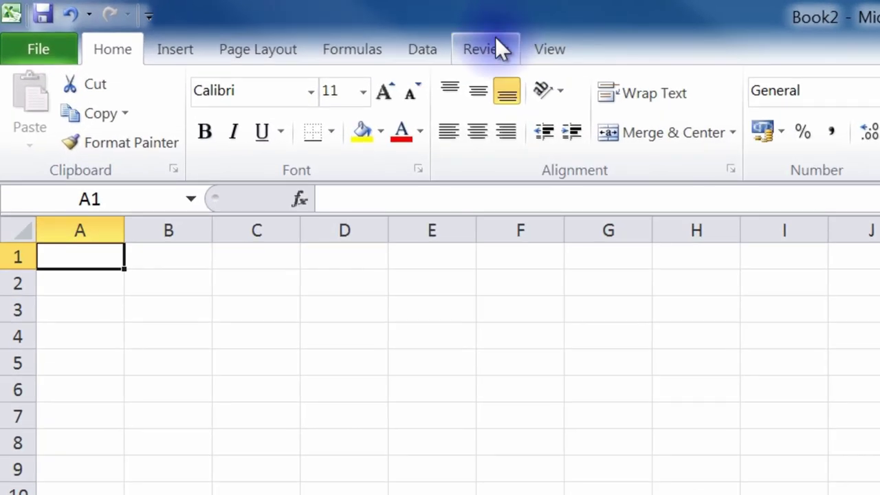
click(250, 21)
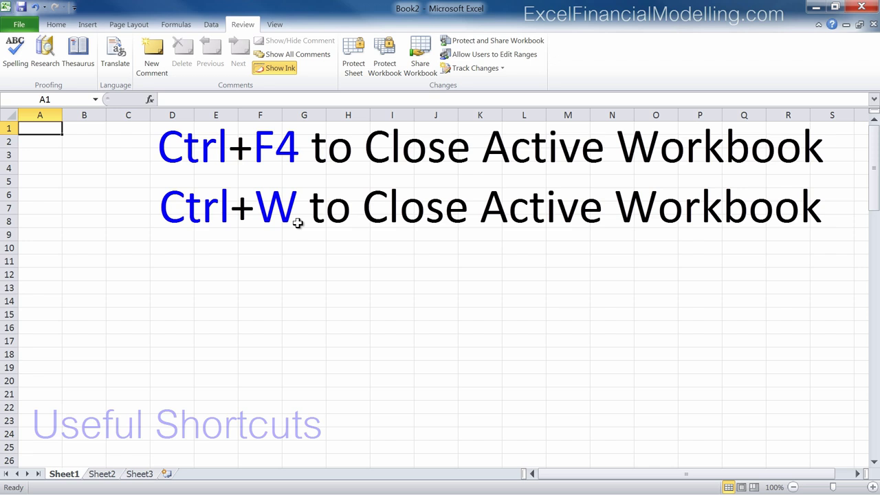
Close the blank Book2 workbook, then cancel quitting Excel
key(ctrl+F4)
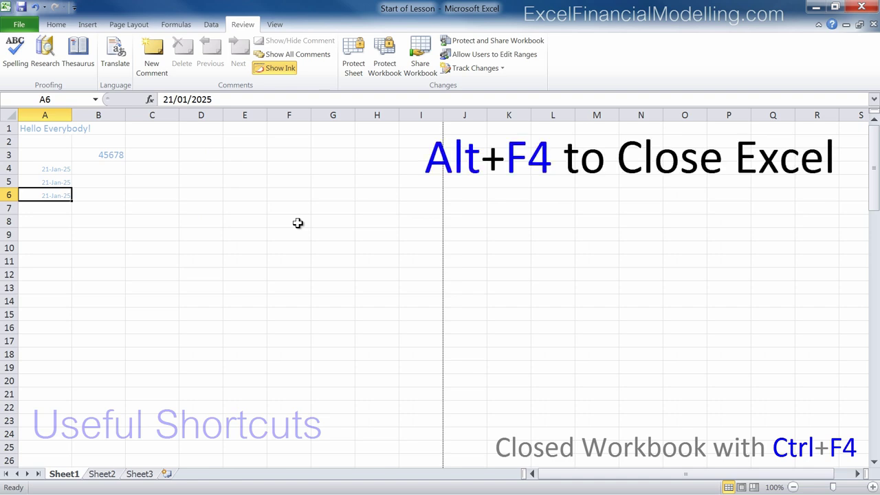
key(alt+F4)
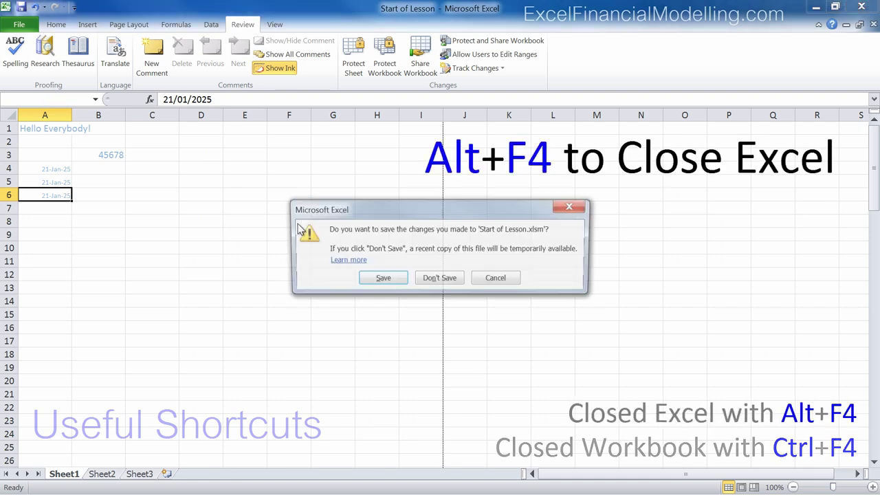
key(Escape)
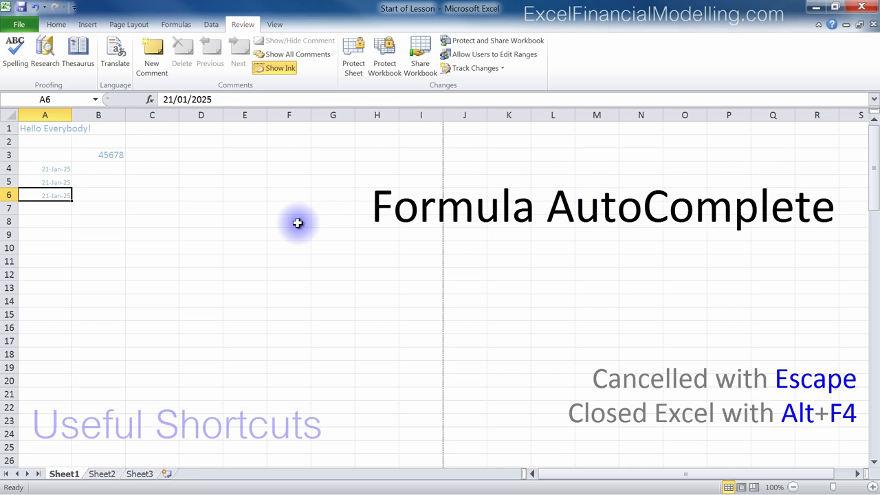
Build =SUM(A4:A6) in cell A8 by autocompleting SUM and selecting A4:A6 with arrow keys, keeping A8 selected
click(63, 221)
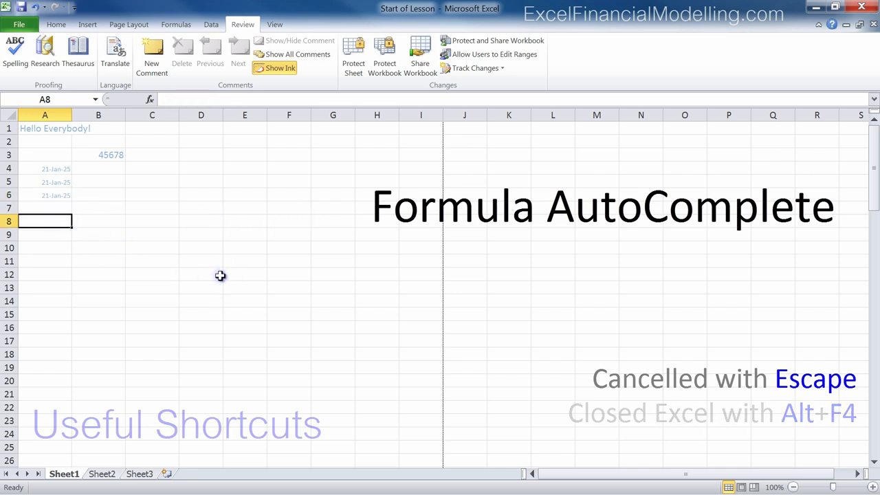
text(=SU)
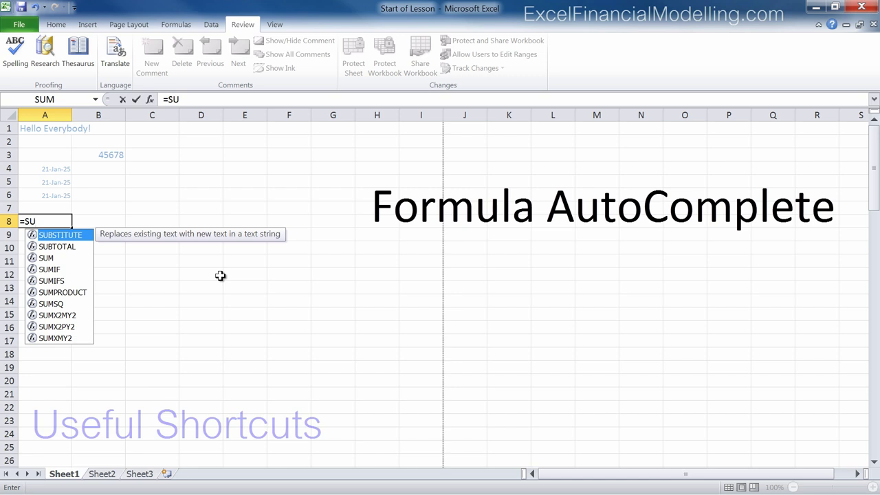
key(Down)
key(Down)
key(Tab)
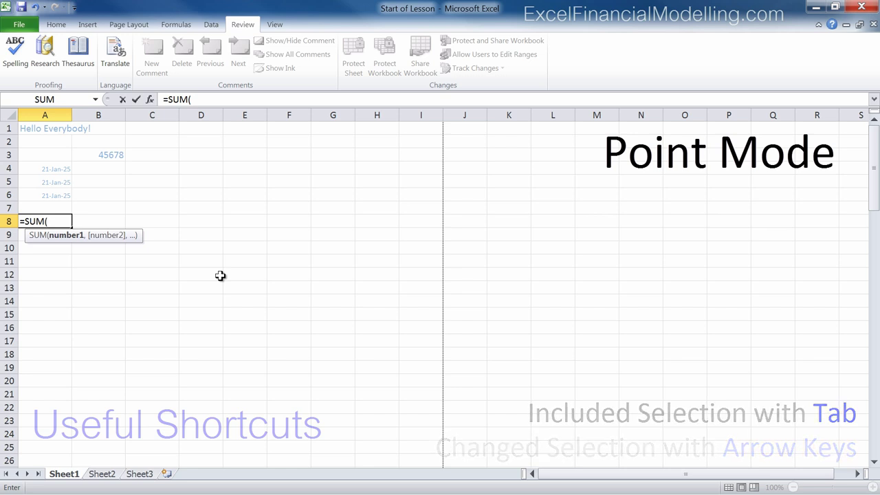
key(Up)
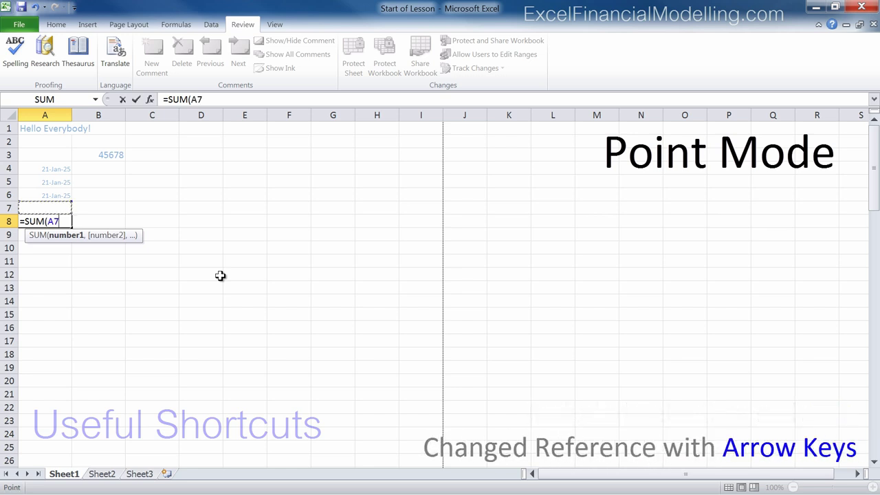
key(Up)
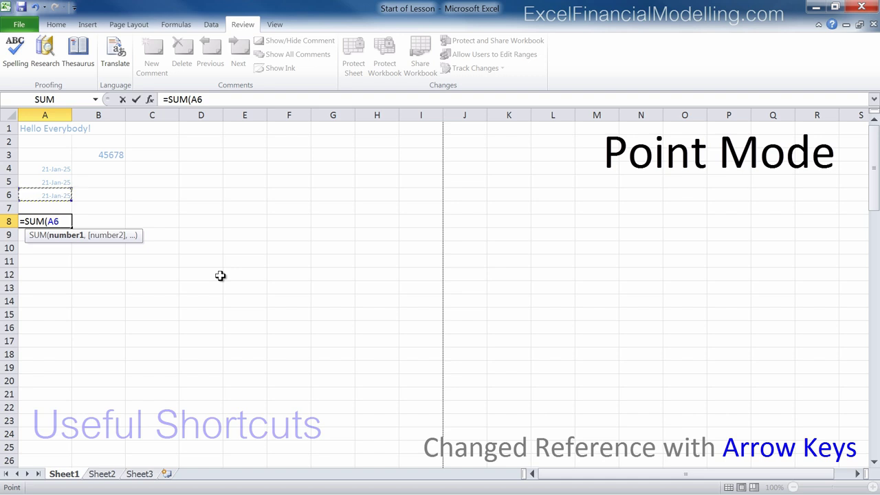
key(shift+Up)
key(shift+Up)
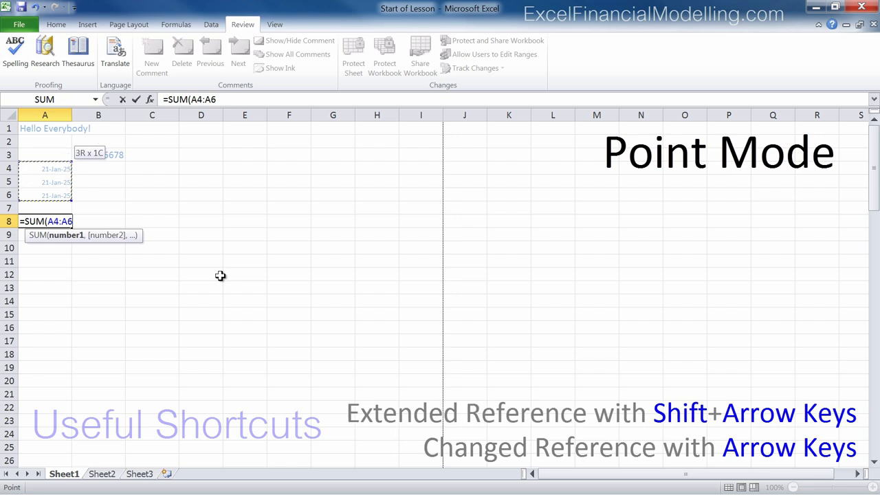
key(ctrl+Return)
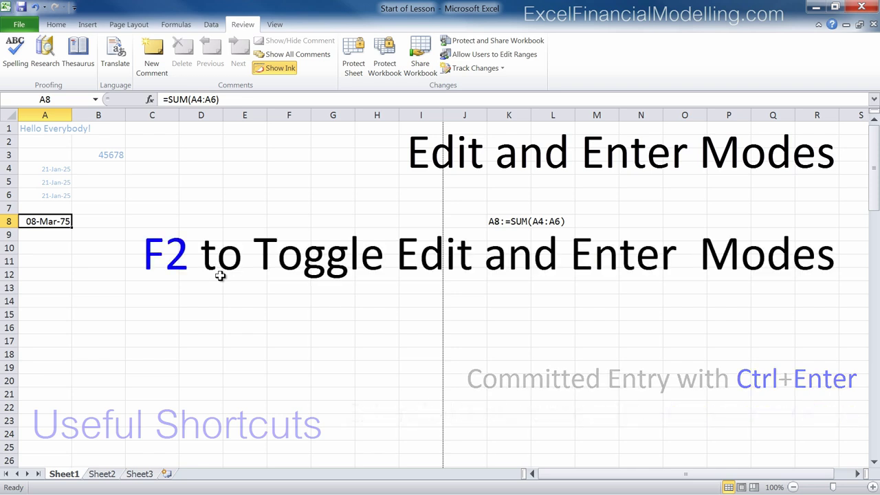
Edit A8's formula in place to append +300, making it =SUM(A4:A6)+300
key(F2)
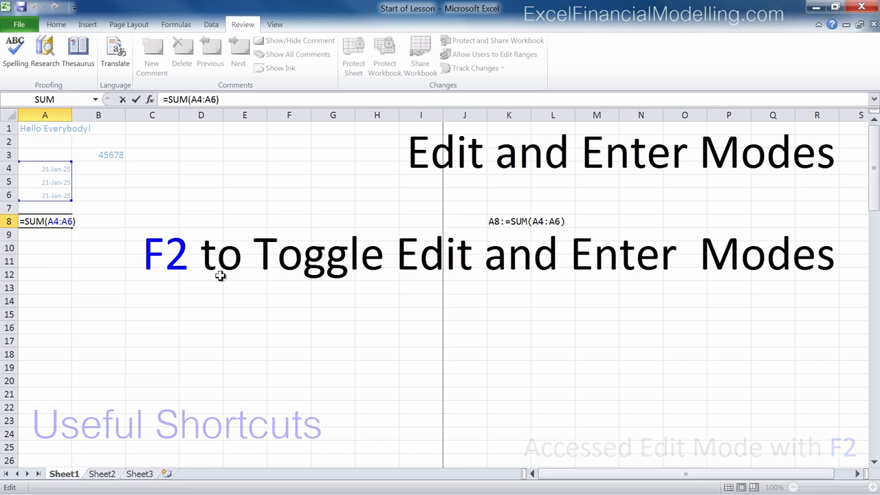
key(Left)
key(Left)
key(Left)
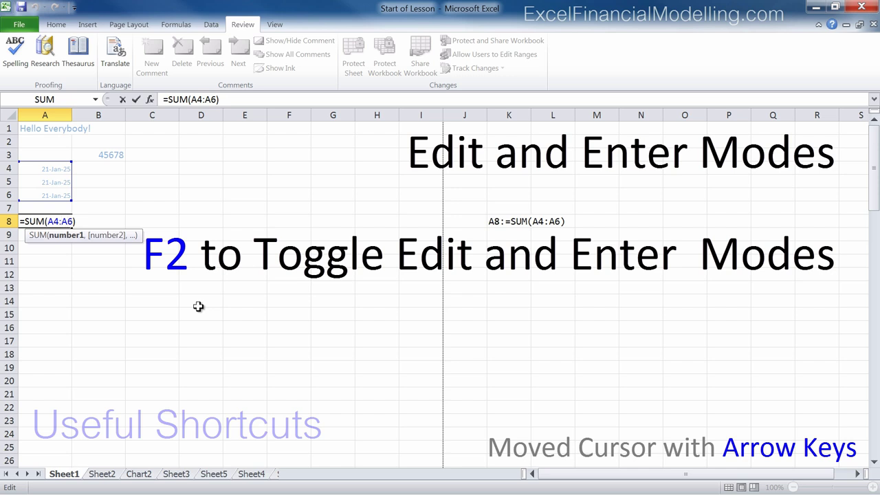
key(Right)
key(Right)
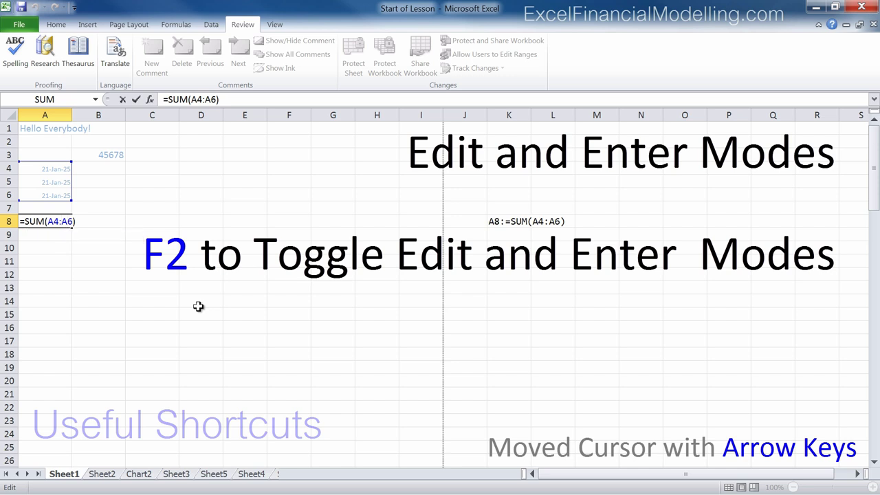
text(+300)
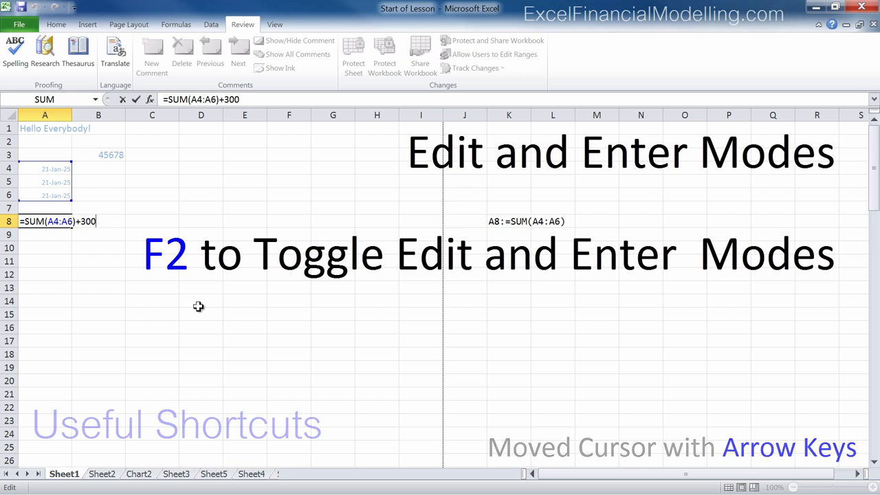
Switch to Point mode, briefly add then remove a D8 reference, and commit =SUM(A4:A6)+300
key(F2)
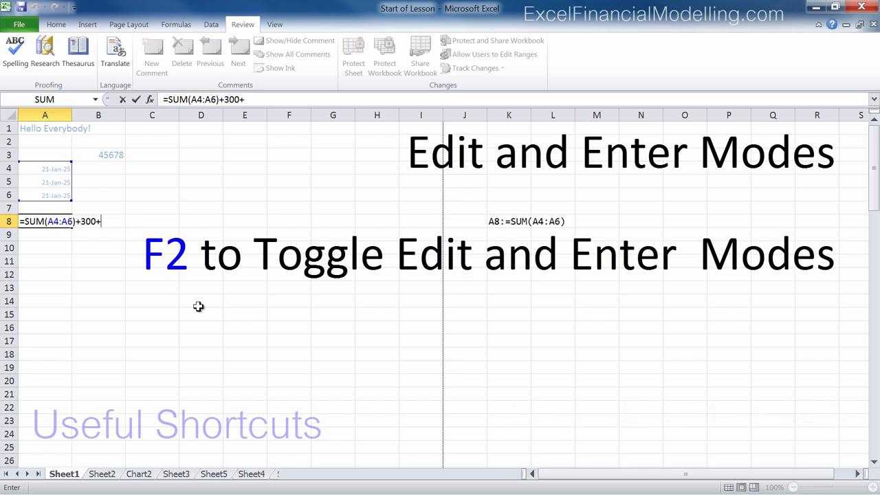
key(Right)
key(Right)
key(Right)
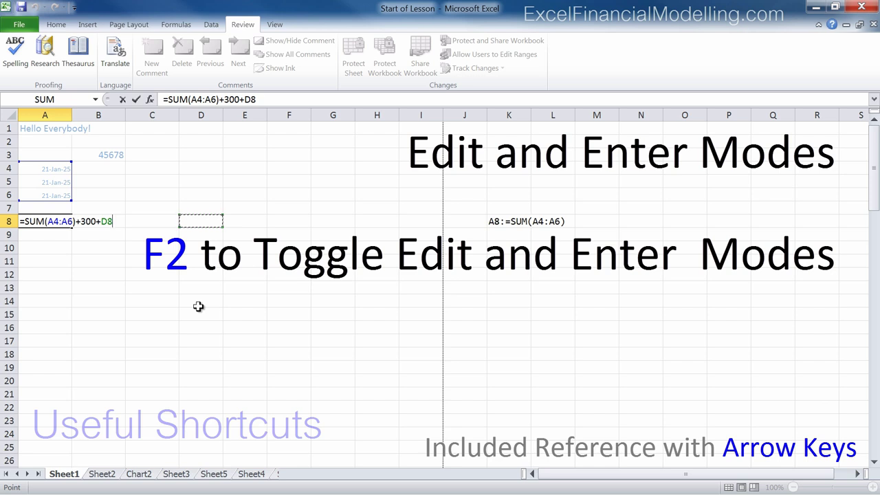
key(BackSpace)
key(BackSpace)
key(BackSpace)
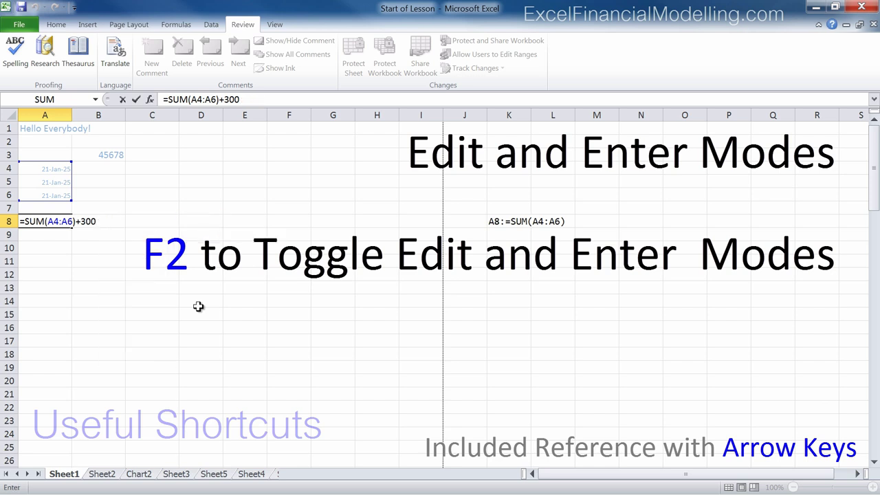
key(Return)
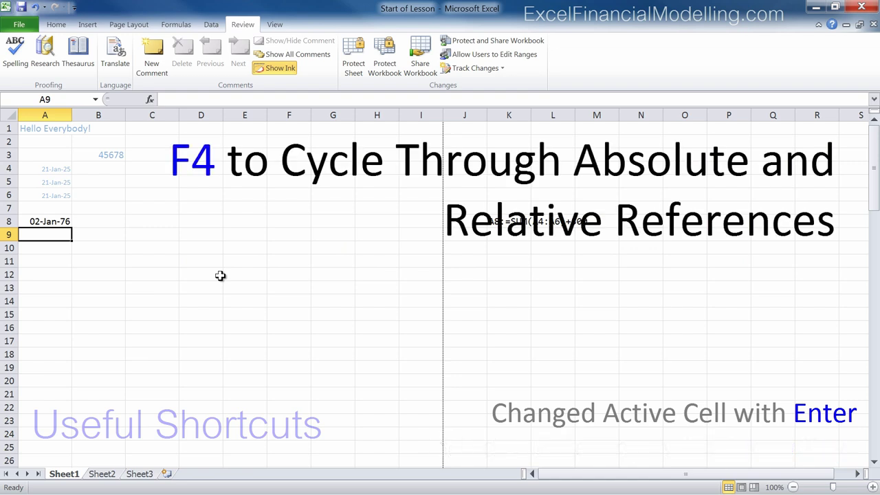
Enter the row-locked formula =A$8 in cell A9 using F4
text(=A8)
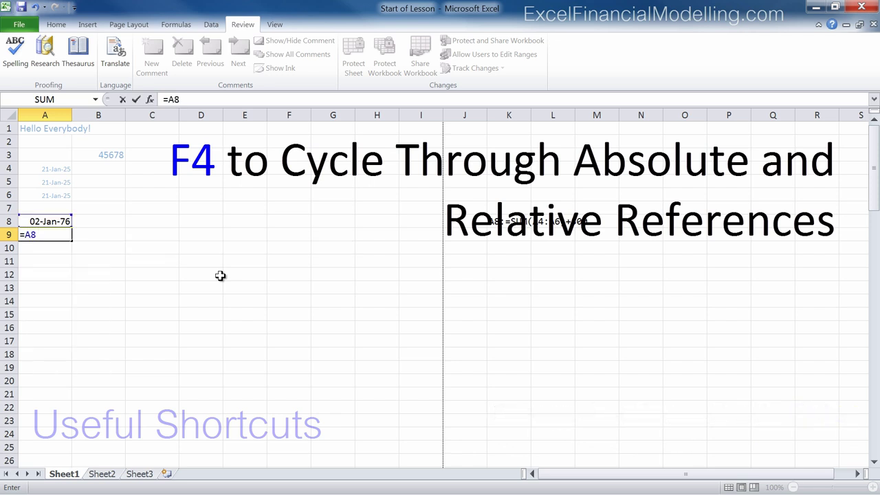
key(F4)
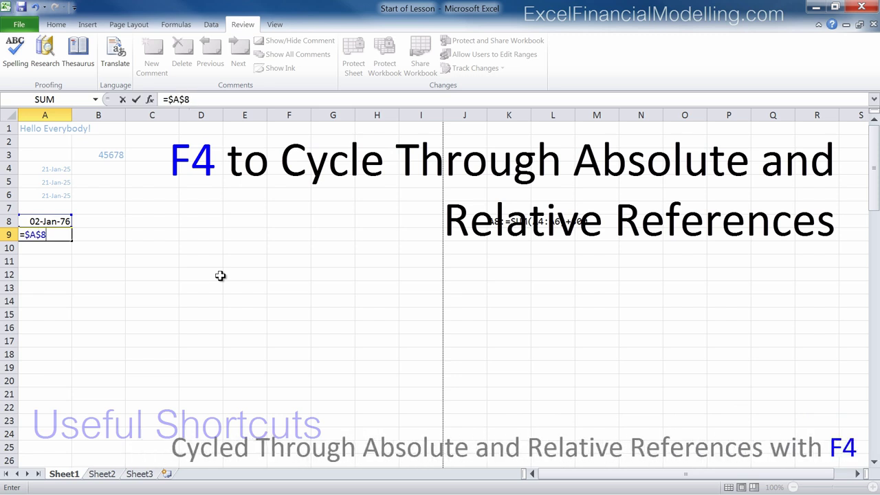
key(F4)
key(F4)
key(F4)
key(F4)
key(F4)
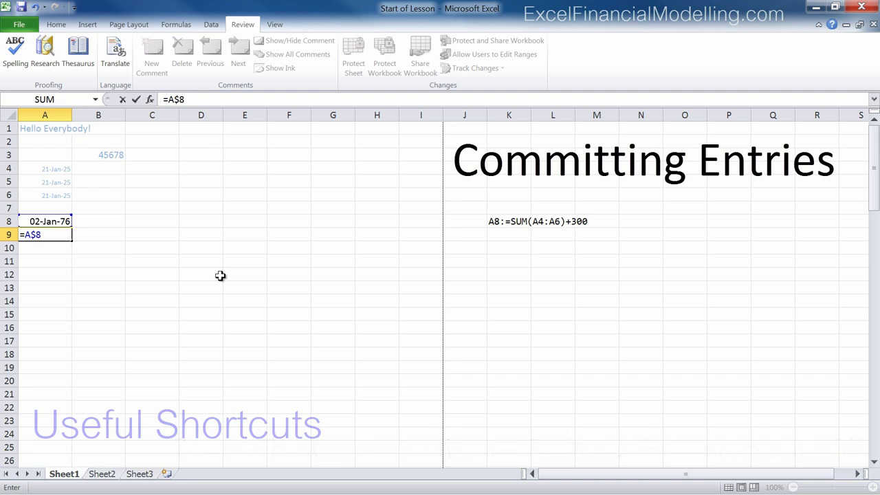
key(Tab)
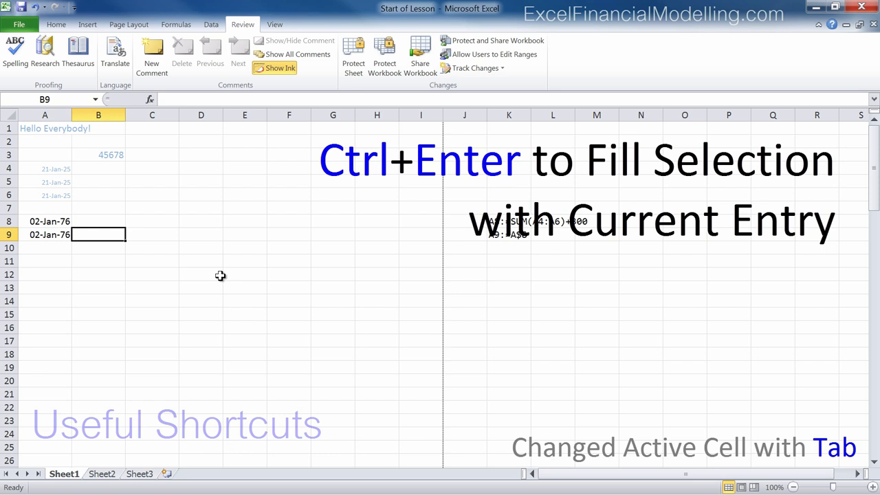
Fill the block A9:B10 with the row-locked formula using Ctrl+Enter
drag(61, 234, 82, 245)
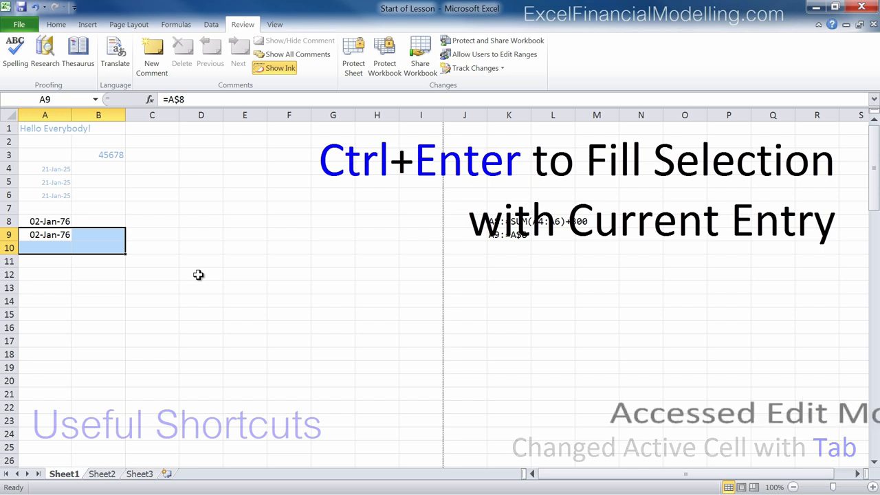
key(F2)
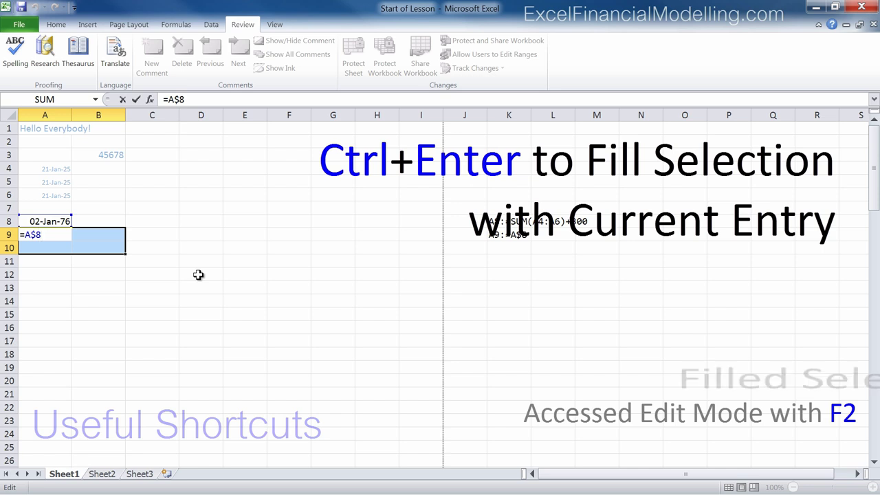
key(ctrl+Return)
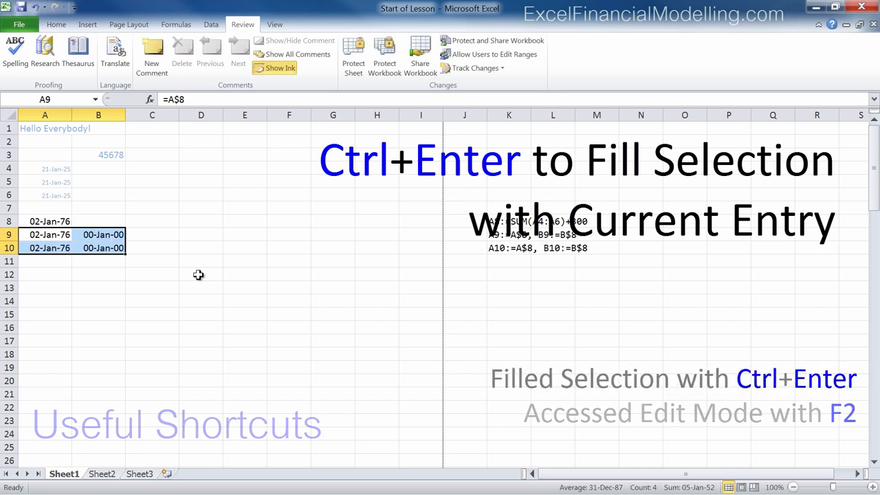
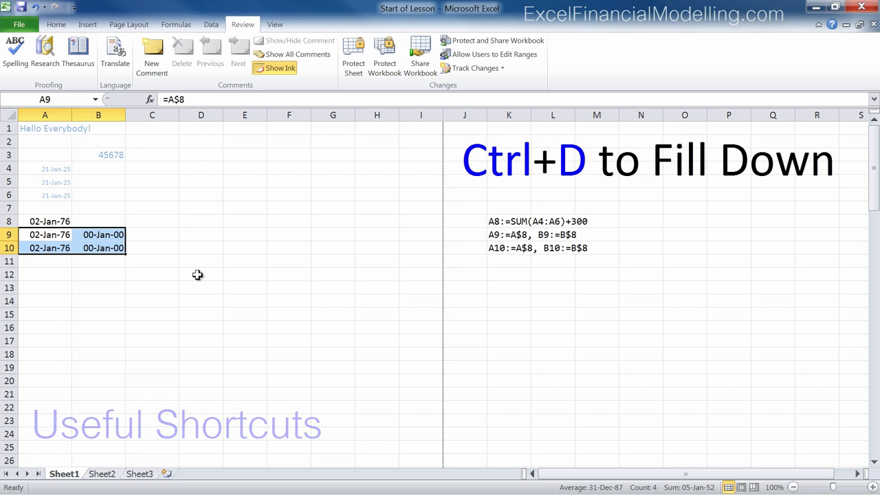
Fill row 10's formulas down into row 11 with Ctrl+D, then fill A6:A8 right across to C8 with Ctrl+R
drag(66, 247, 200, 260)
key(ctrl+d)
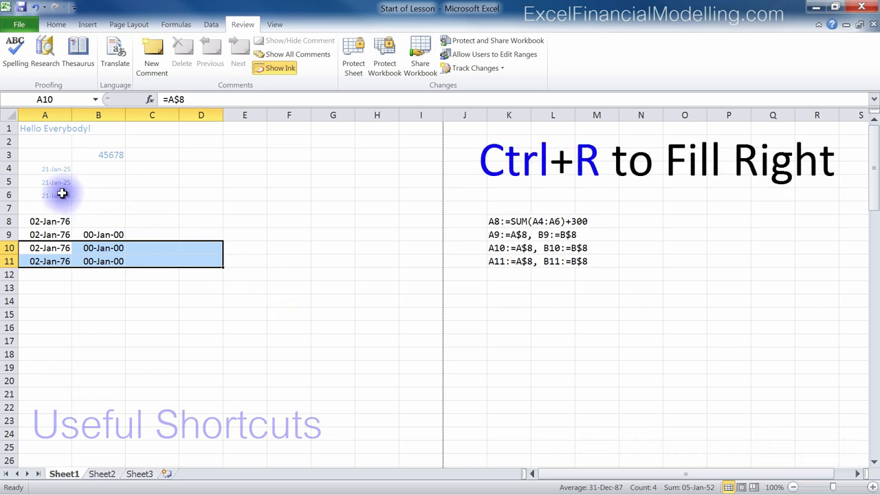
drag(62, 194, 151, 222)
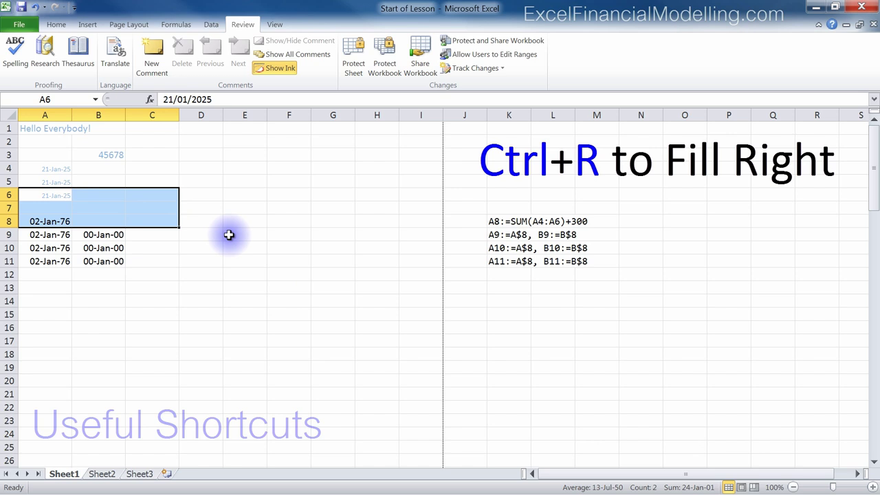
key(ctrl+r)
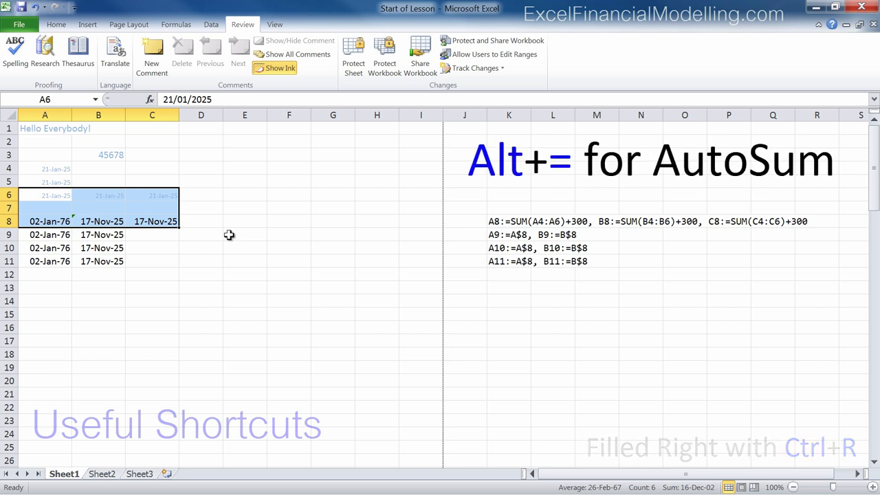
Enter 10 in A13 and 20 in A14, then AutoSum them in A15 to total 30
click(45, 286)
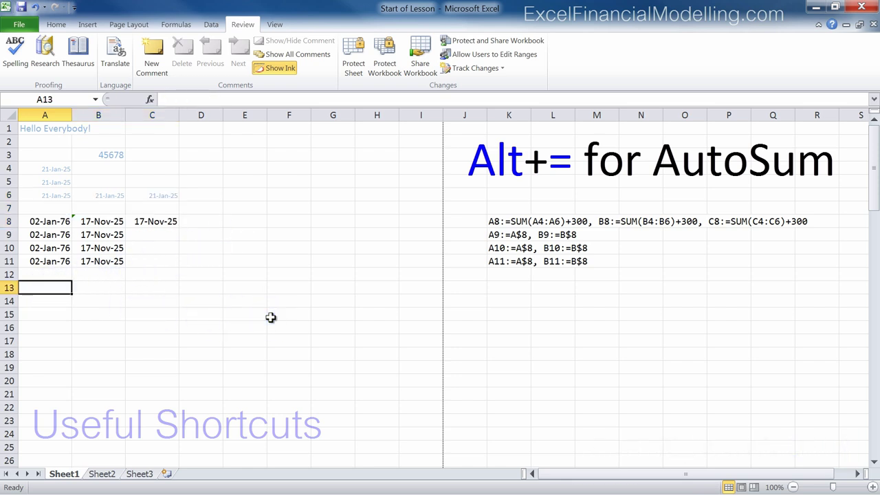
text(10)
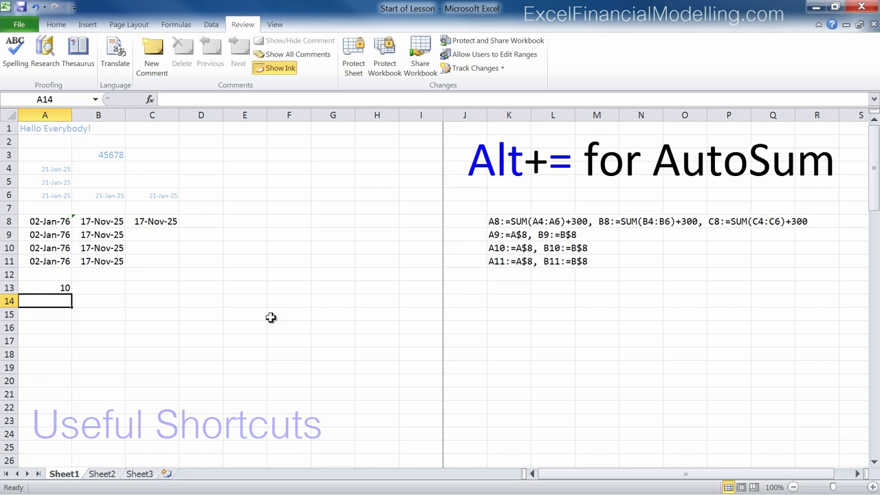
text(20)
key(Return)
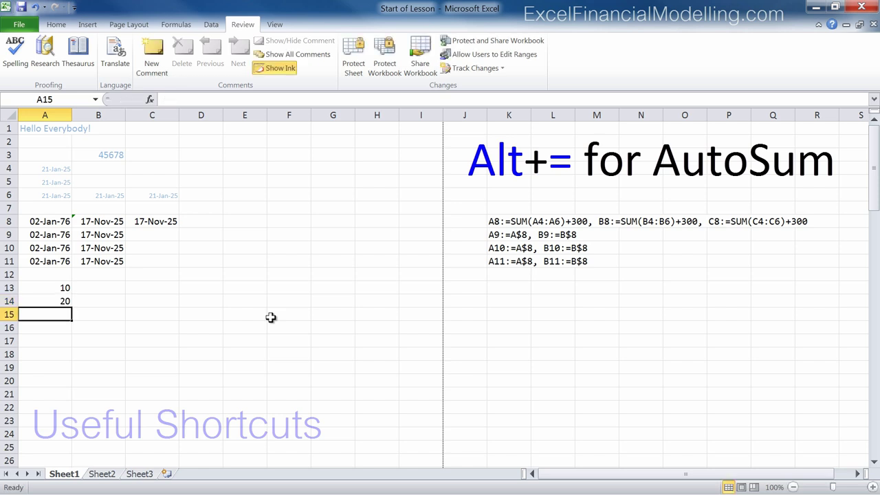
key(alt+equal)
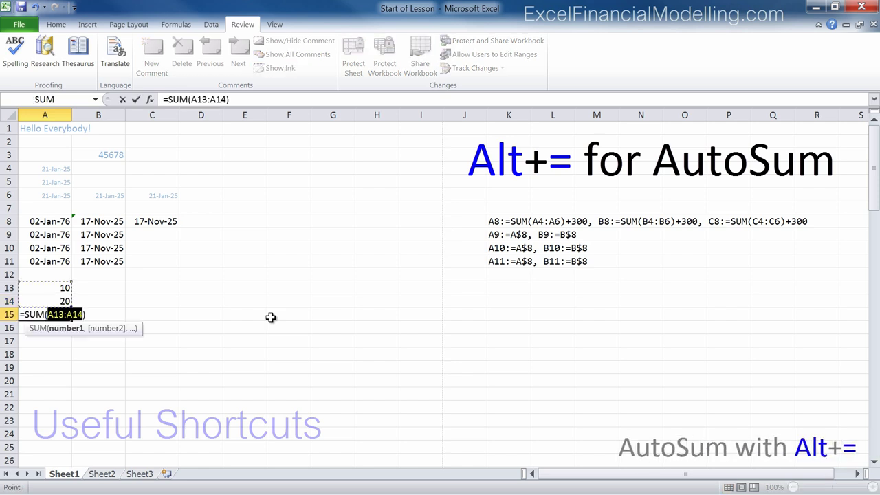
key(Return)
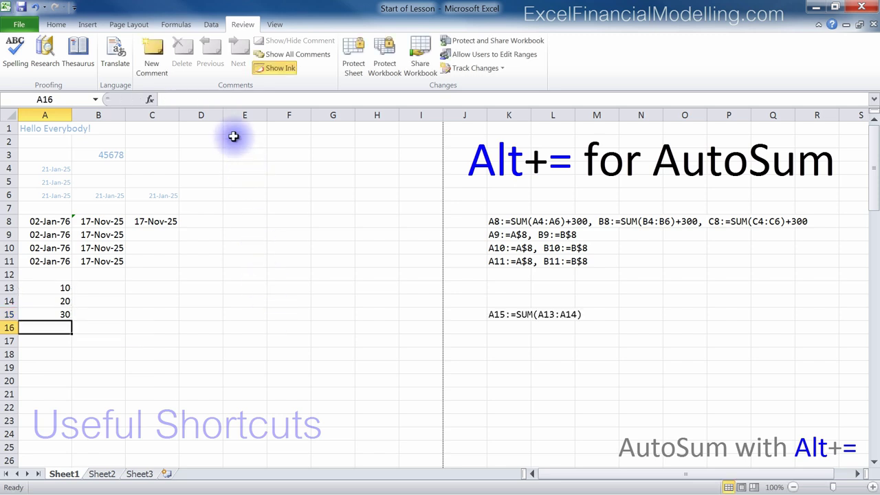
click(177, 26)
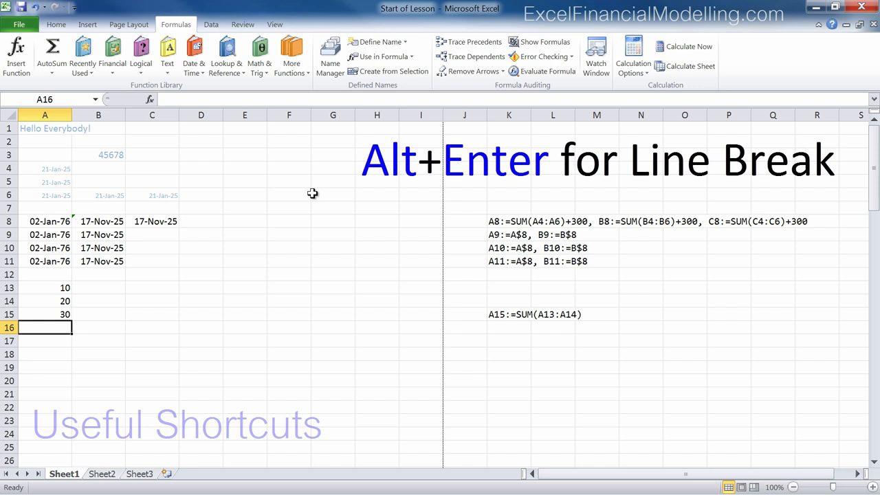
Enter 'First' and 'Second' on two separate lines inside cell A16
text(First)
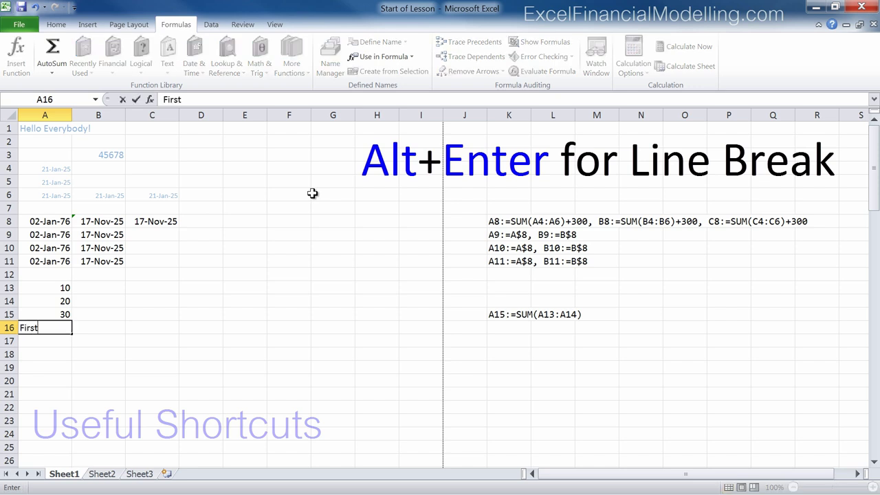
key(alt+Return)
text(Second)
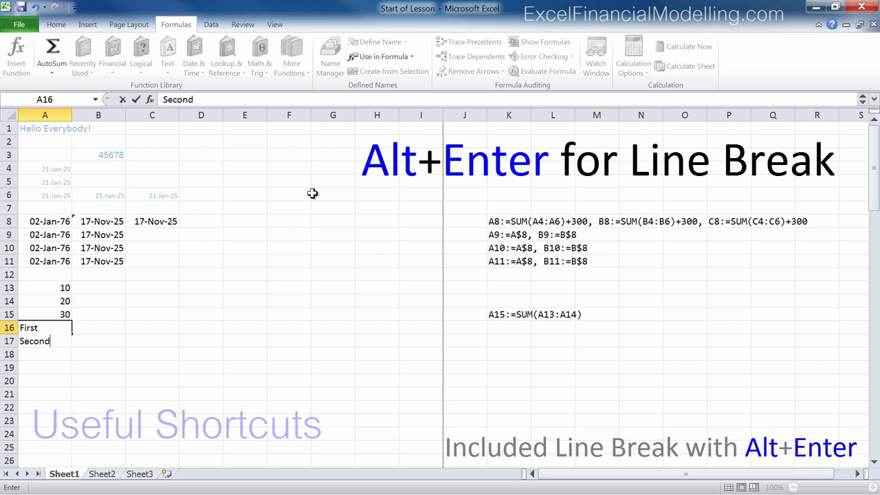
key(Return)
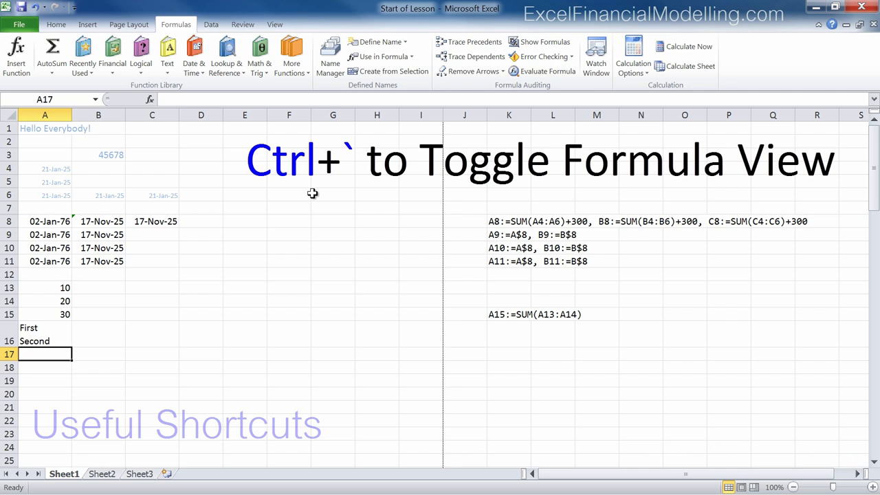
key(ctrl+grave)
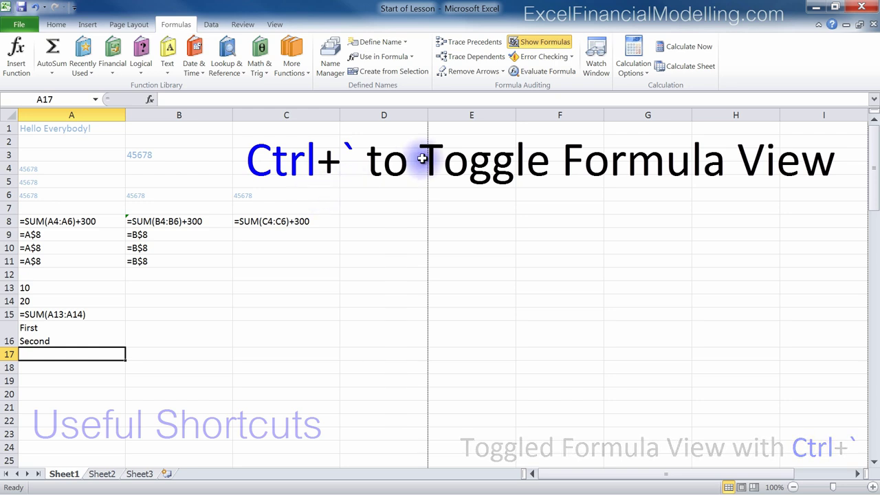
click(555, 46)
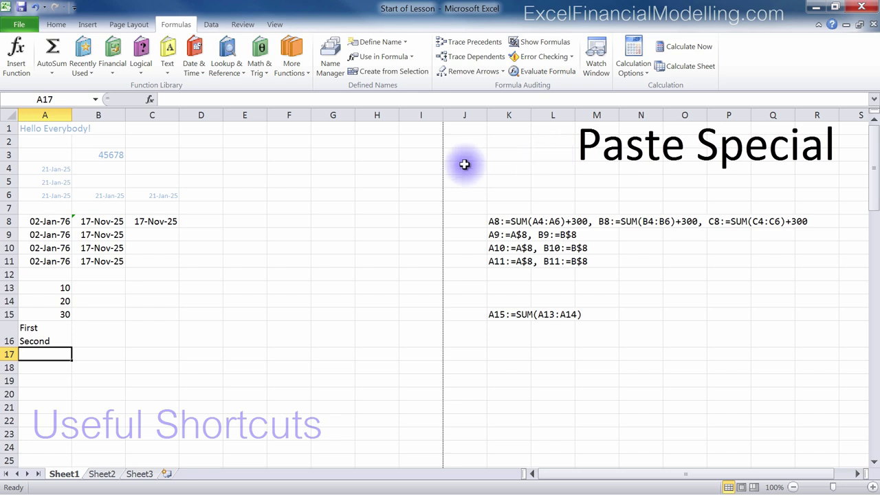
Copy A1's 'Hello Everybody!' and paste it into A18 as values only via Paste Special
click(62, 127)
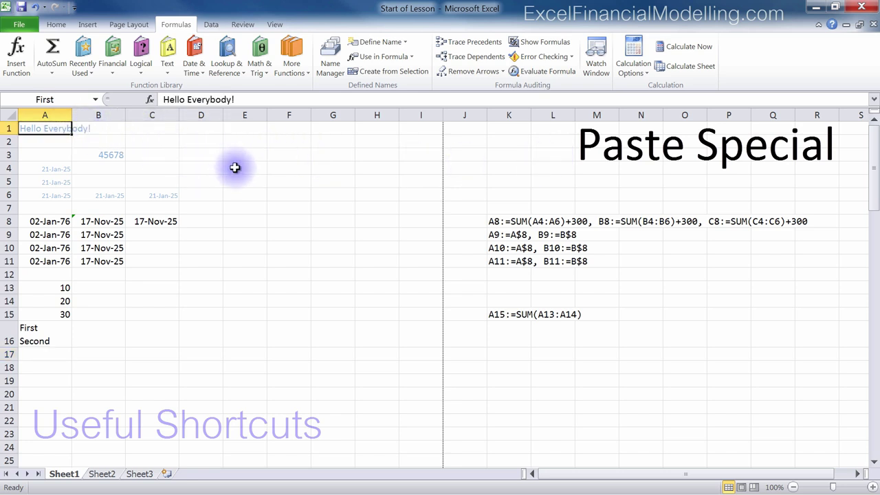
key(ctrl+c)
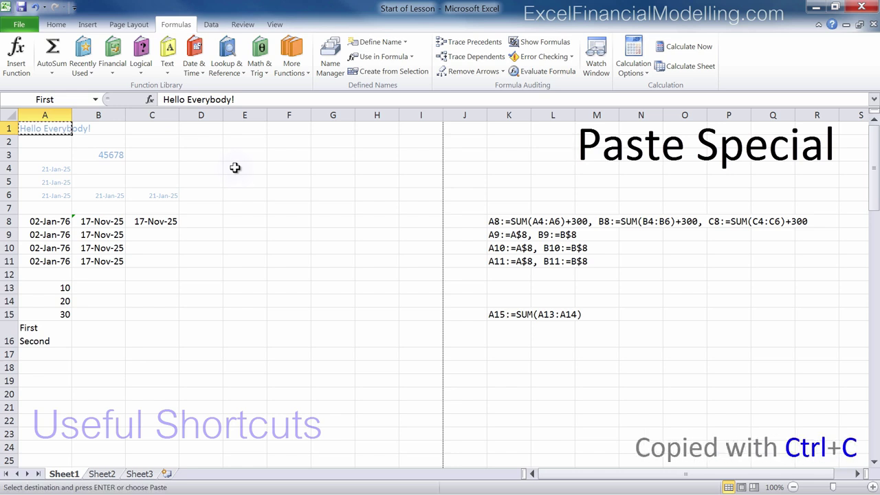
click(58, 365)
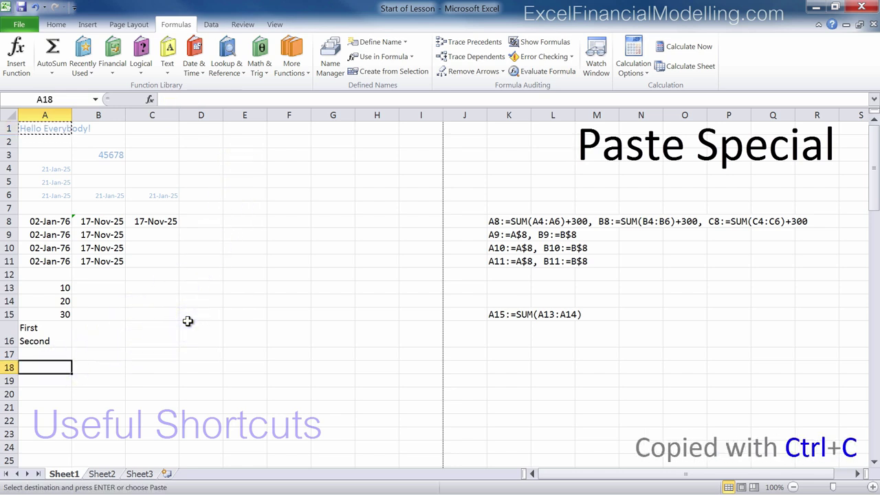
key(alt)
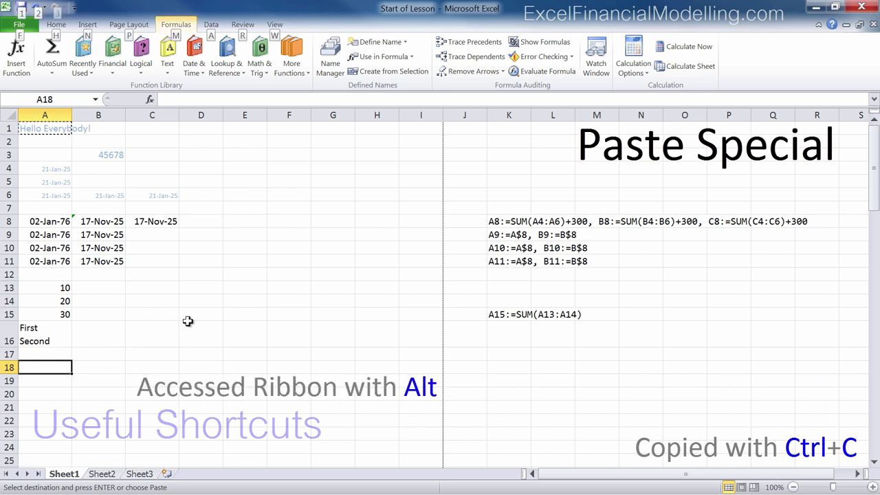
key(h)
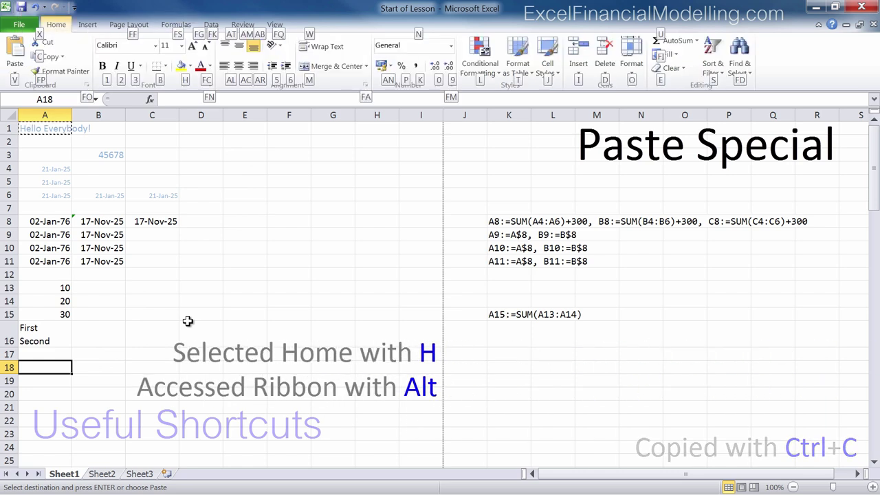
key(v)
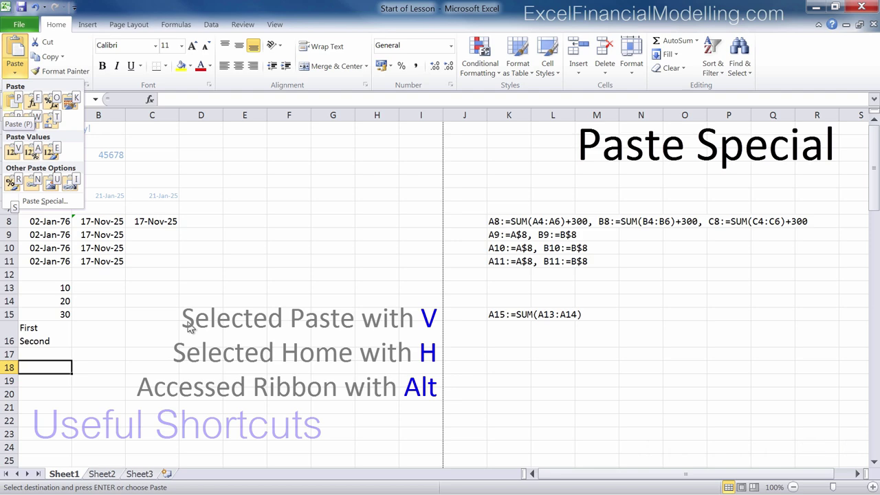
key(s)
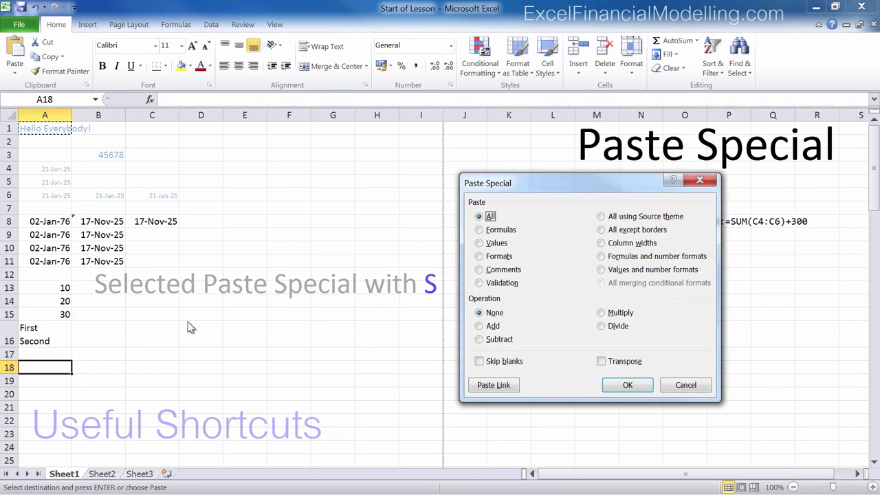
key(v)
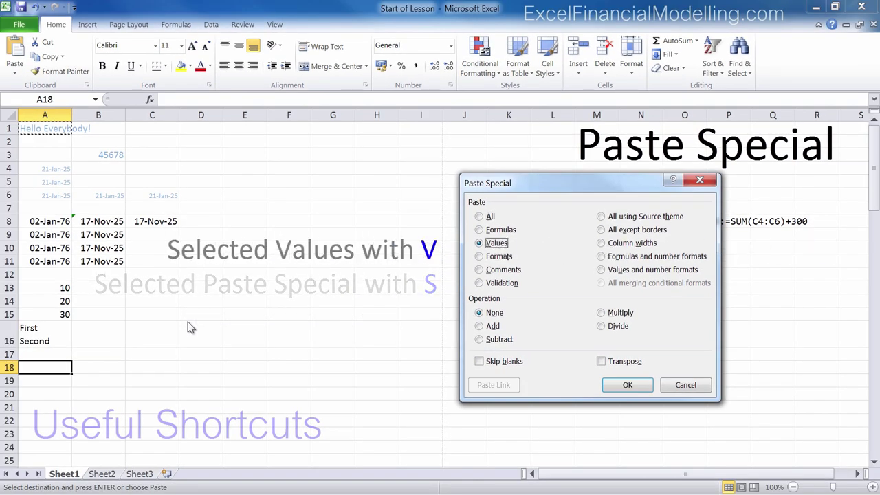
key(Return)
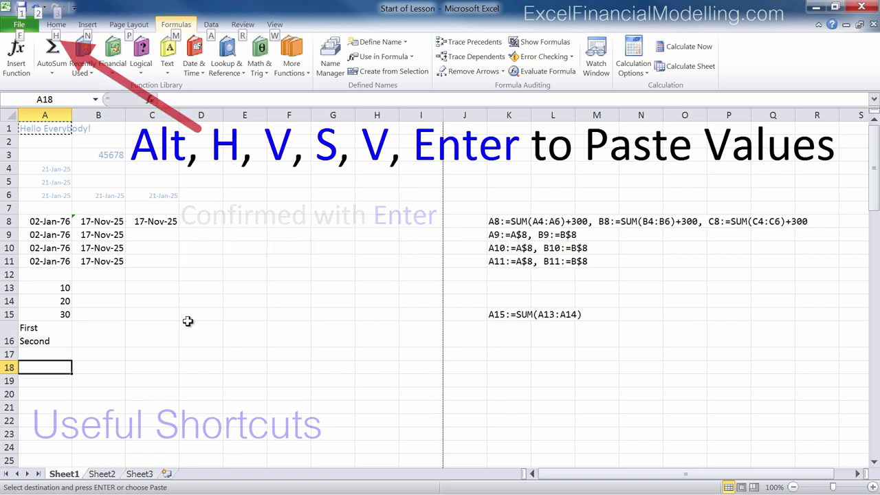
Repeat the Alt+H, V, S, V values paste into A18, then move down to A19
key(alt+h)
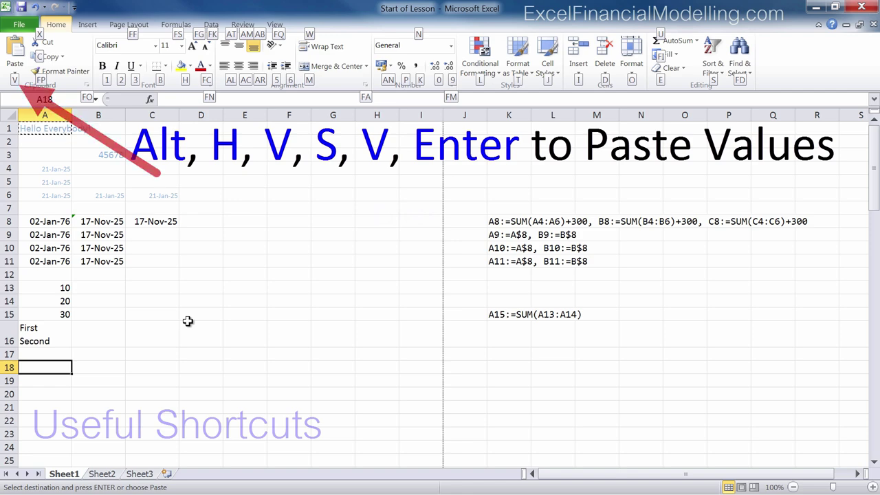
key(v)
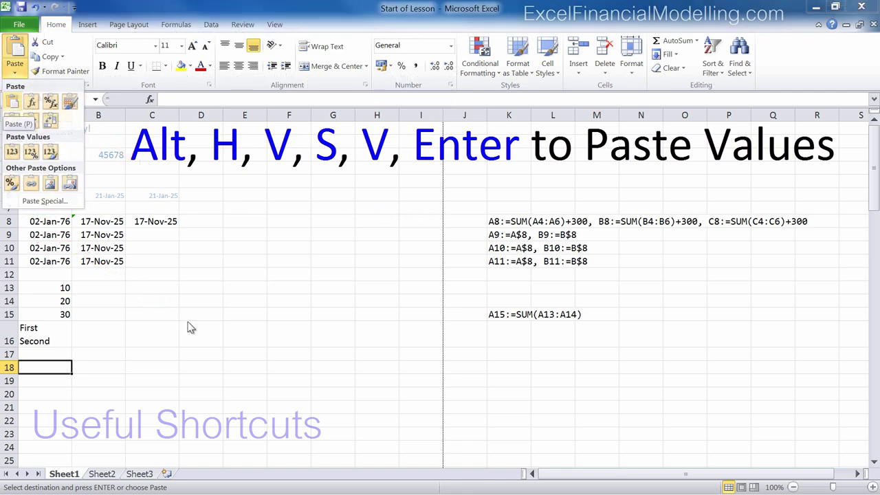
key(s)
key(v)
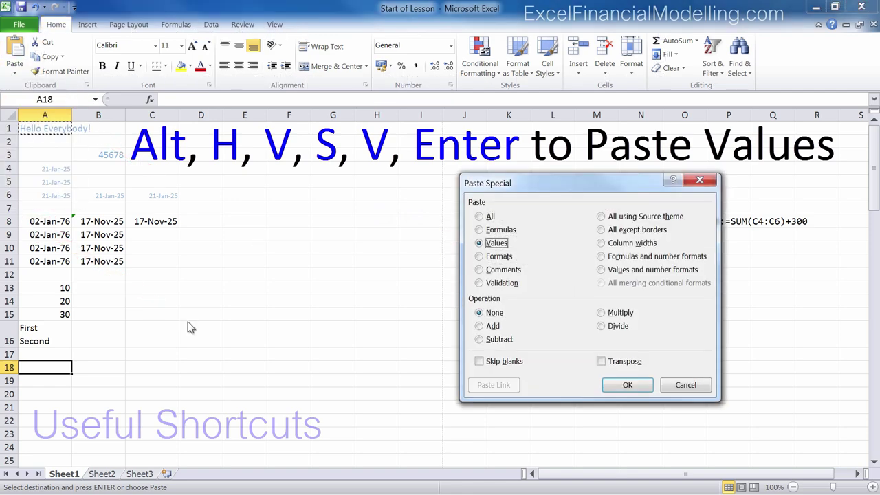
key(Return)
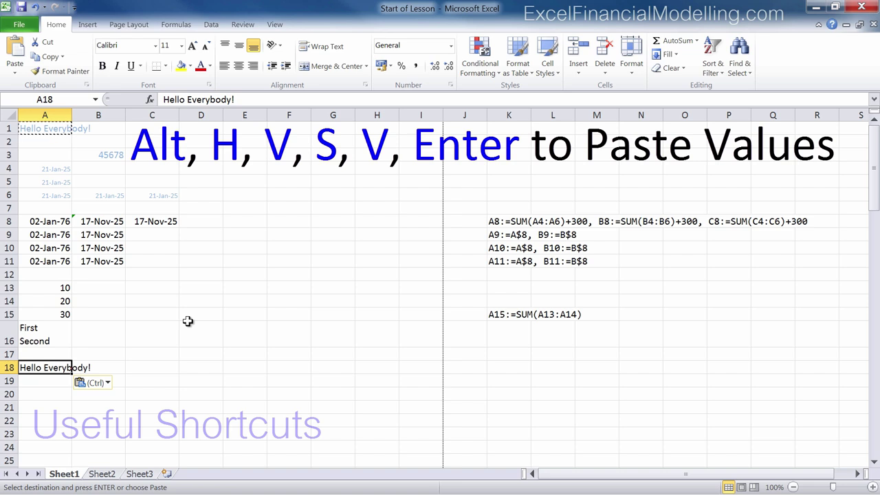
key(Down)
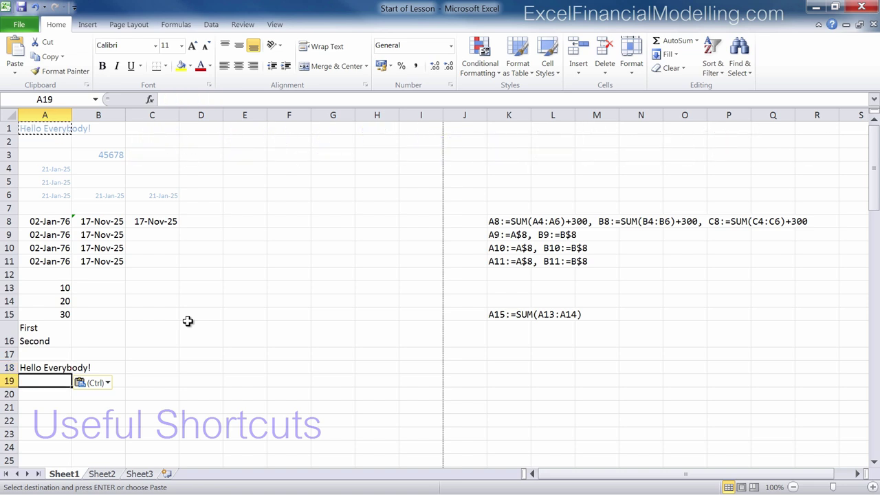
Paste A1's text into A19 as a value with the Alt, H, V, V shortcut
key(alt)
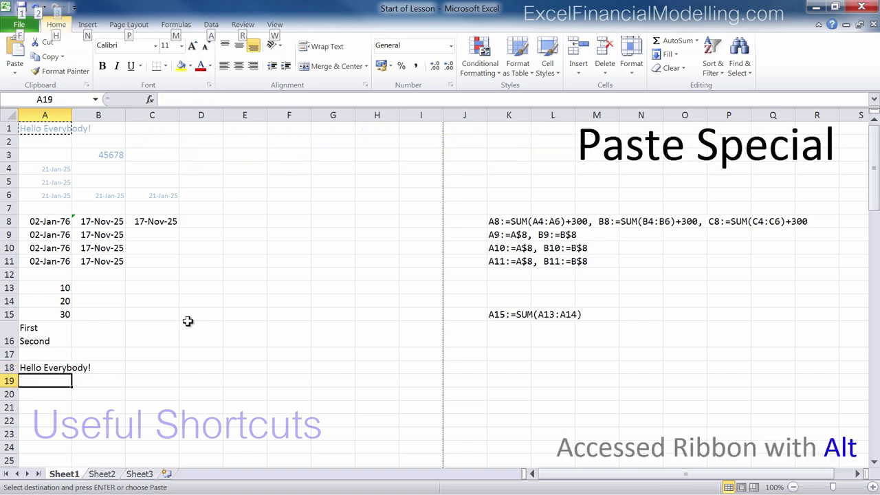
key(h)
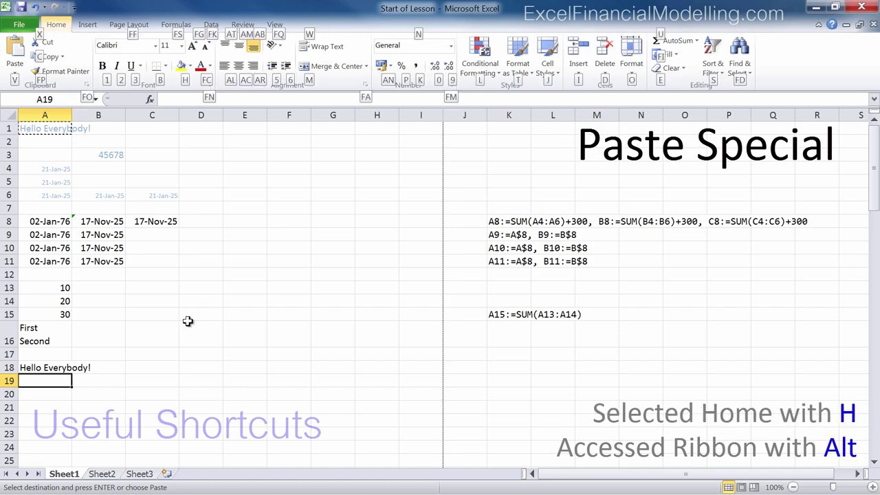
key(v)
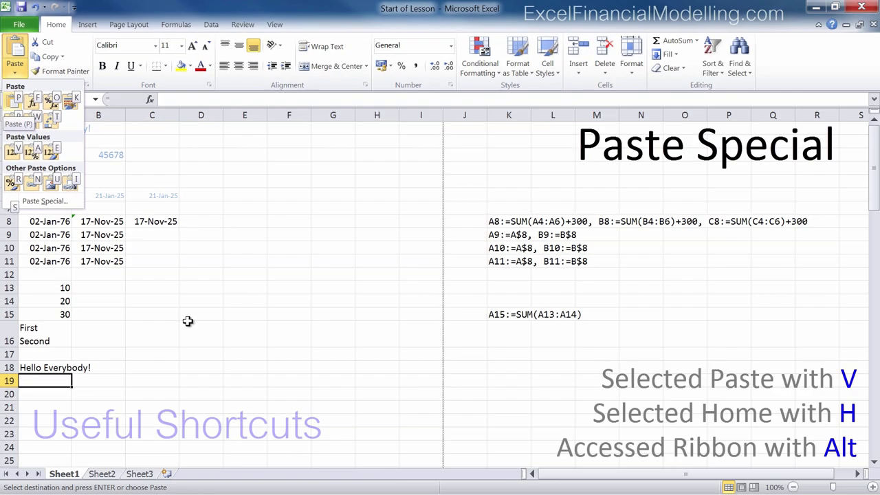
key(v)
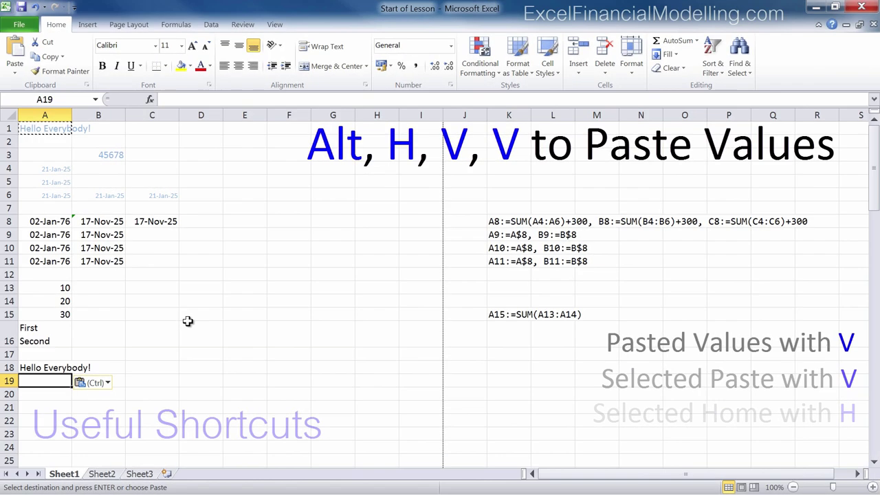
Repeat the Alt, H, V, V values paste in A19 and move down to A20
key(alt)
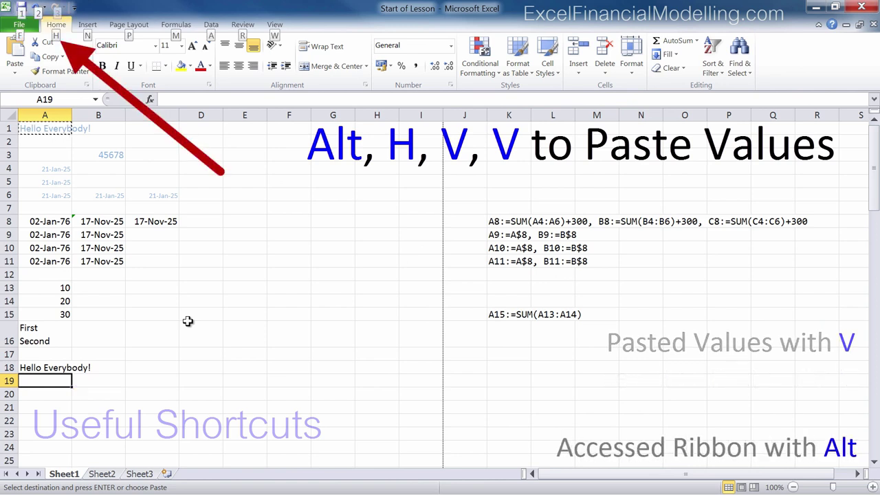
key(h)
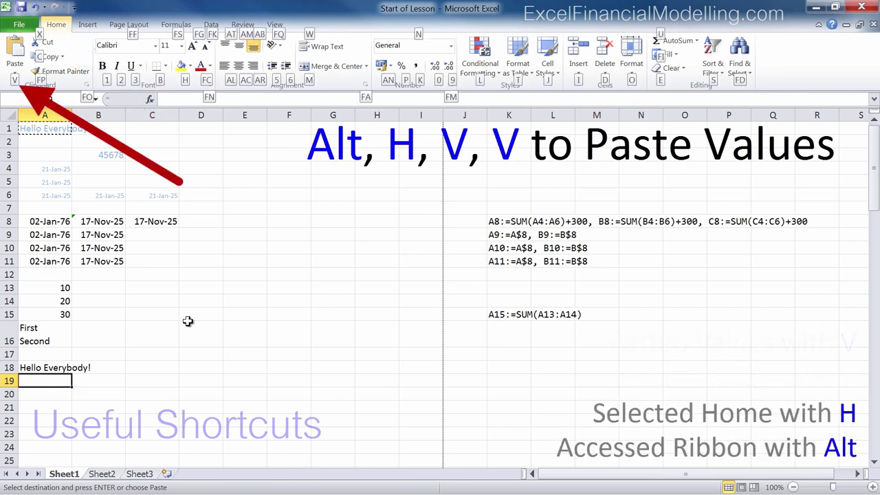
key(v)
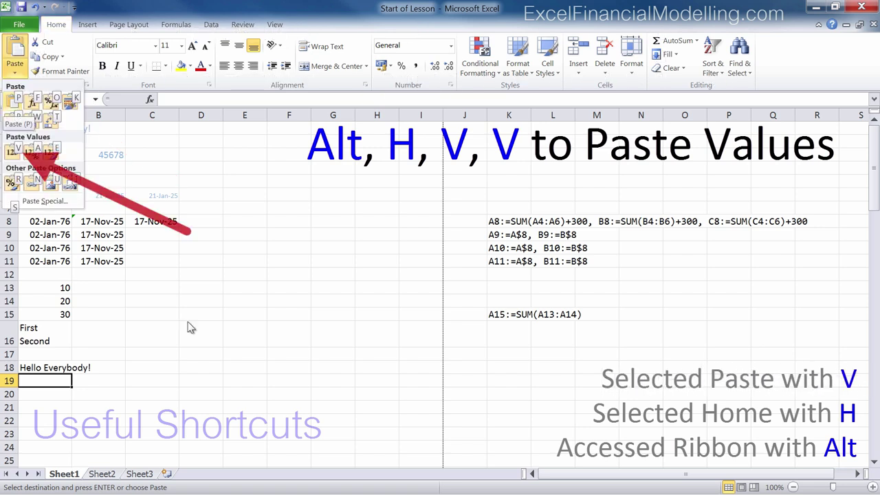
key(v)
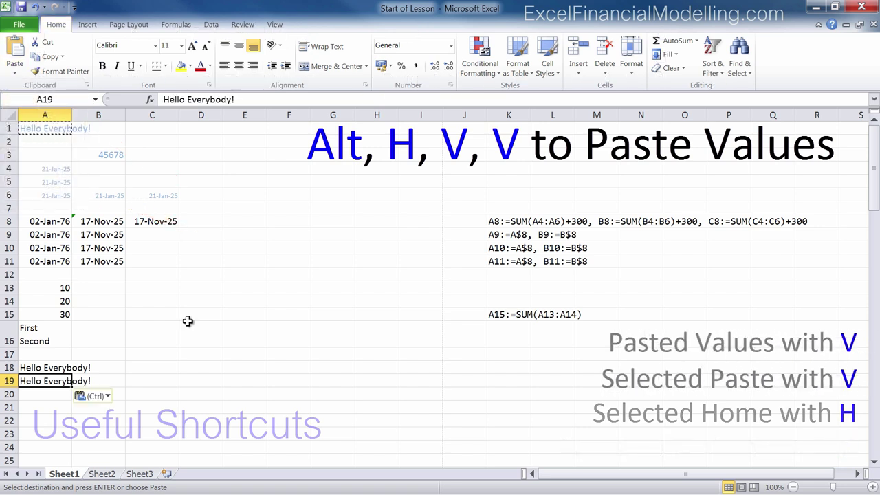
key(Down)
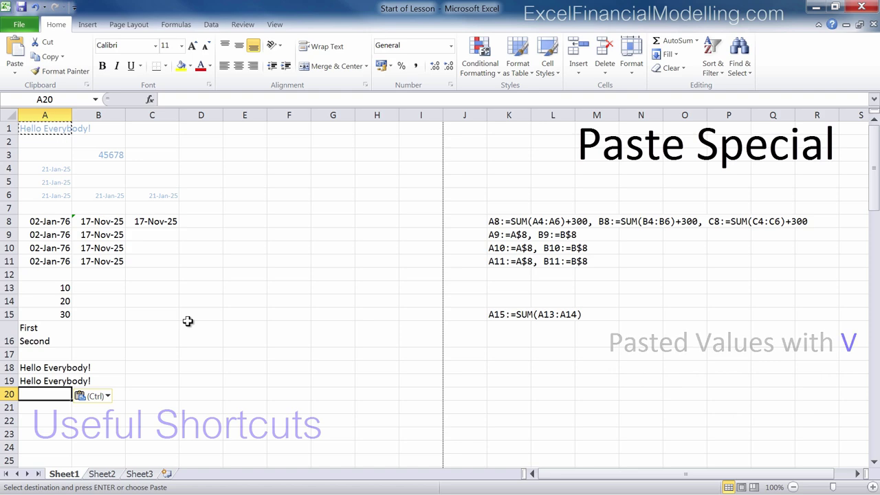
Open Paste Special from A20's context menu, then dismiss it without pasting
key(Menu)
key(s)
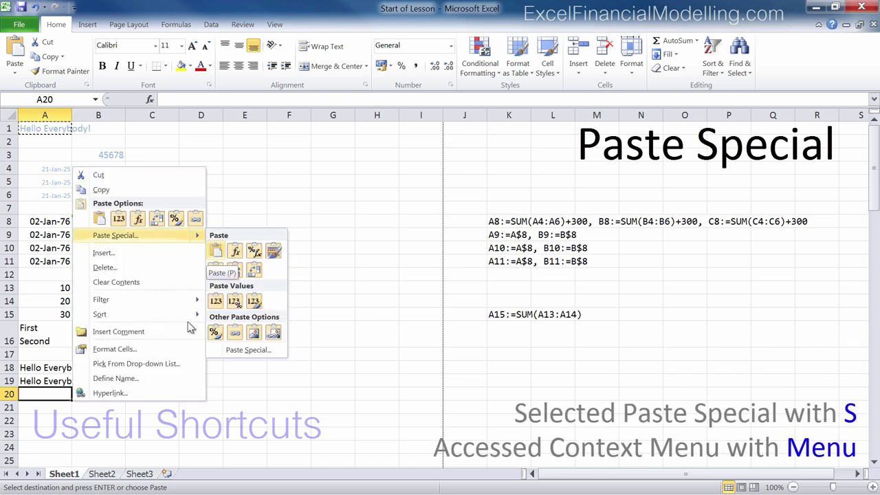
key(s)
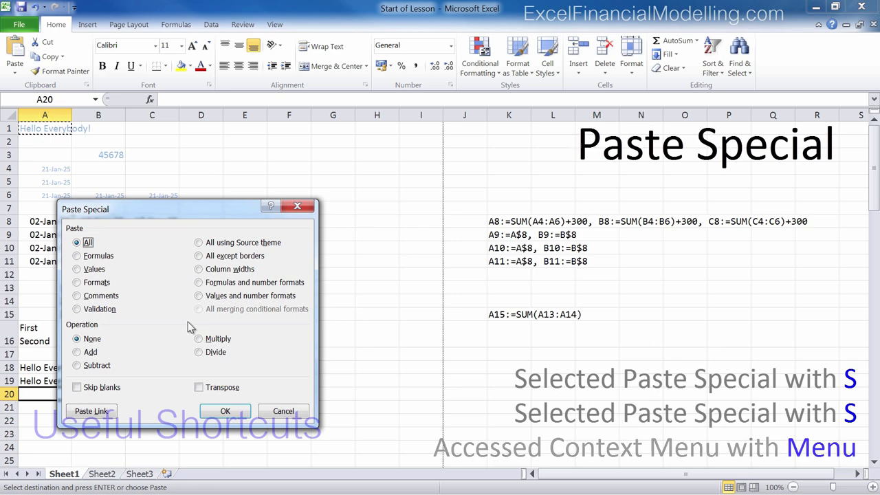
key(v)
key(Return)
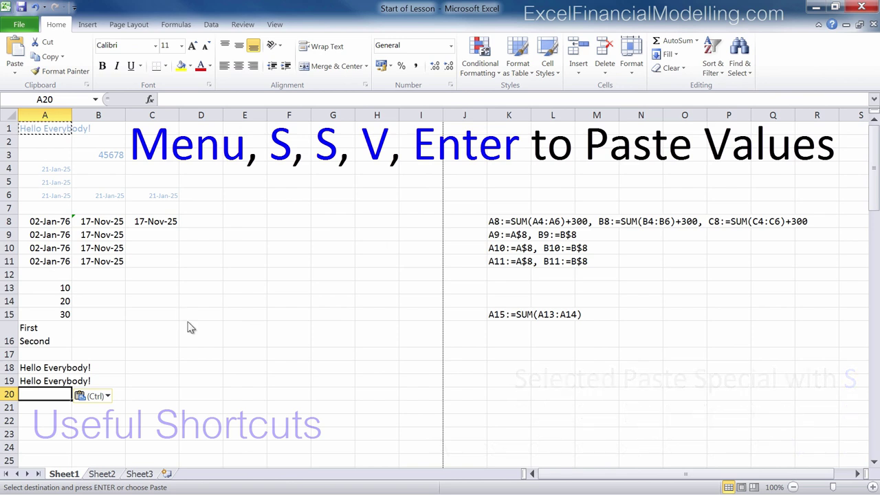
Paste A1's text into A20 as values via context-menu Paste Special, then move to A21
key(Menu)
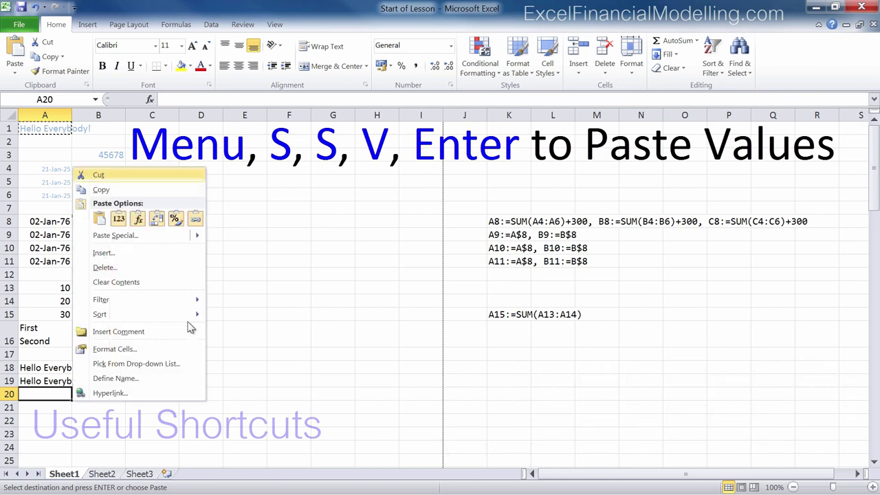
key(s)
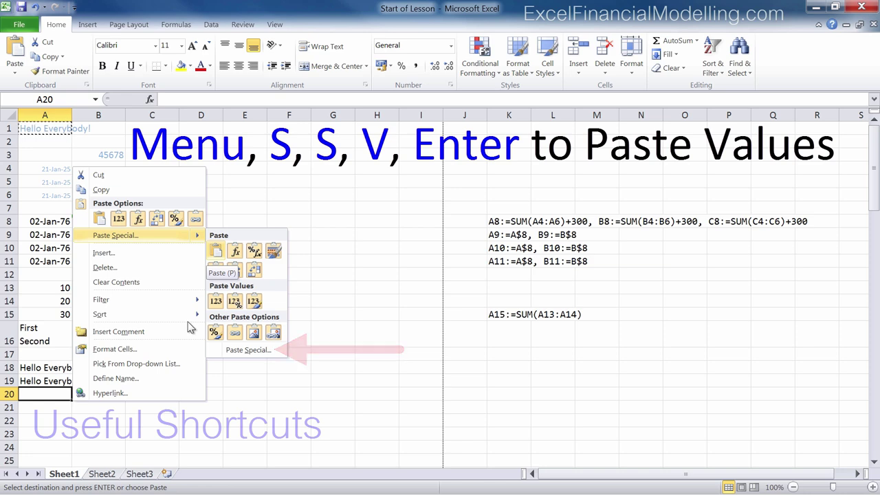
key(s)
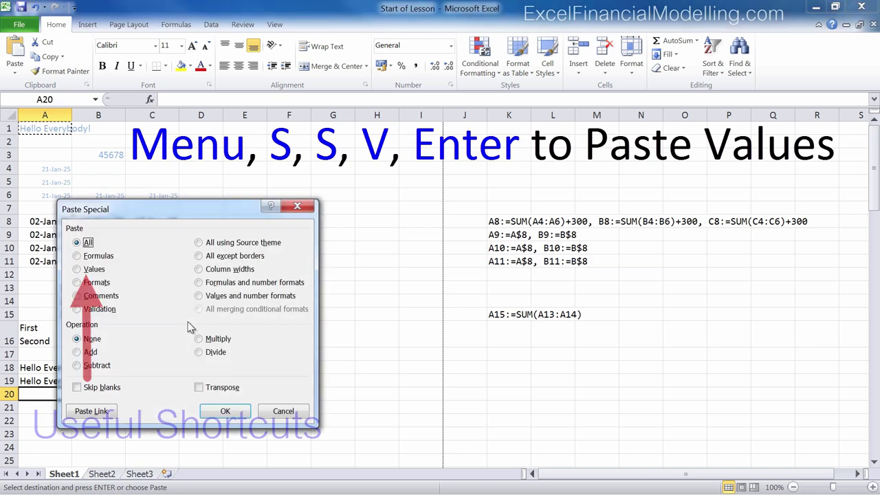
key(v)
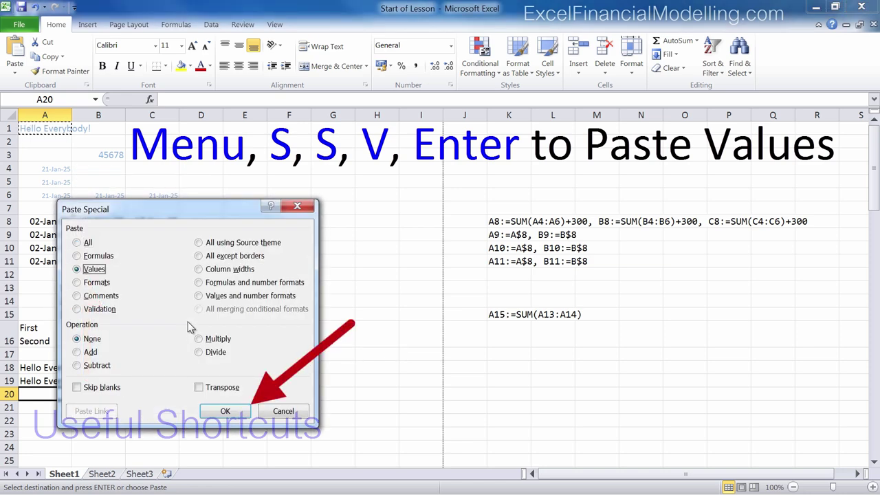
key(Return)
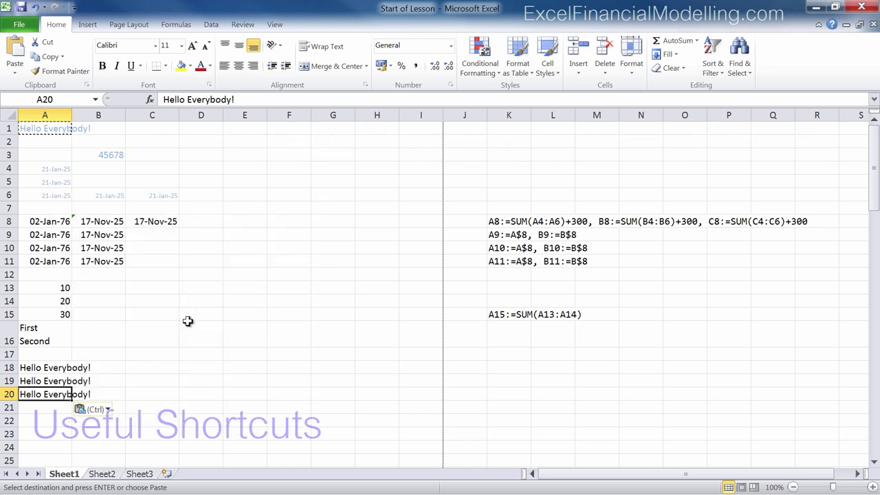
key(Down)
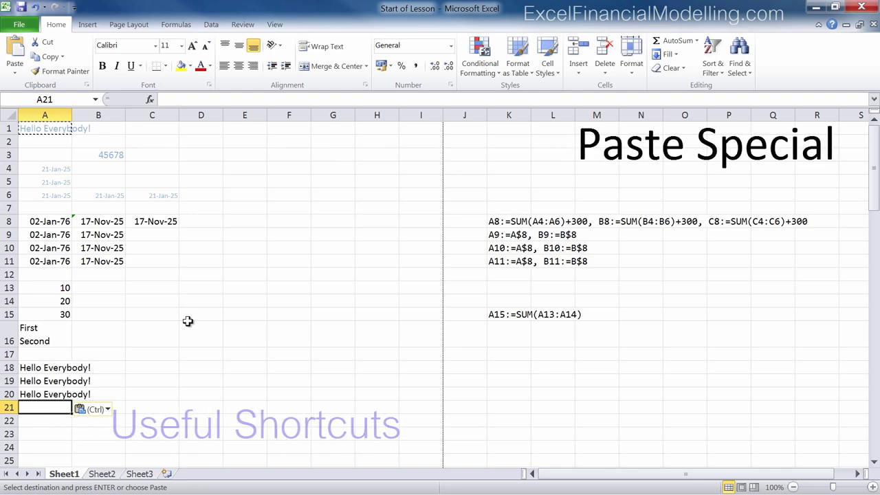
Paste a value into A21 from the context menu's Paste Special submenu, then undo it
key(Menu)
key(s)
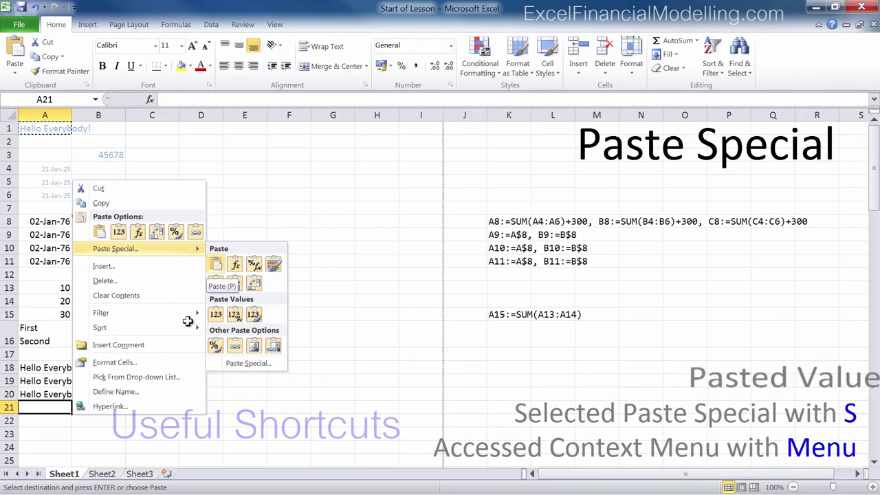
key(v)
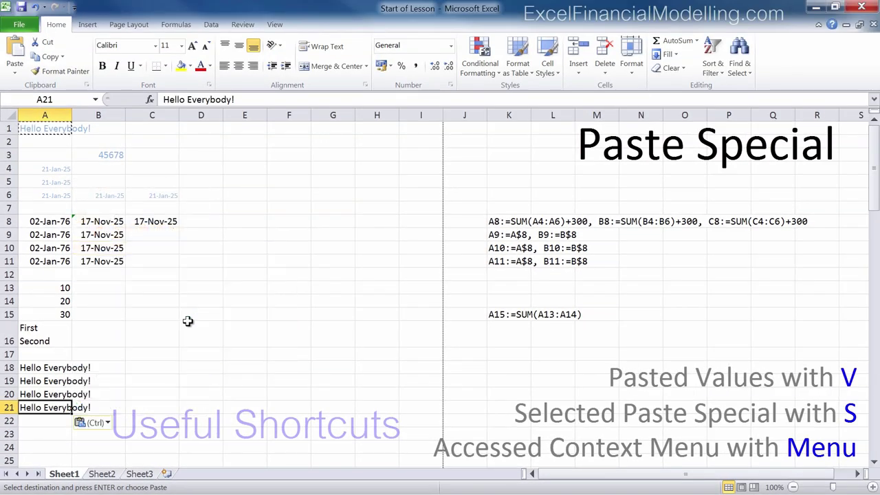
key(ctrl+z)
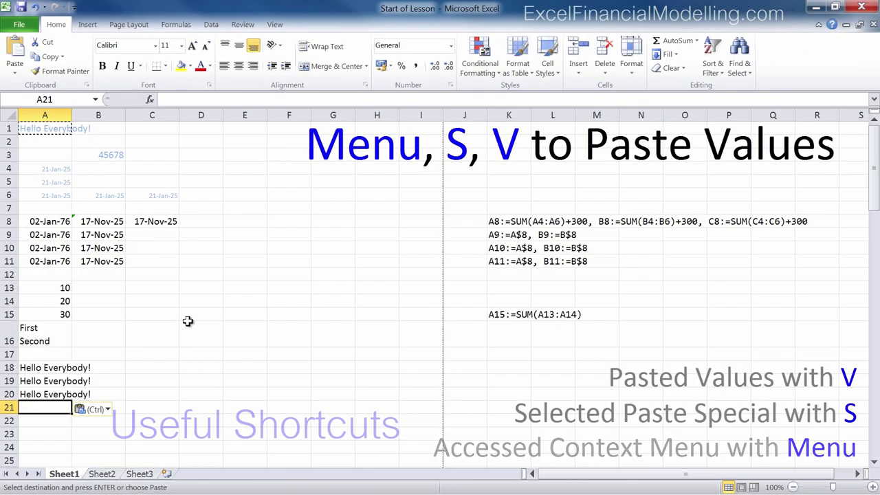
Paste the value into A21 again through the context menu and move down to A22
key(Menu)
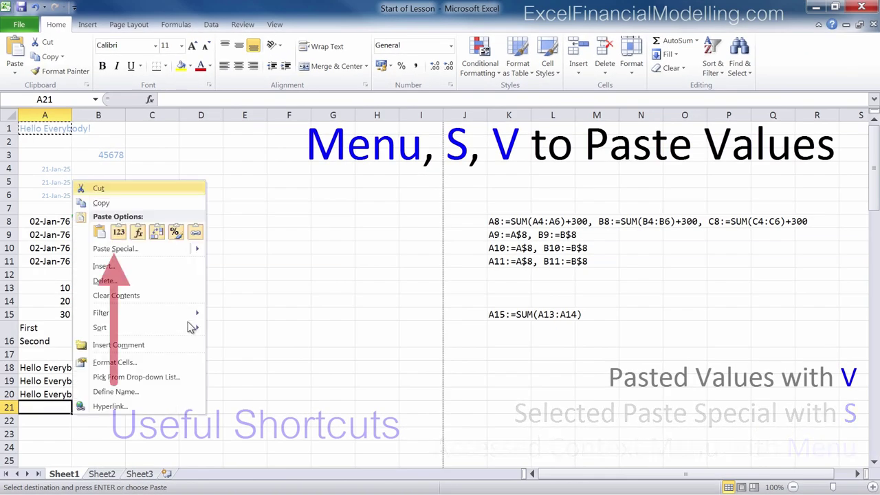
key(s)
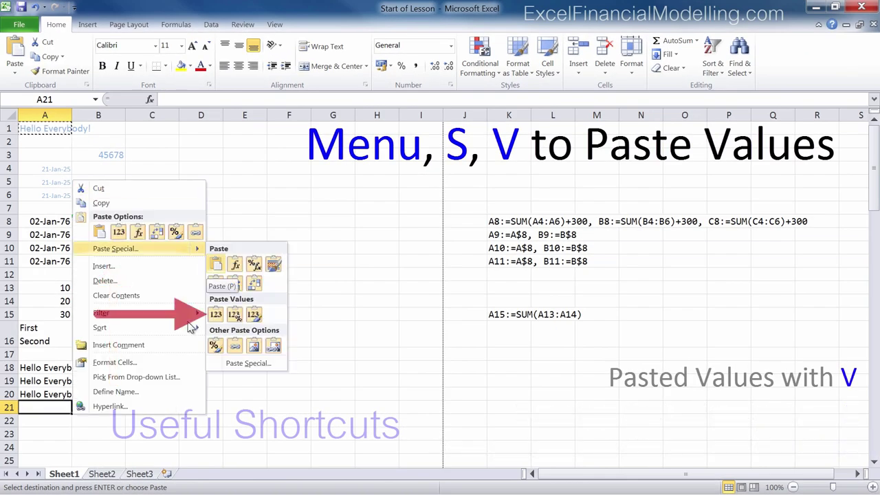
key(v)
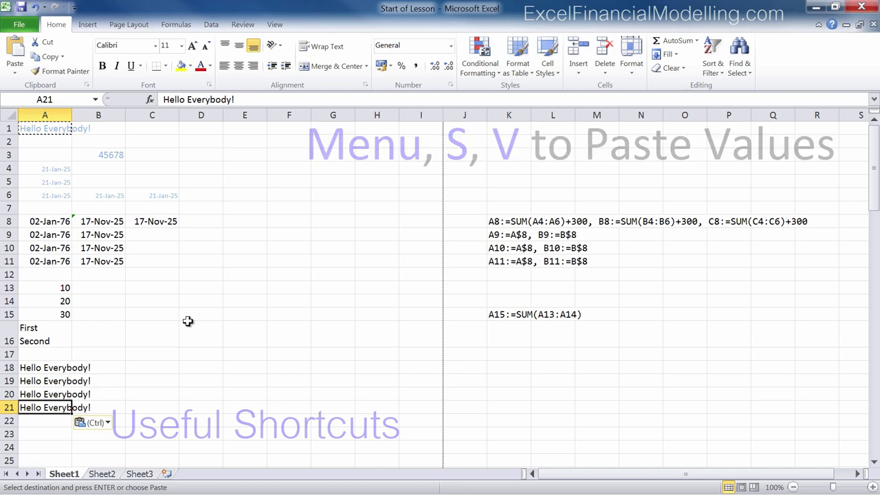
key(Down)
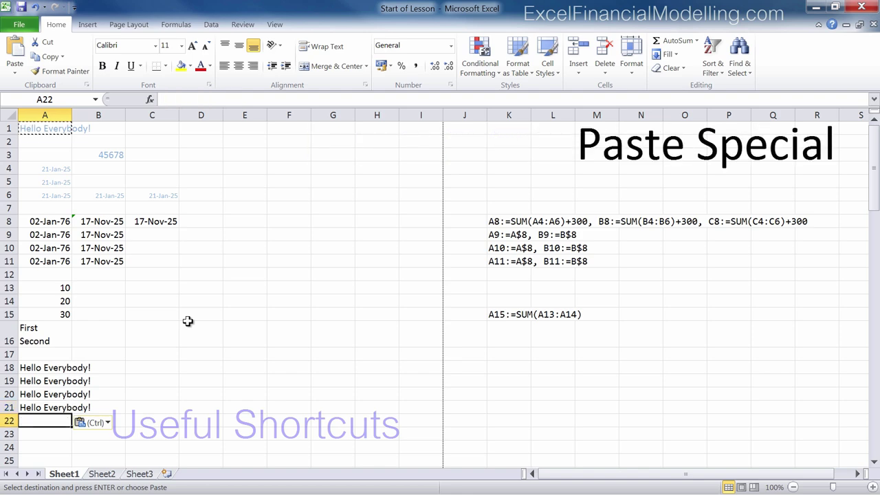
Paste 'Hello Everybody!' into A22 as a value via the context menu's V option, then move to A23
key(Menu)
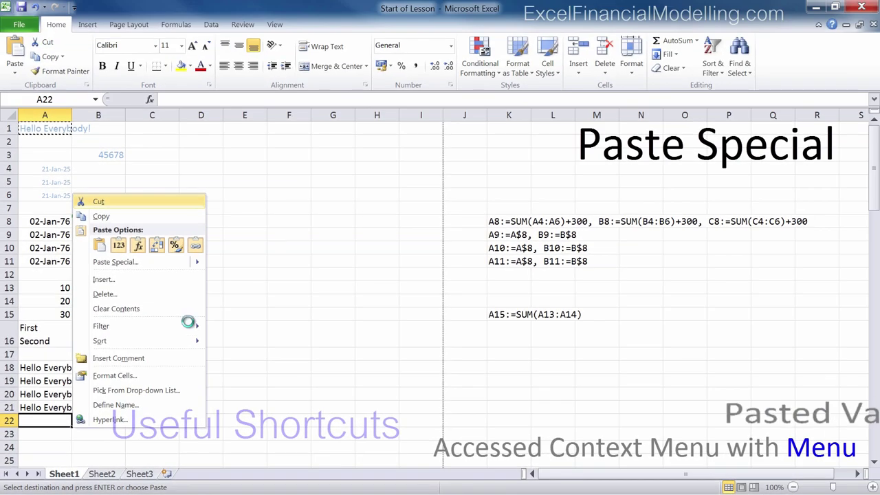
key(v)
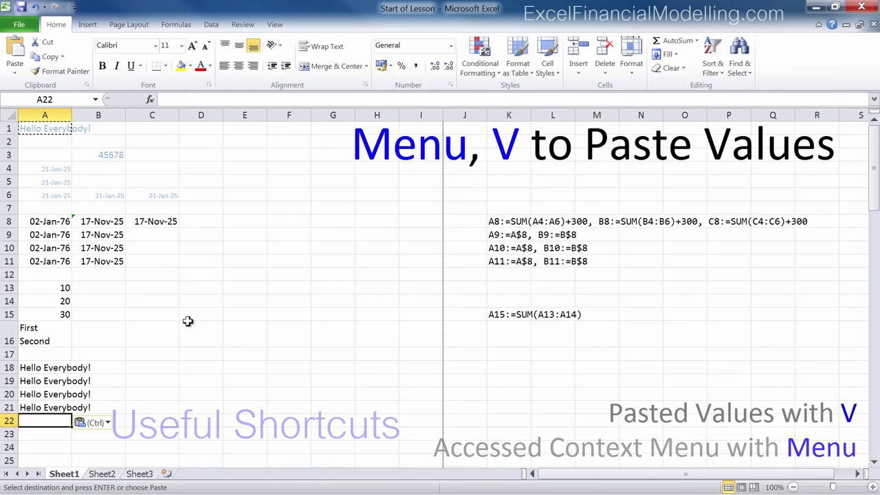
key(Menu)
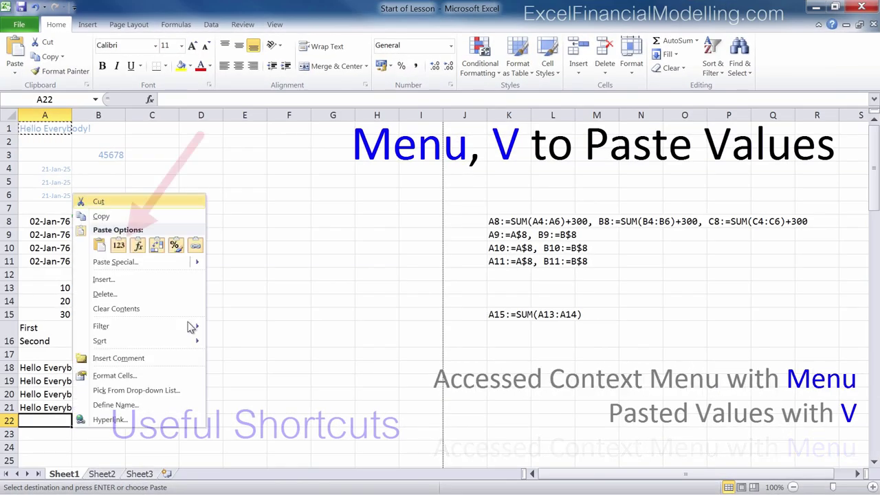
key(v)
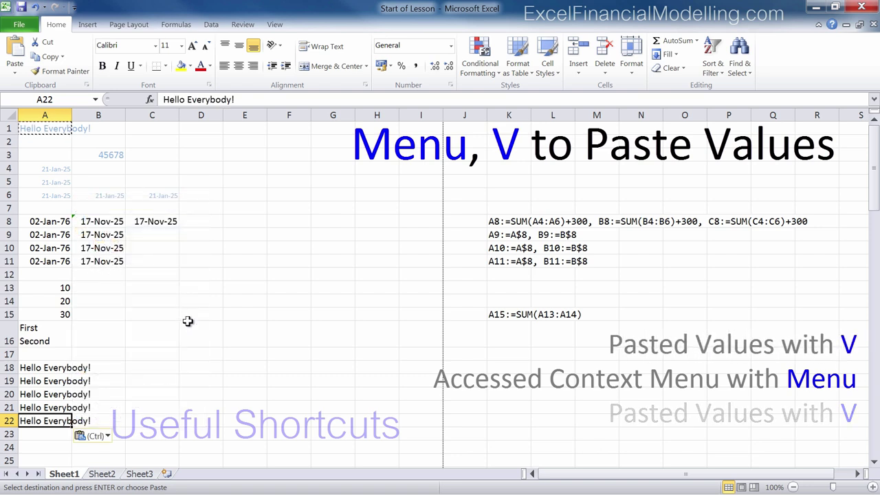
key(Down)
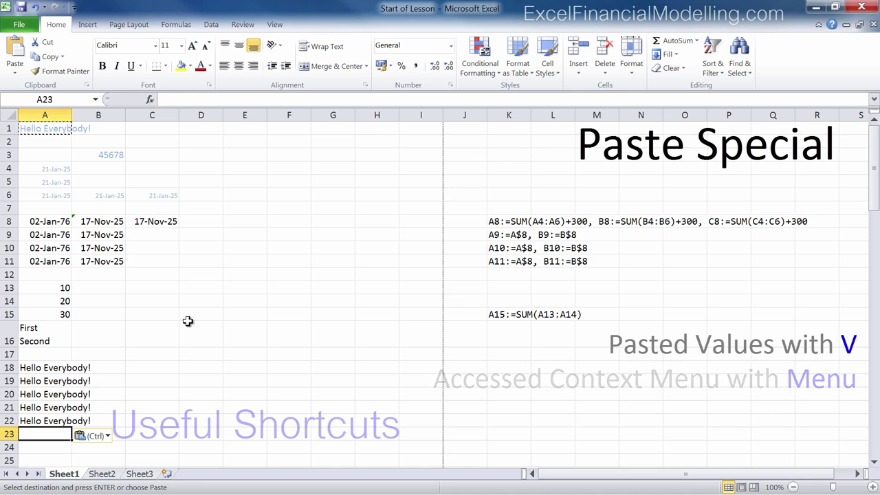
Paste A1 into A23 and convert it to values only via Ctrl Paste Options, undoing once and redoing
text(Hello Everybody!)
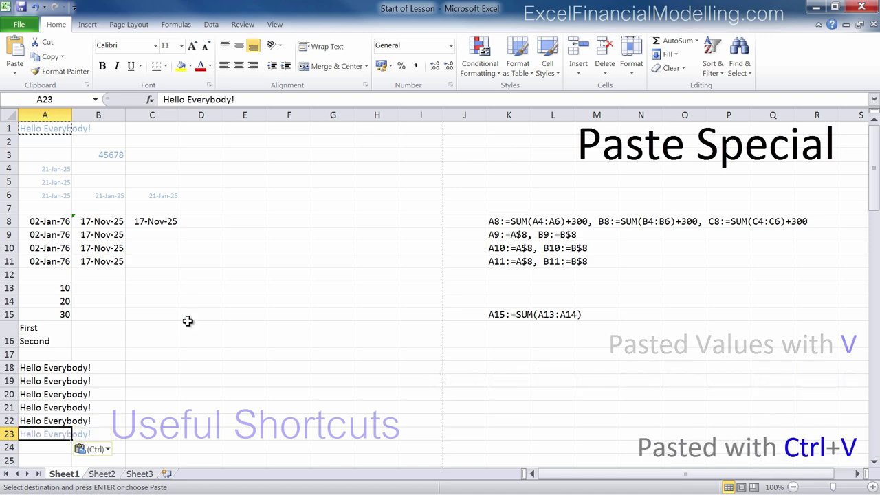
key(ctrl)
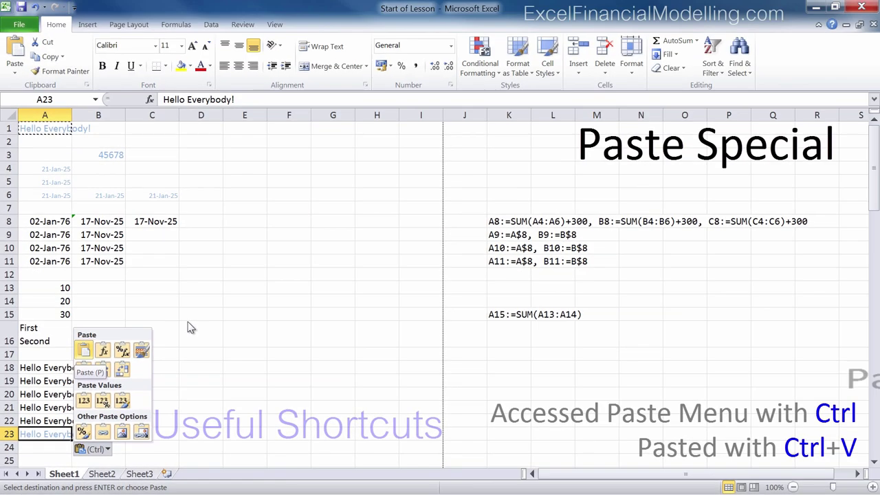
key(v)
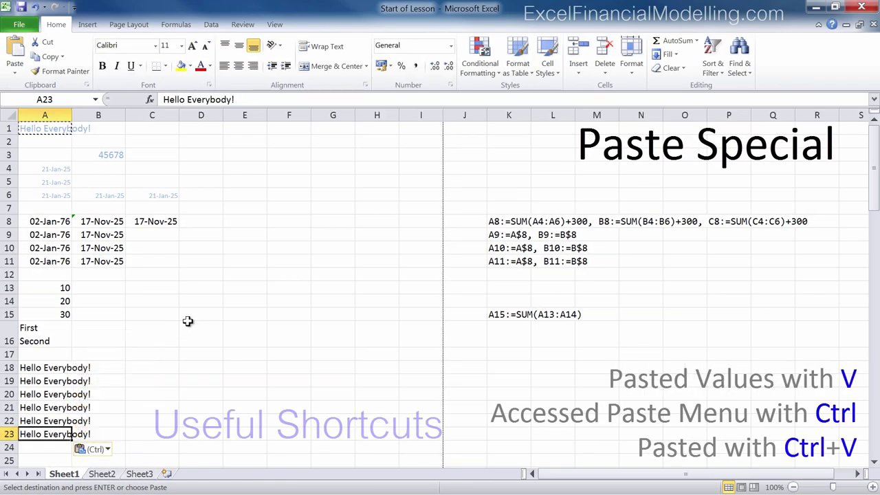
key(ctrl+z)
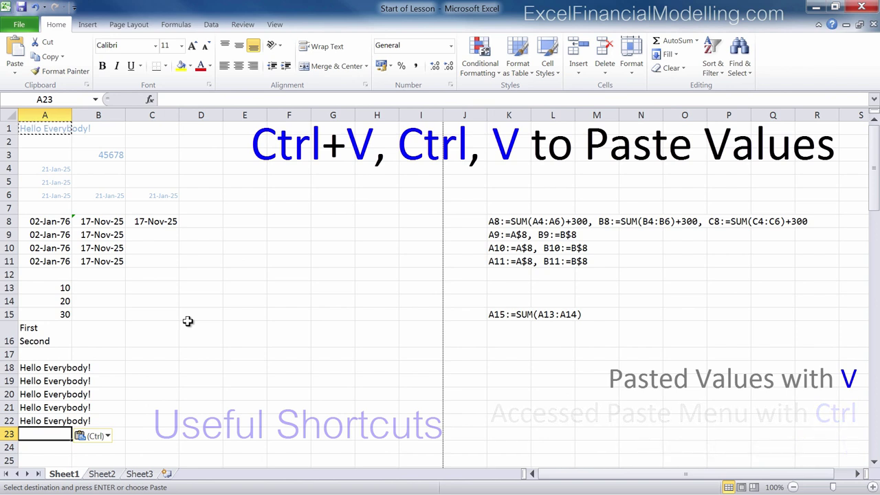
text(Hello Everybody!)
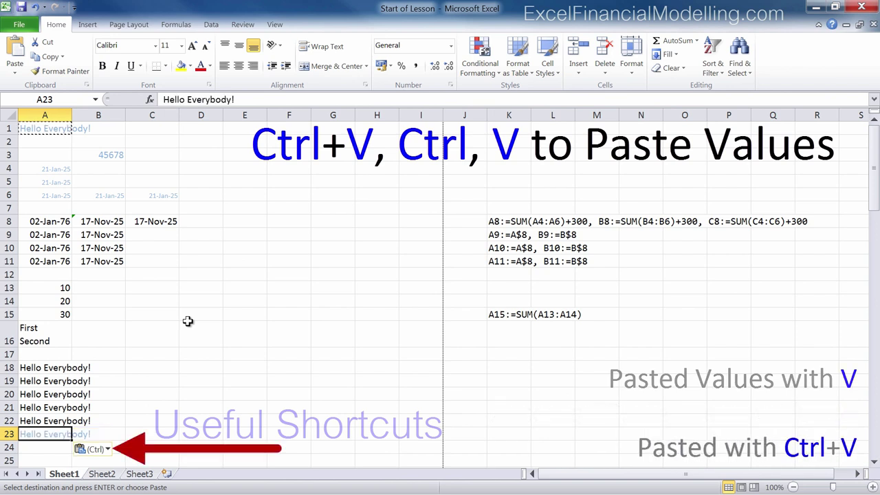
key(ctrl)
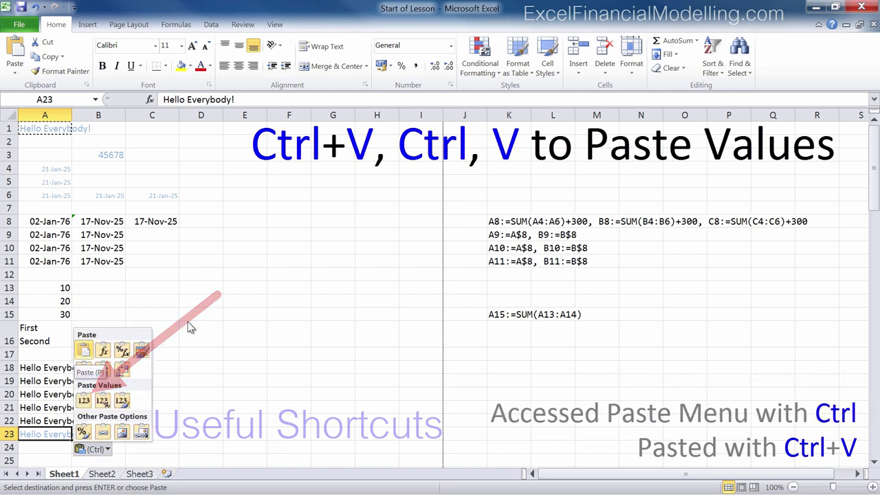
key(v)
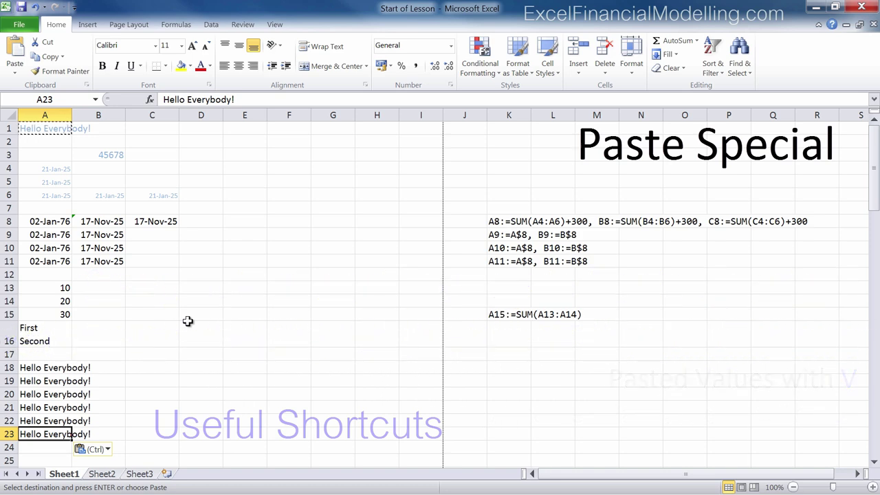
Enter the formula =First in A25 from the F3 Paste Name list, then select F8
key(Down)
key(Down)
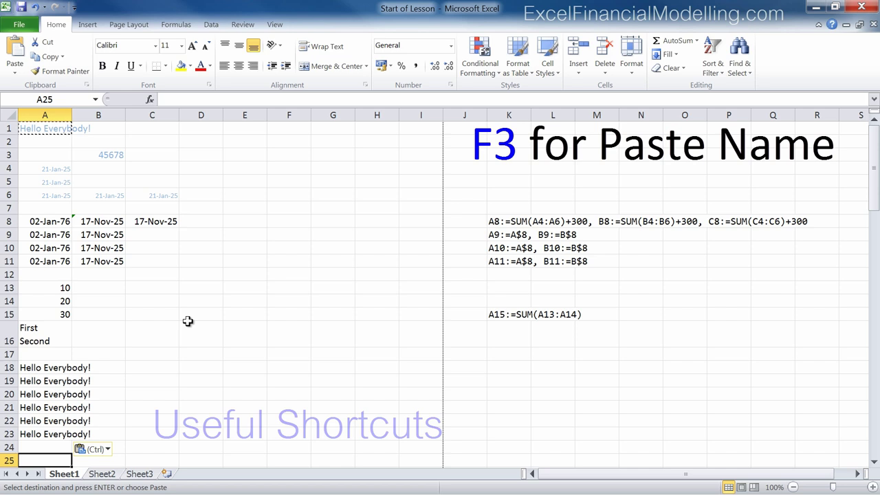
key(F3)
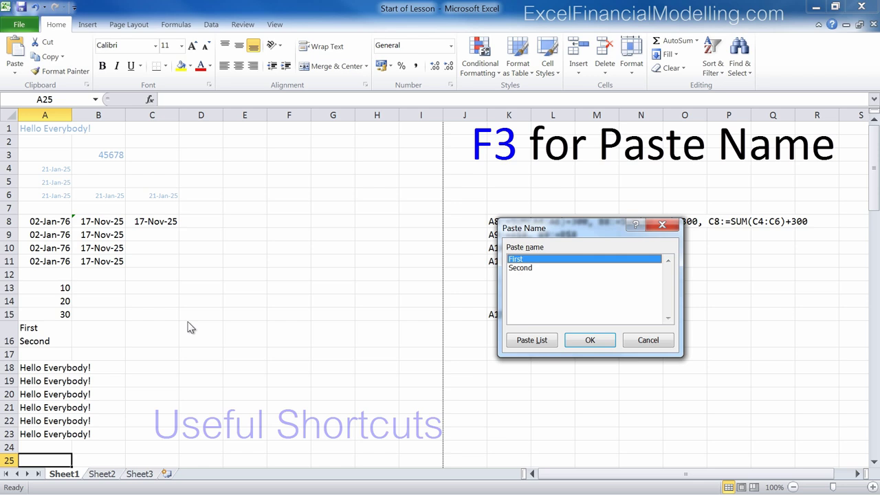
key(Return)
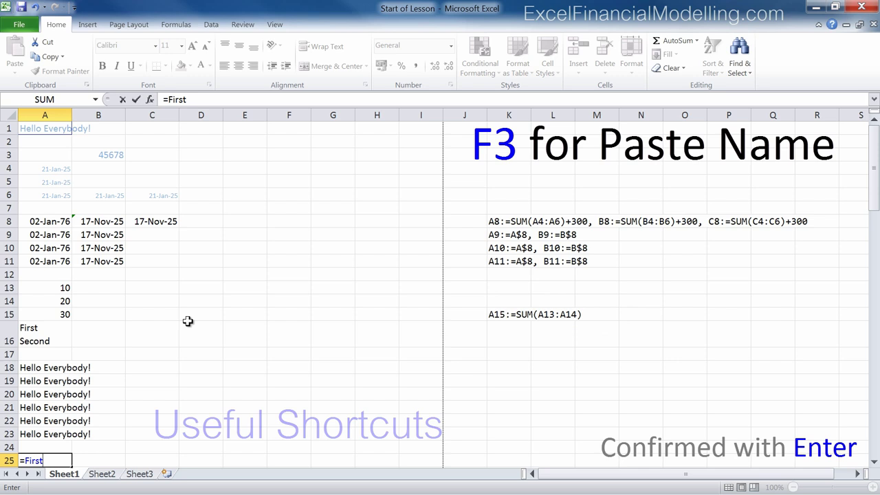
key(ctrl+Return)
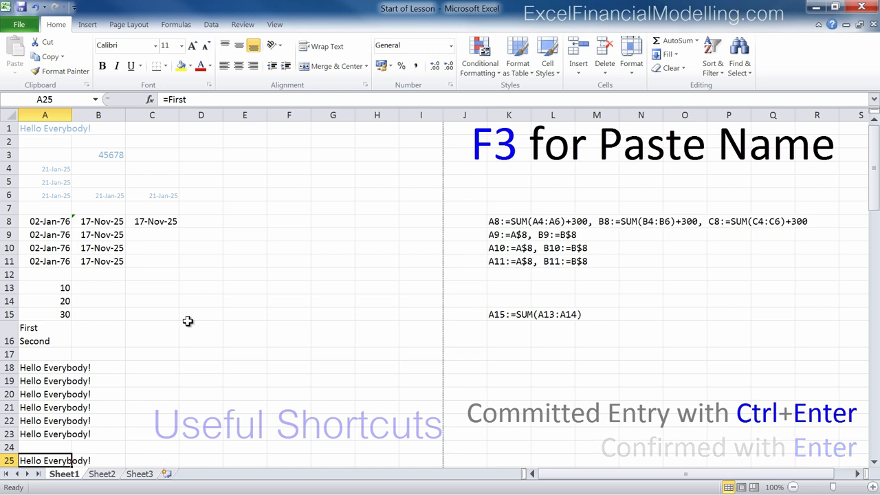
click(188, 349)
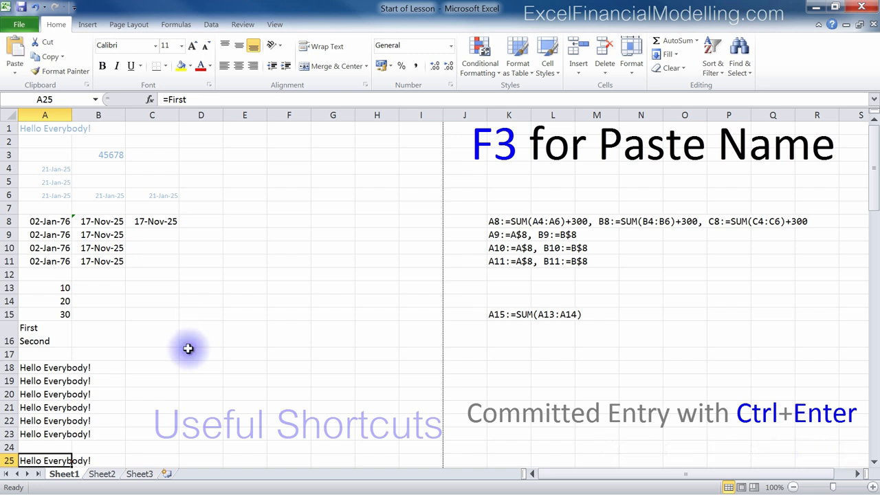
click(286, 222)
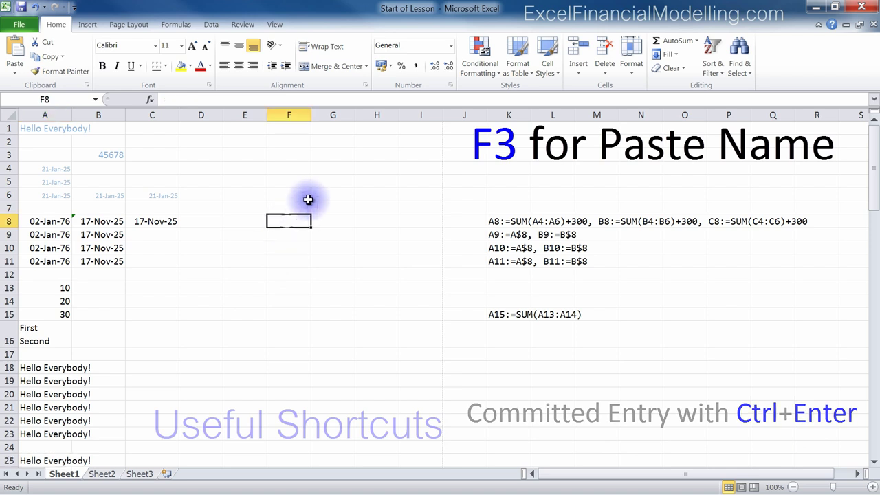
Paste the defined names First and Second with their references into F8:G9
key(F3)
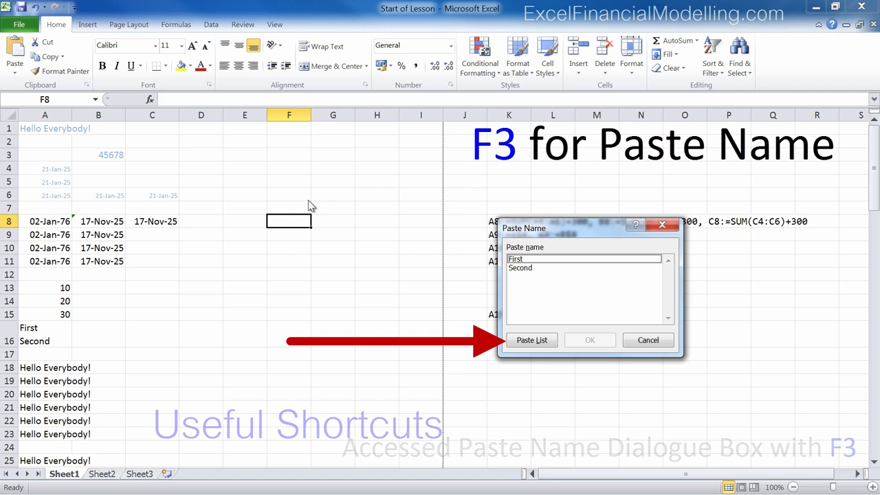
key(alt+s)
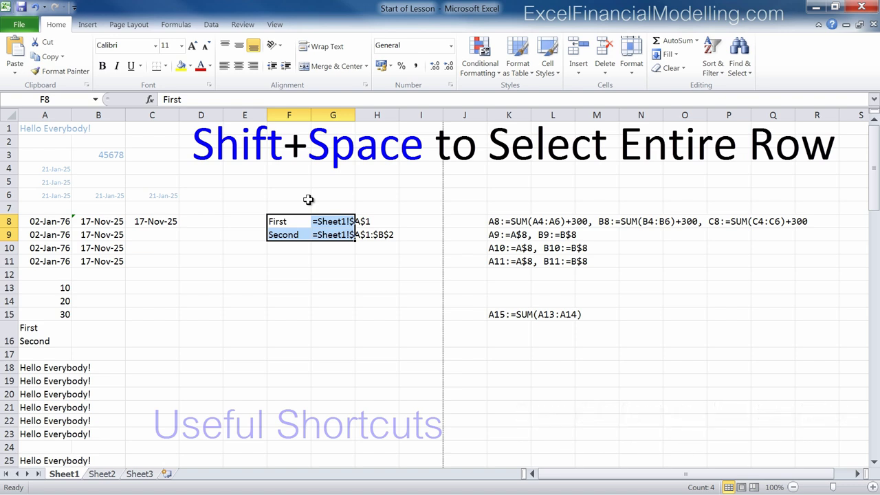
key(shift+space)
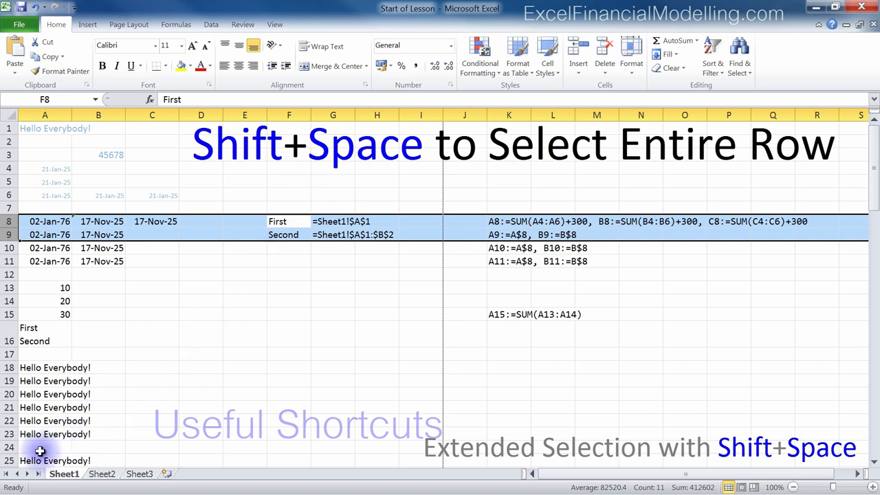
click(9, 461)
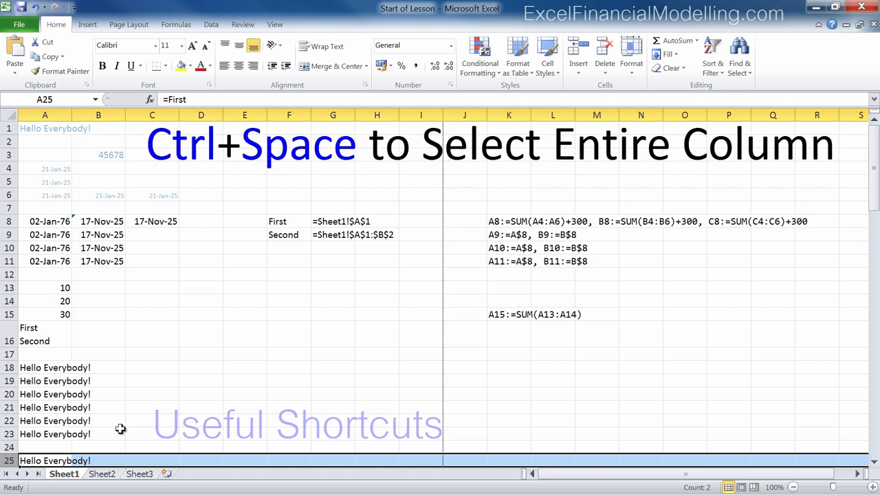
click(283, 356)
key(ctrl+space)
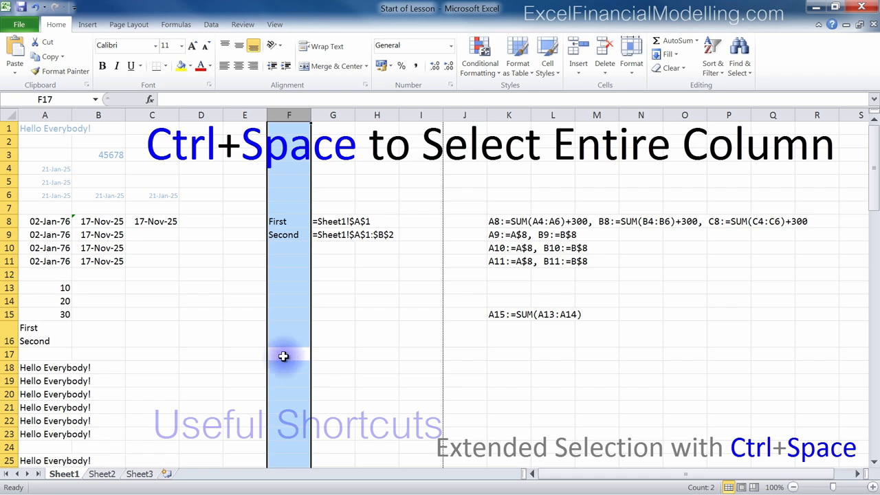
click(206, 116)
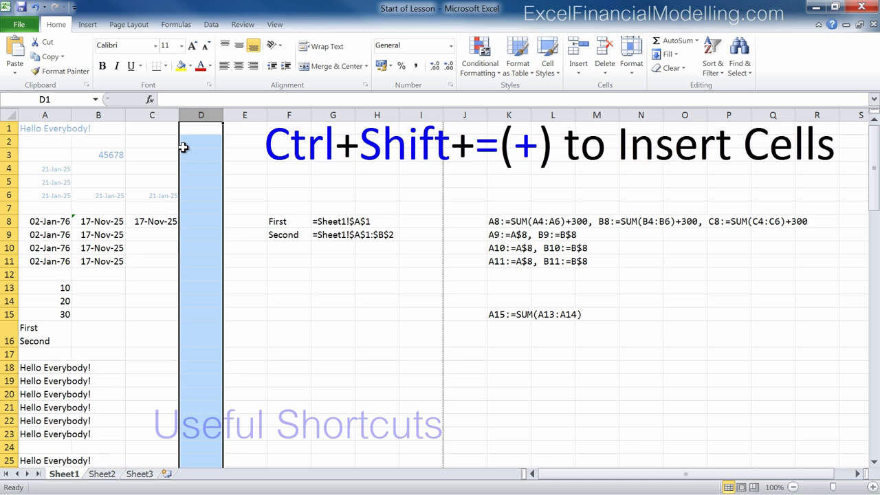
Insert a blank cell at A8, shifting column A entries down, then look over the Insert dropdown
click(60, 221)
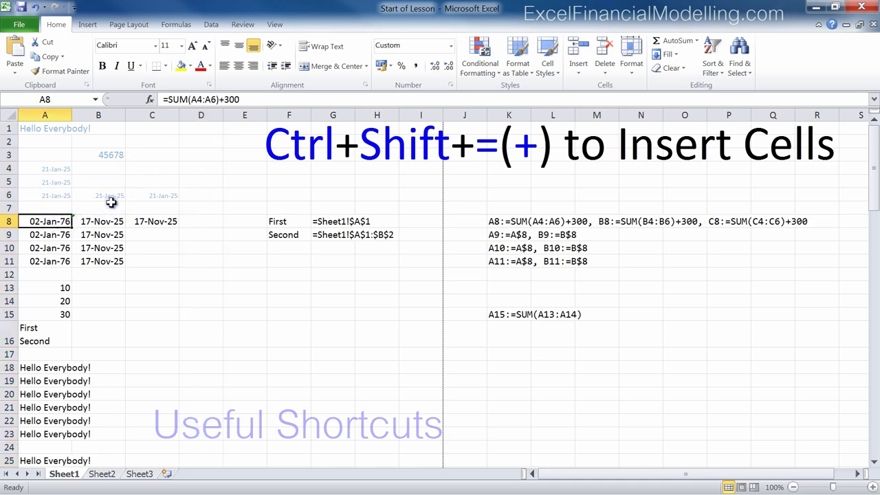
key(ctrl+shift+plus)
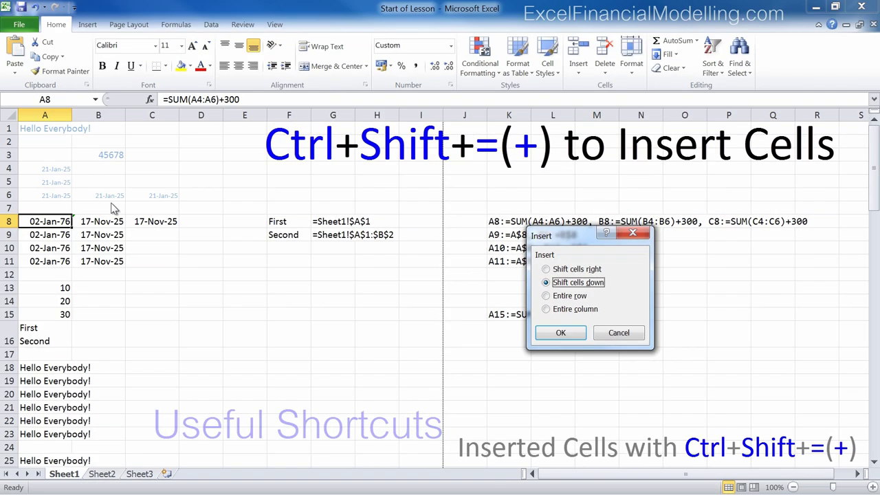
key(Return)
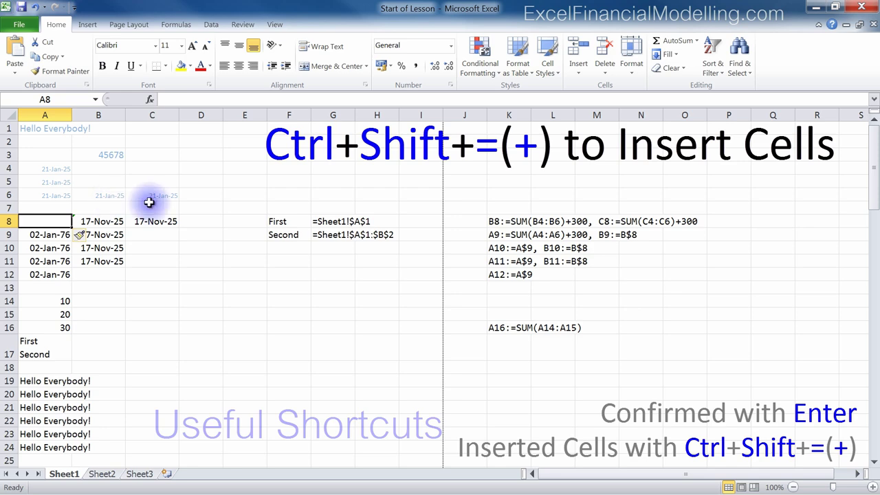
click(582, 74)
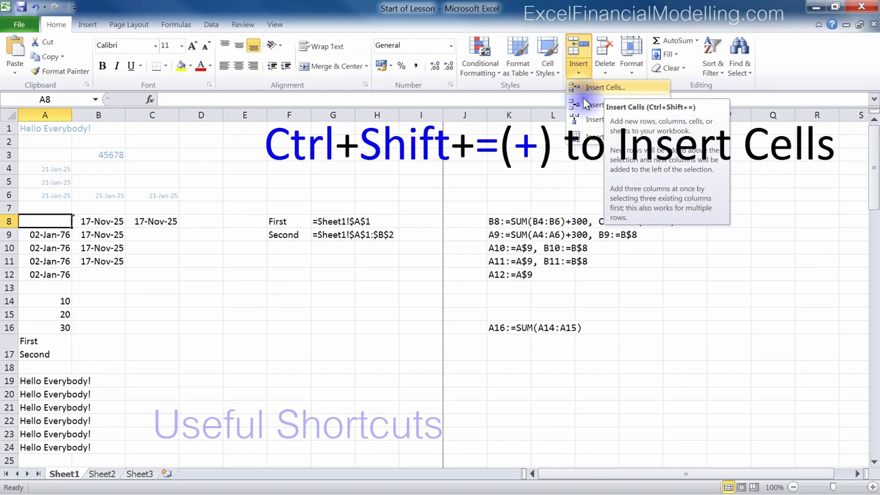
key(Escape)
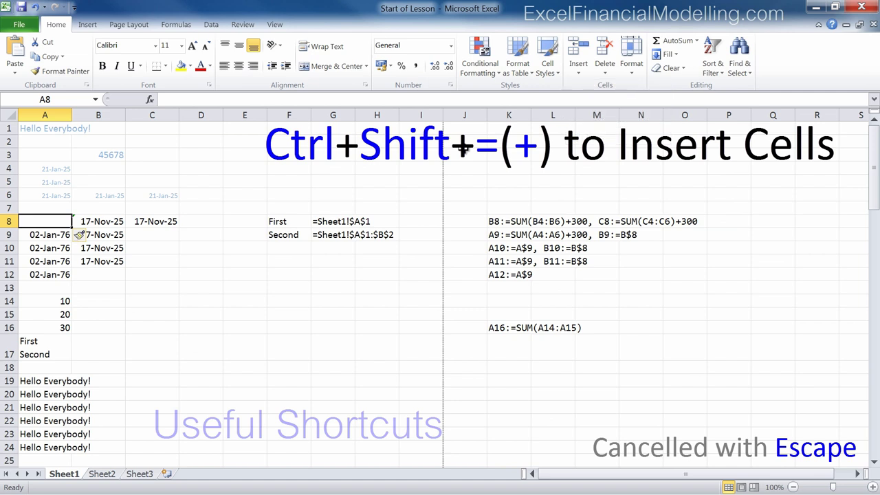
Copy the greeting from A1 and insert it at A12, shifting cells down
key(ctrl+Up)
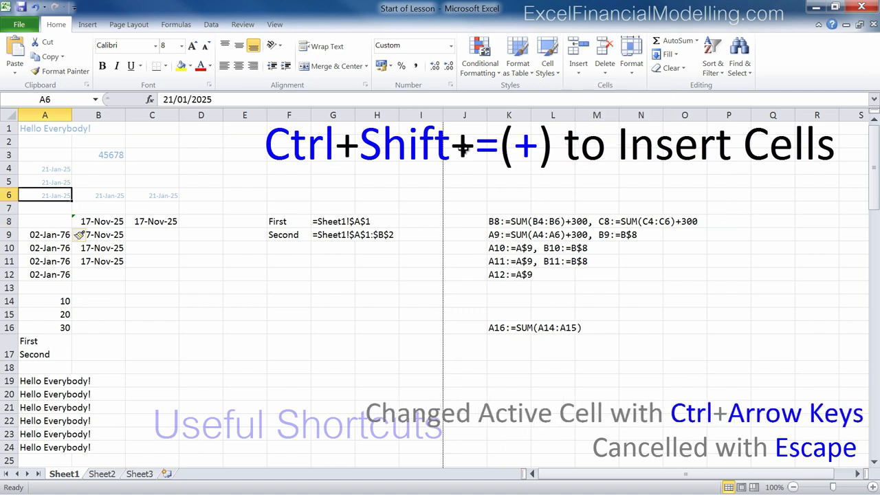
key(ctrl+Up)
key(ctrl+Up)
key(ctrl+c)
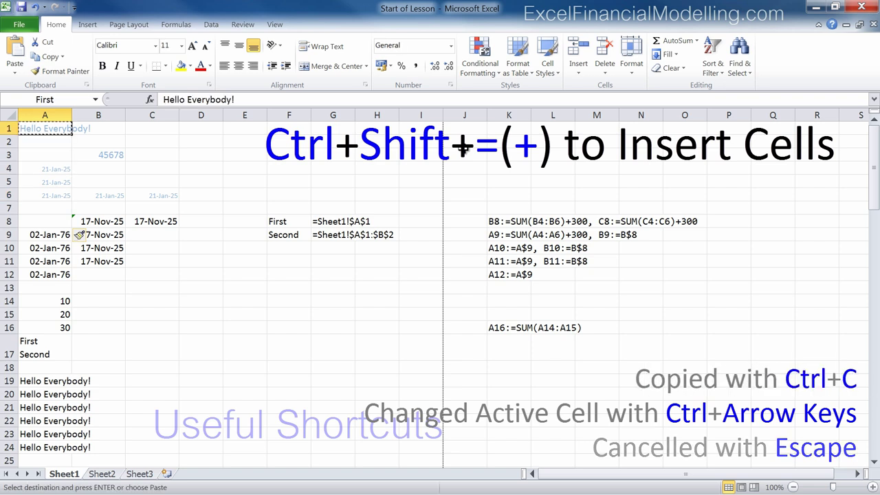
key(ctrl+Down)
key(ctrl+Down)
key(ctrl+Down)
key(ctrl+Down)
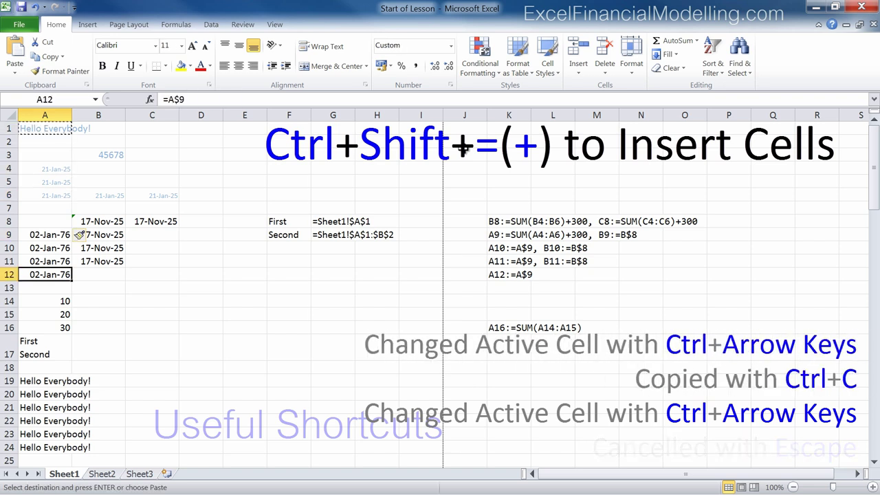
key(ctrl+shift+equal)
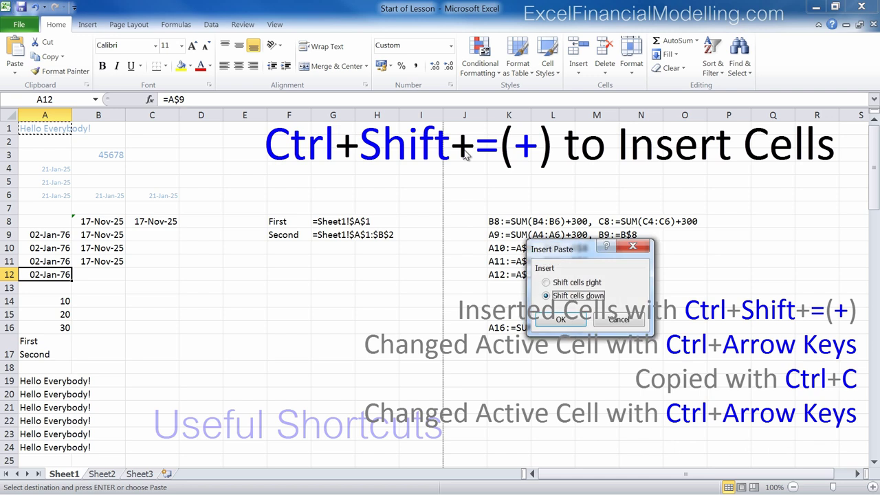
key(Return)
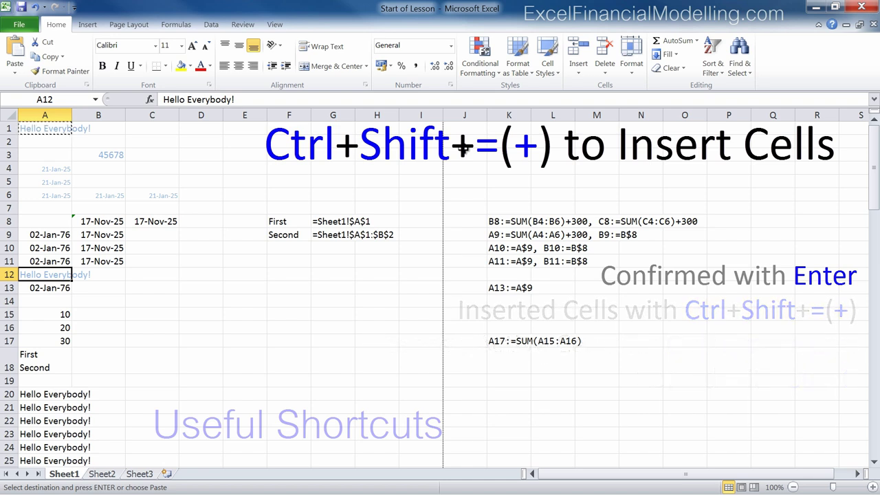
Insert a blank sheet row at row 12 with the Alt, H, I, R keys
key(alt)
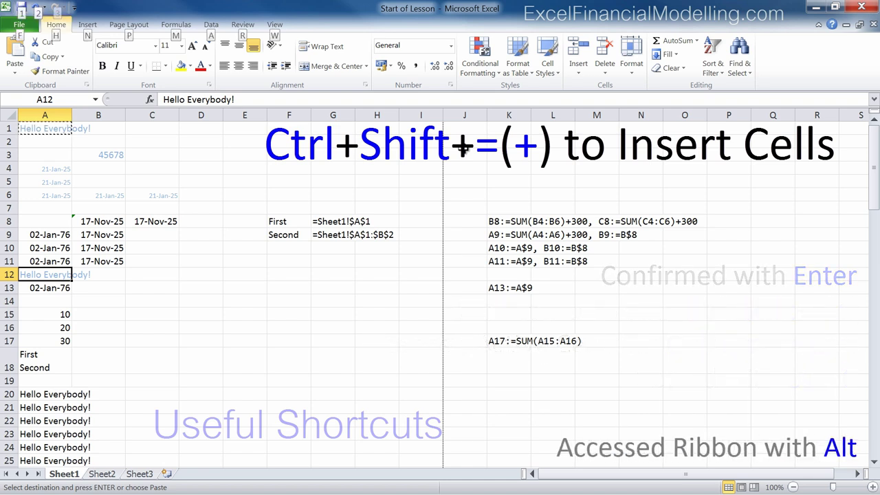
key(h)
key(i)
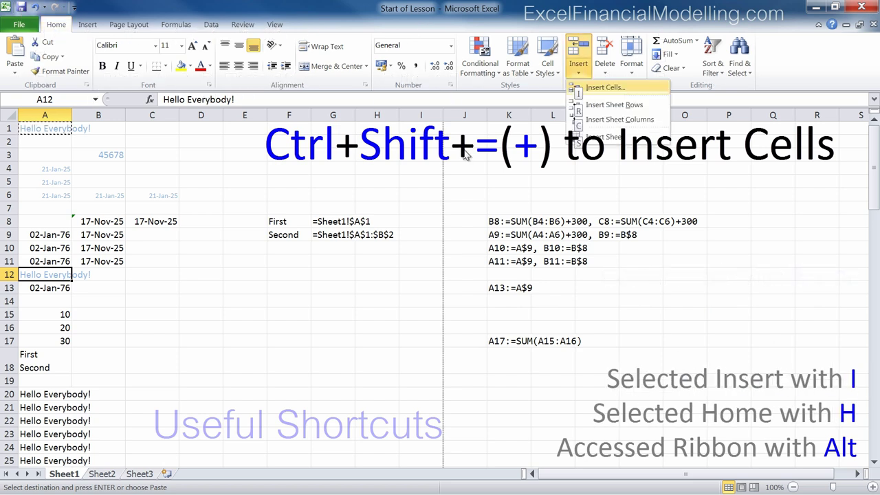
key(r)
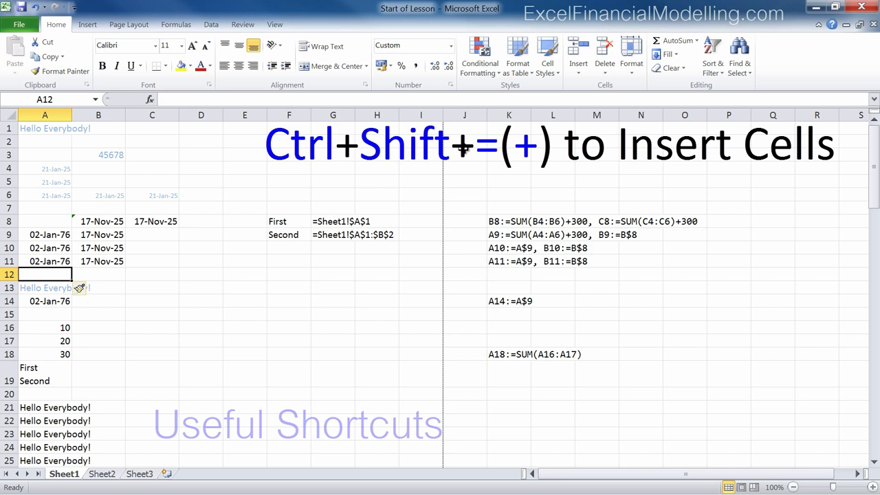
Insert another blank row at 12, then insert copies of rows 12–14 below them
key(shift+space)
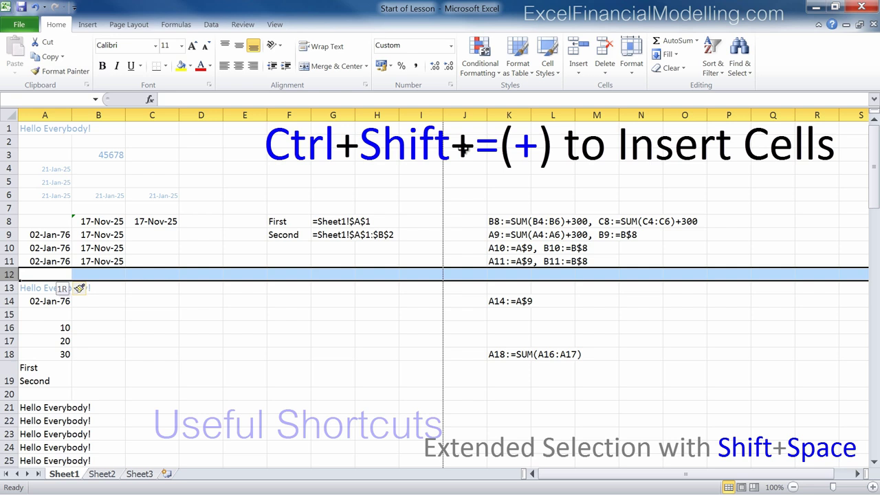
key(ctrl+shift+plus)
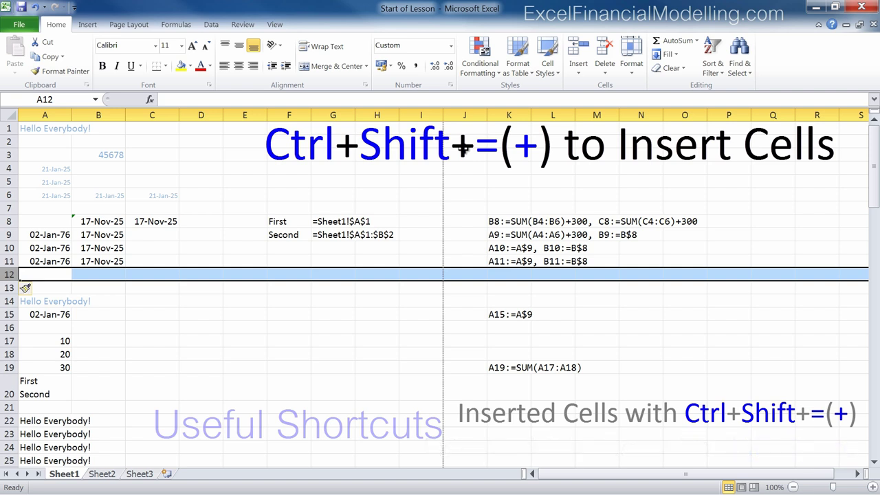
key(shift+Down)
key(shift+Down)
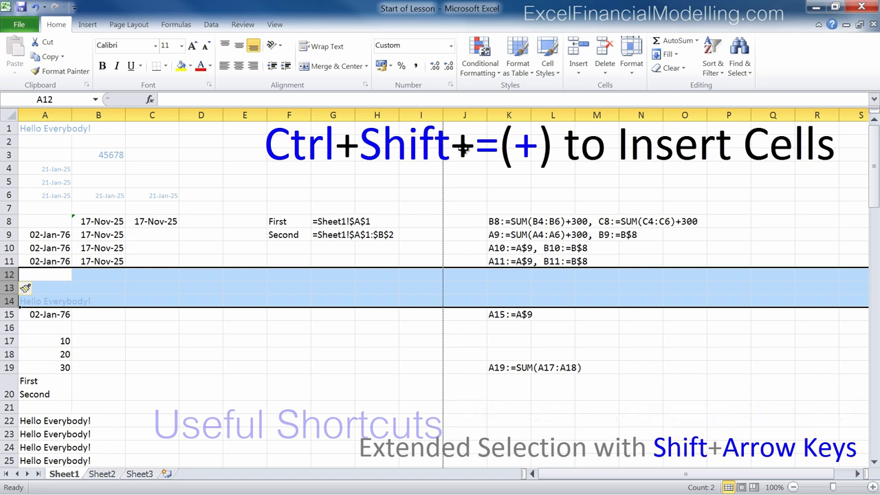
key(ctrl+c)
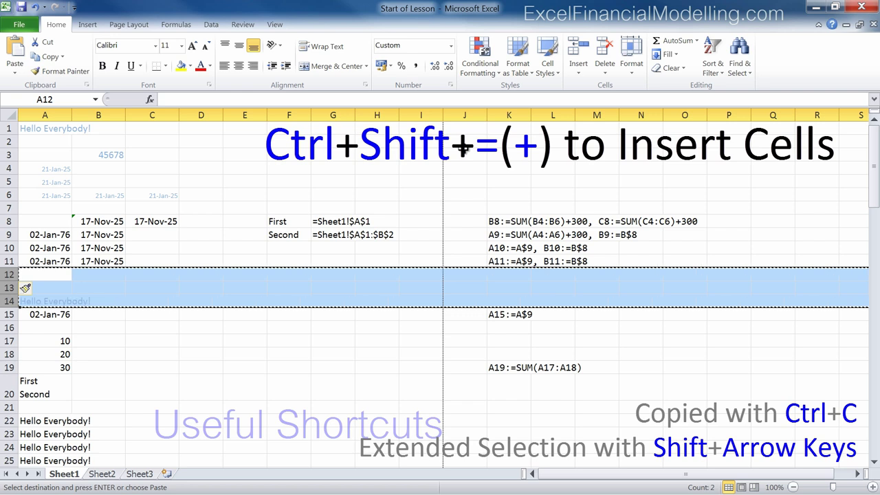
key(ctrl+shift+plus)
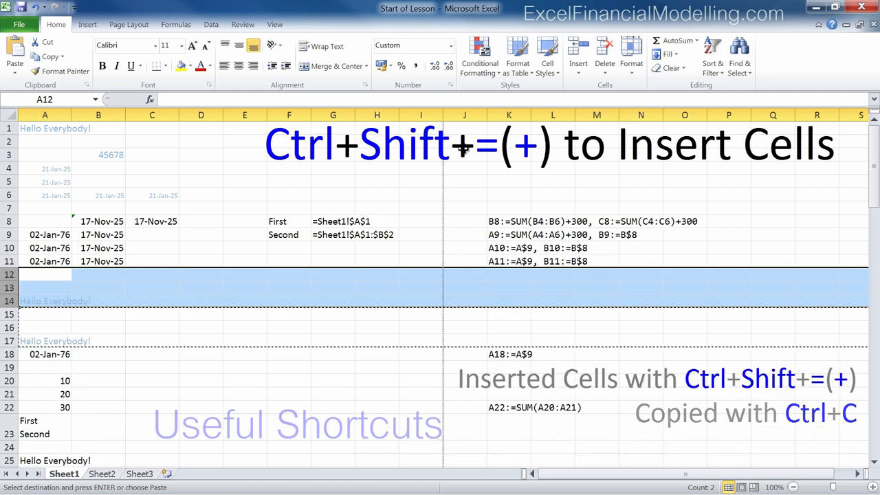
Insert a blank column B, pushing the data one column right
key(Escape)
key(Right)
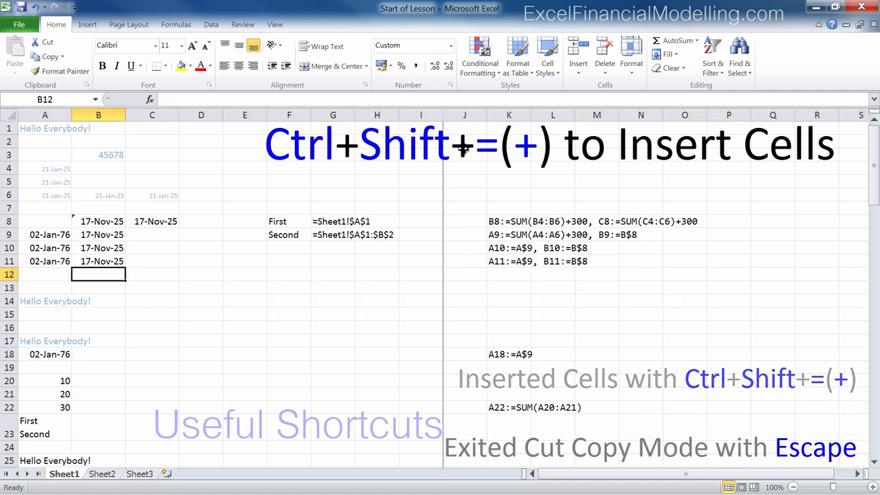
key(ctrl+space)
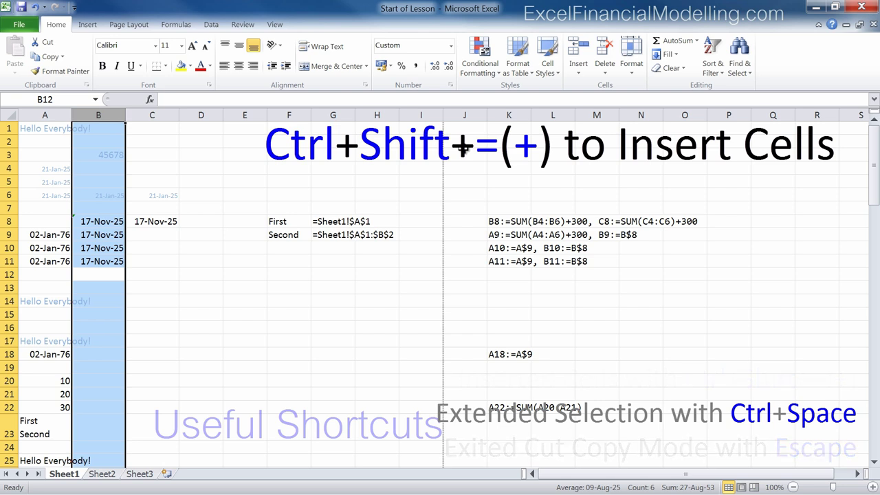
key(ctrl+shift+plus)
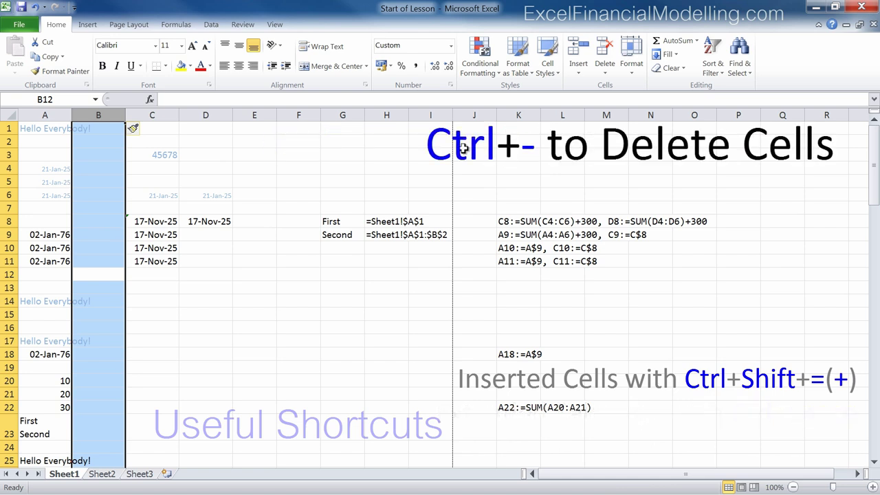
Delete blank column B and remove the blank cell A12, shifting cells up
key(ctrl+minus)
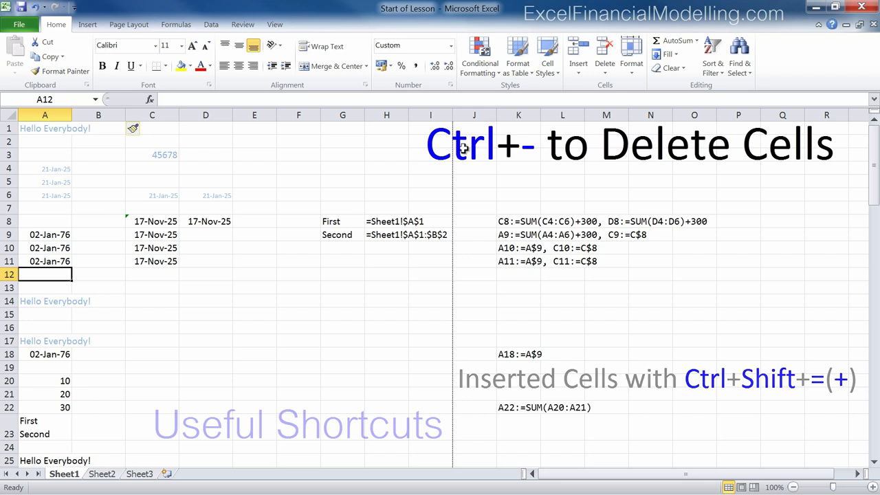
key(ctrl+minus)
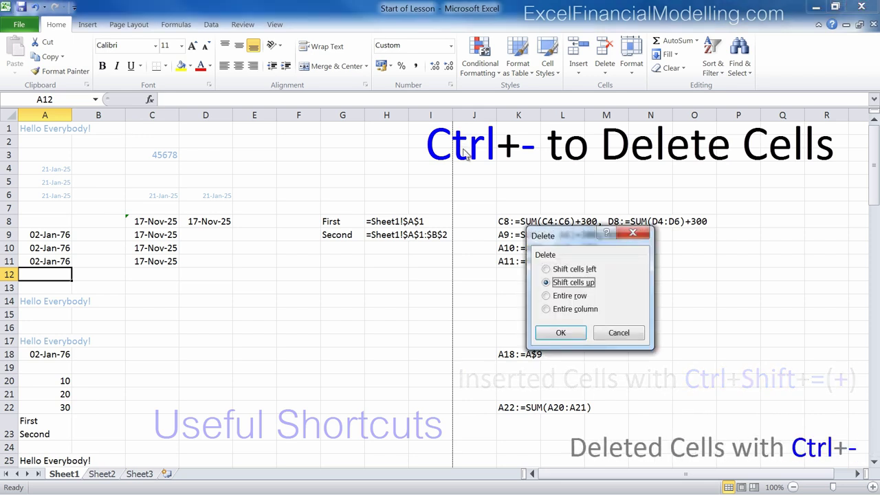
key(Return)
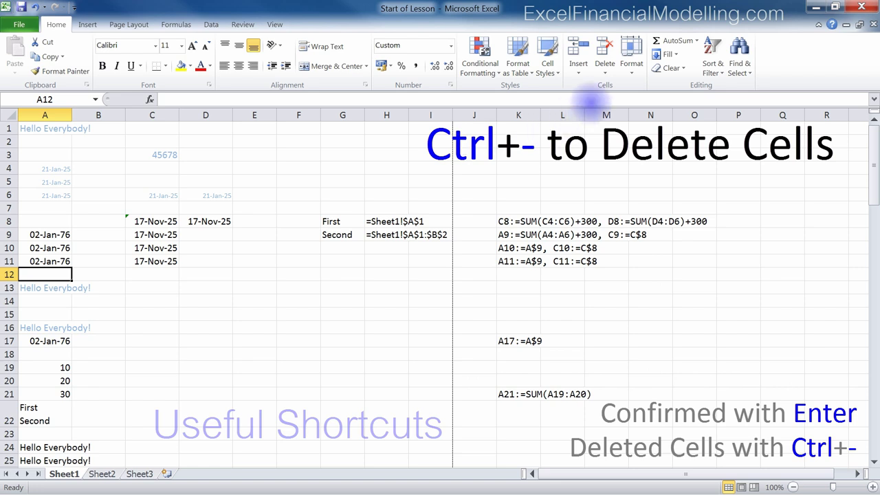
click(605, 72)
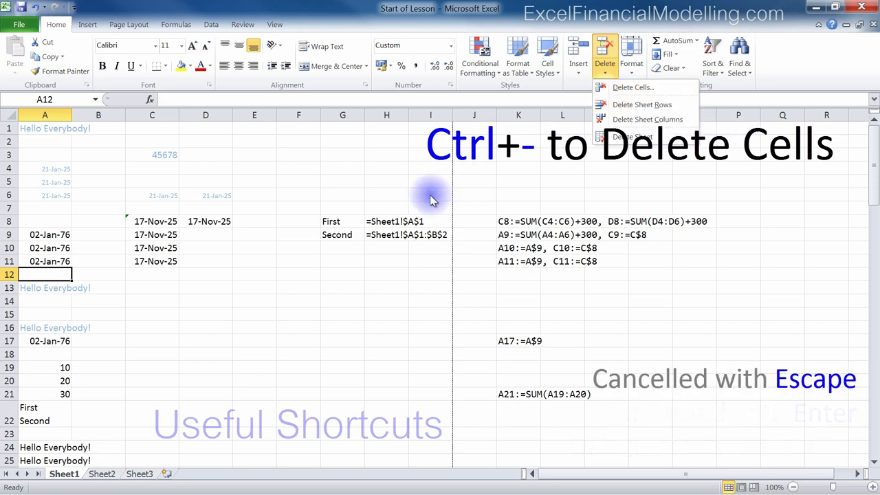
key(Escape)
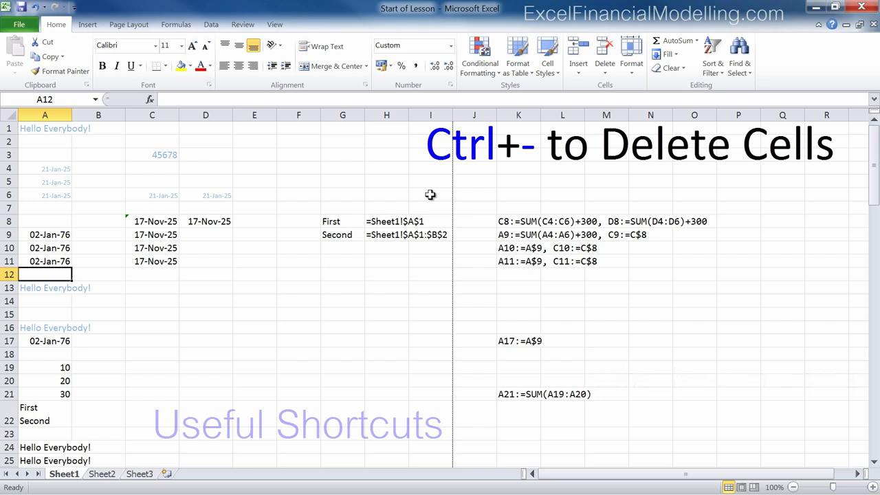
Delete the blank row 12 and the blank column B
key(shift+space)
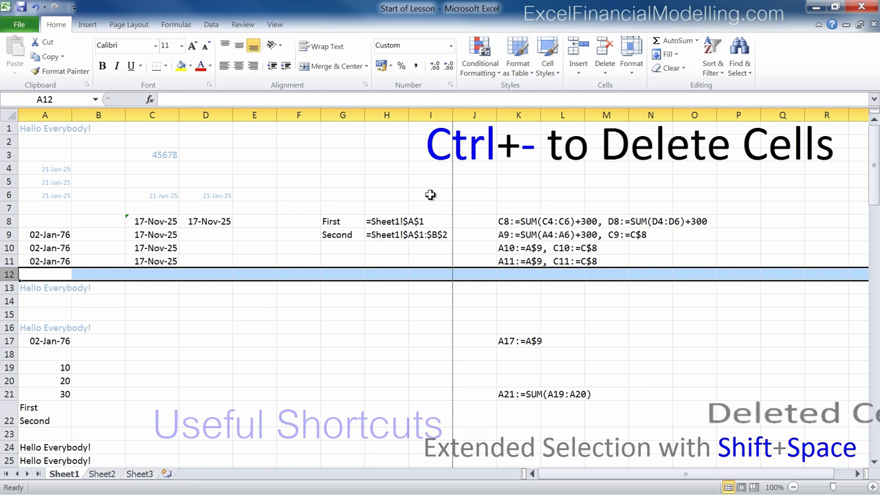
key(ctrl+minus)
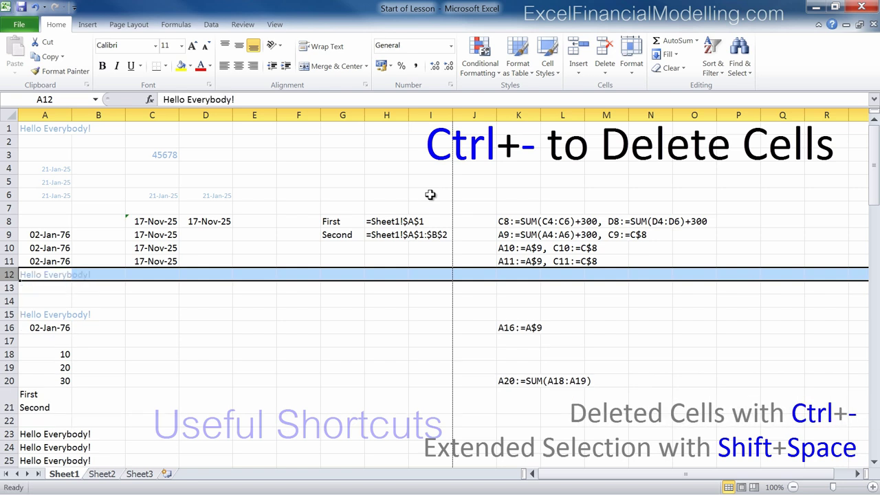
key(Right)
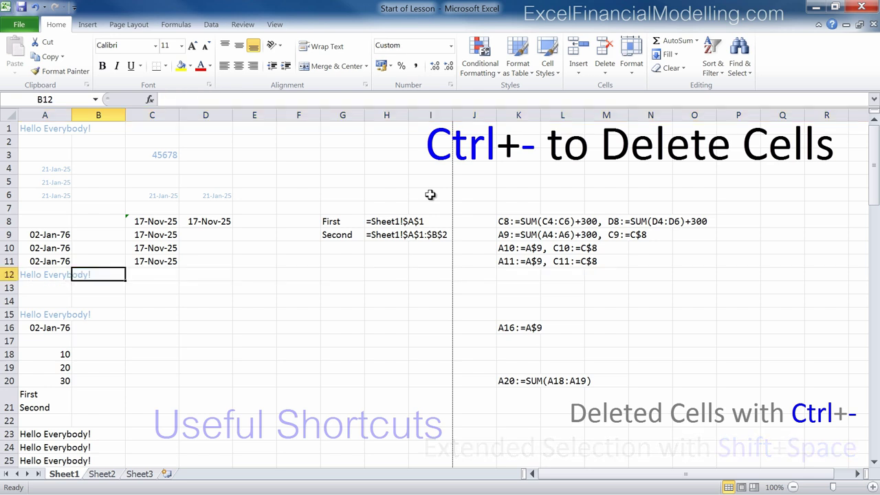
key(ctrl+space)
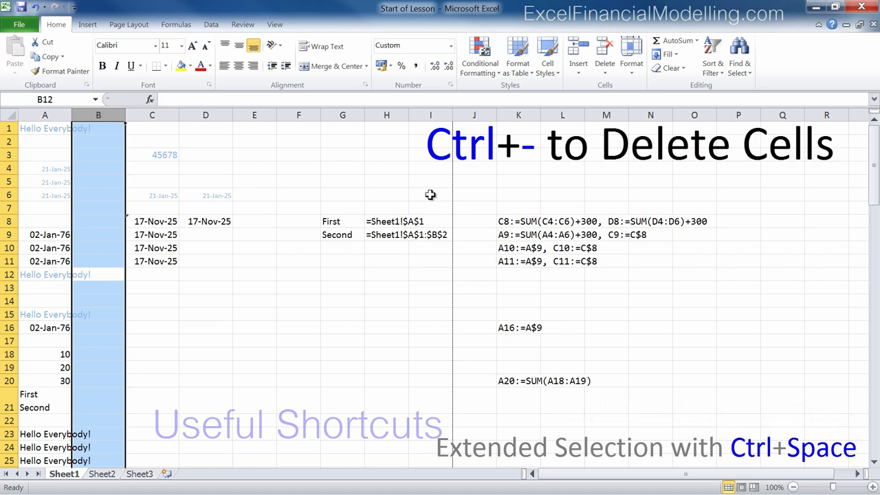
key(ctrl+minus)
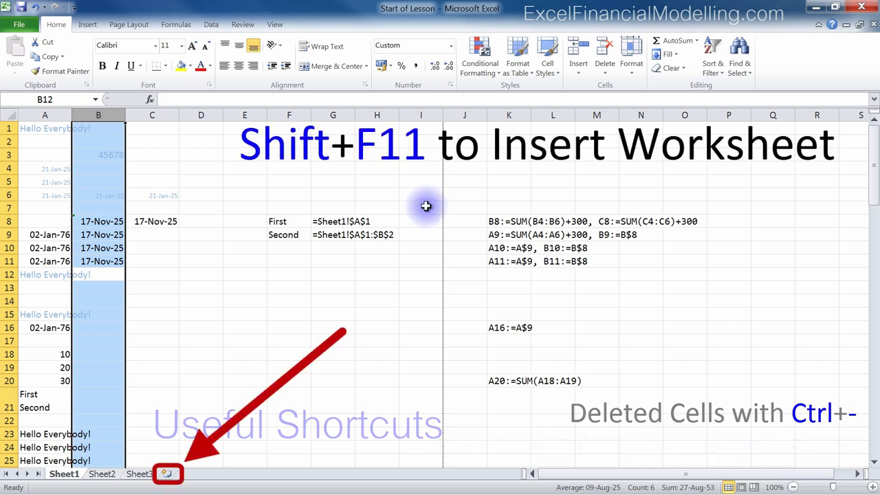
Add two new blank worksheets, one from the Insert Worksheet tab and one with Shift+F11
click(167, 473)
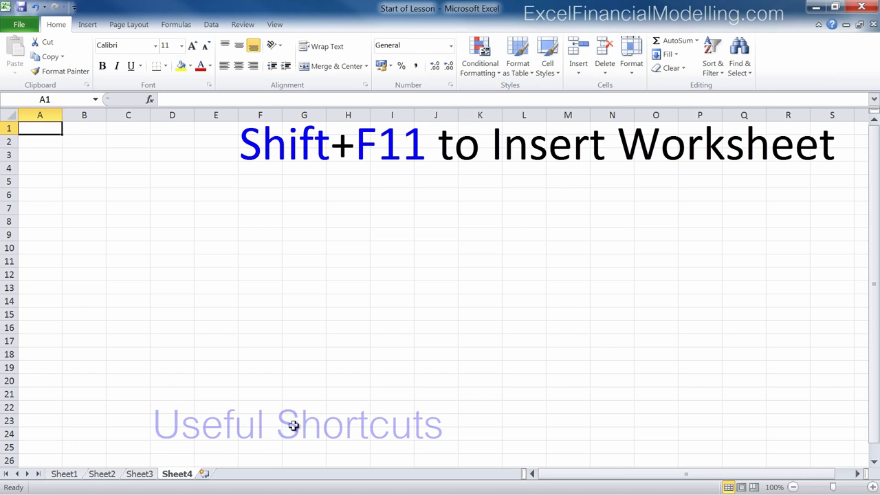
key(shift+F11)
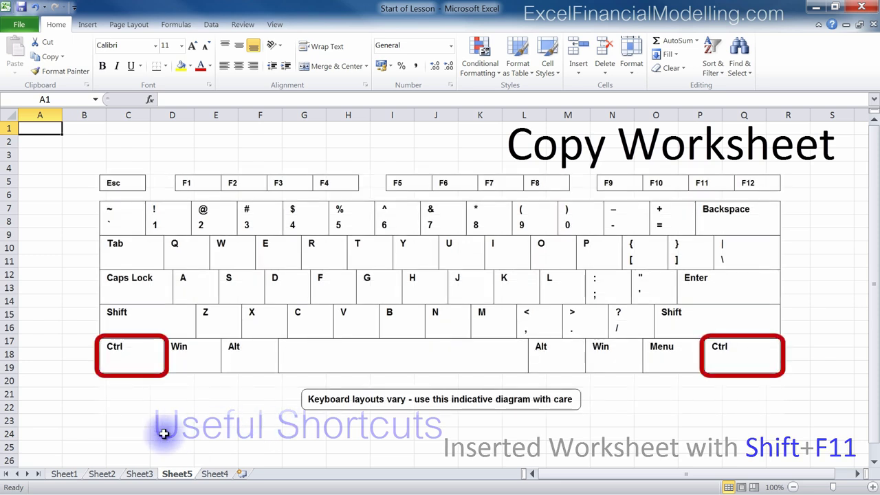
Ctrl-drag the Sheet1 tab past Sheet4 to create Sheet1 (2), then display it
click(69, 474)
drag(71, 475, 172, 470)
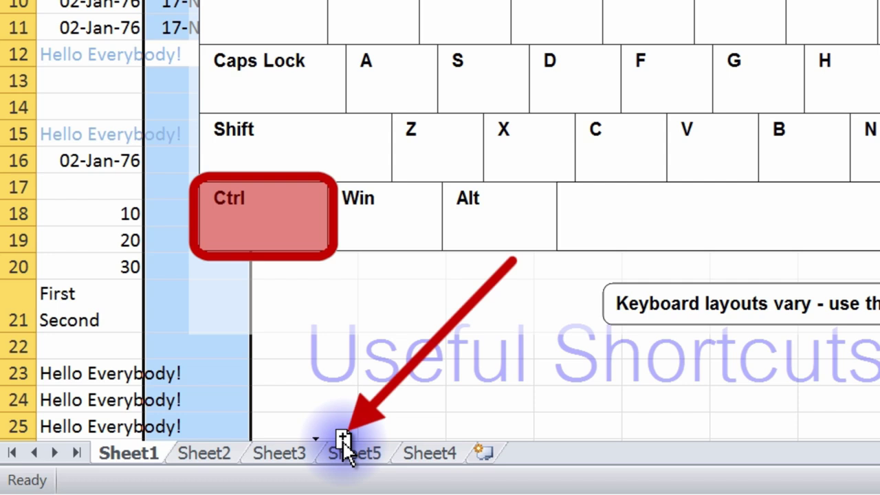
drag(342, 440, 342, 440)
key(ctrl)
key(ctrl)
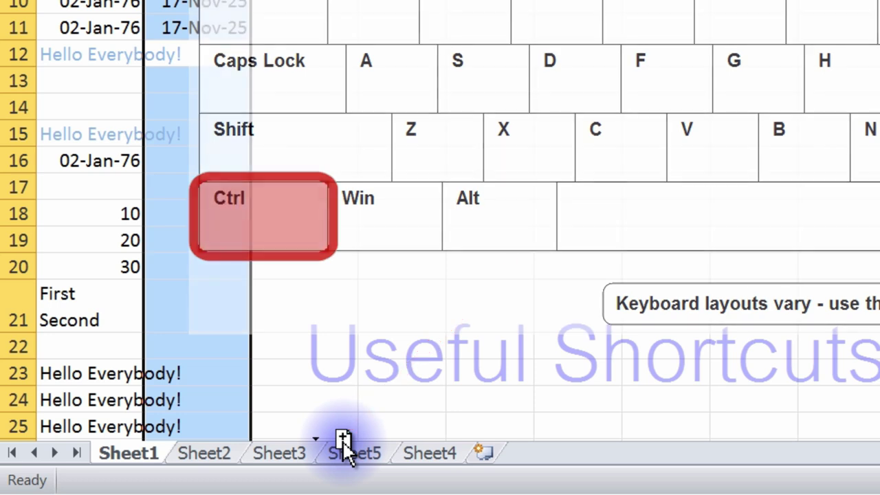
drag(342, 440, 531, 447)
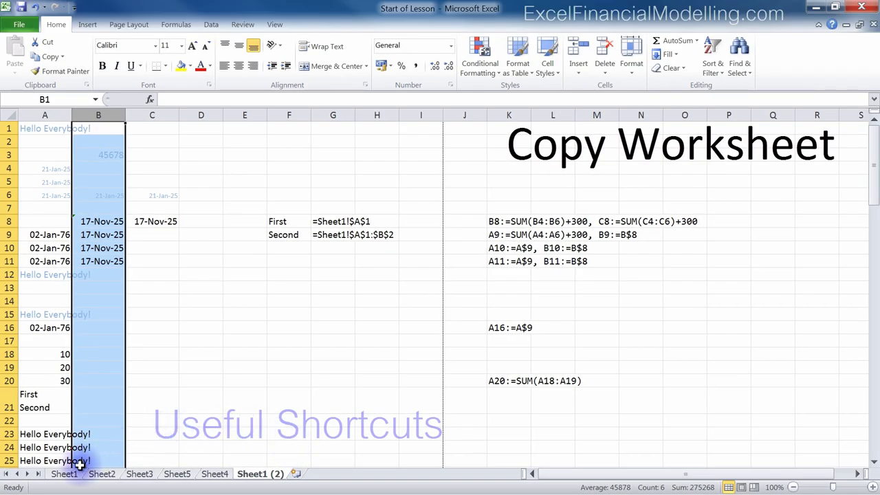
click(64, 473)
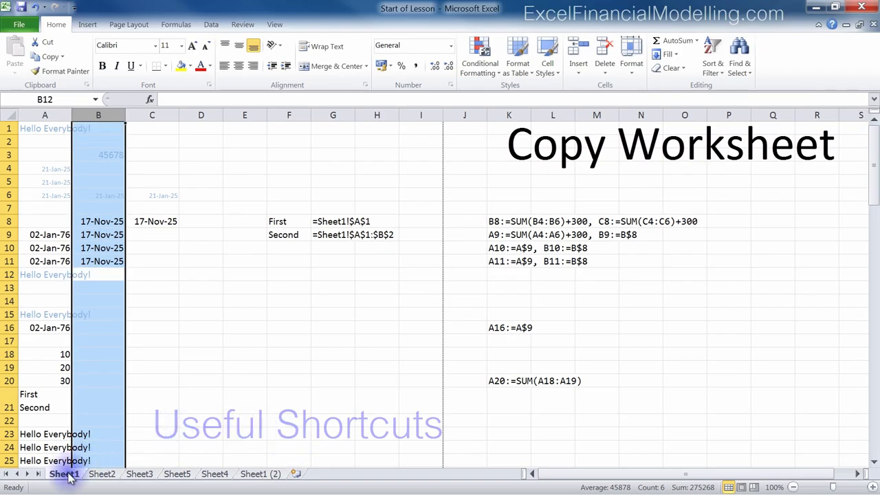
click(268, 473)
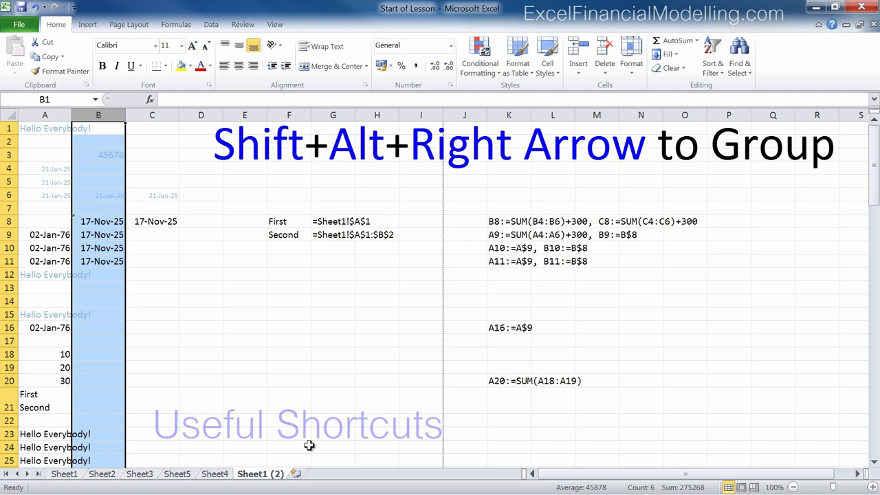
Group row 2 into an outline group, collapsing and expanding it once
key(Down)
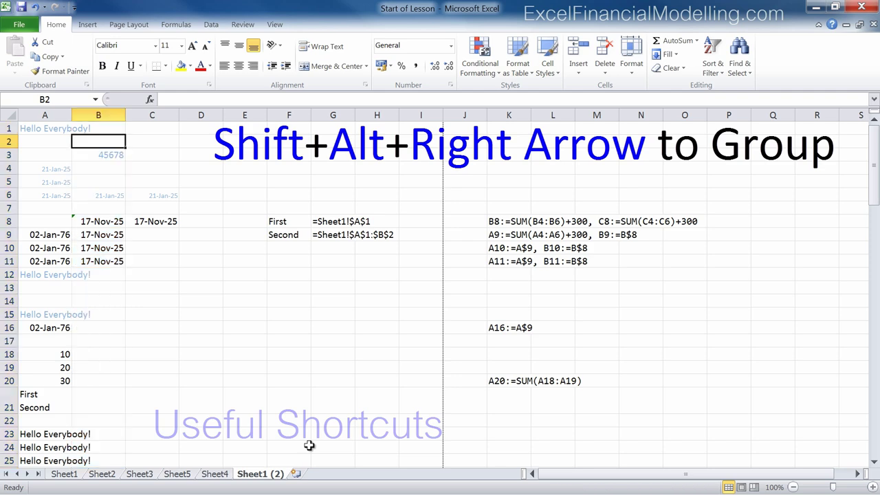
key(shift+alt+Right)
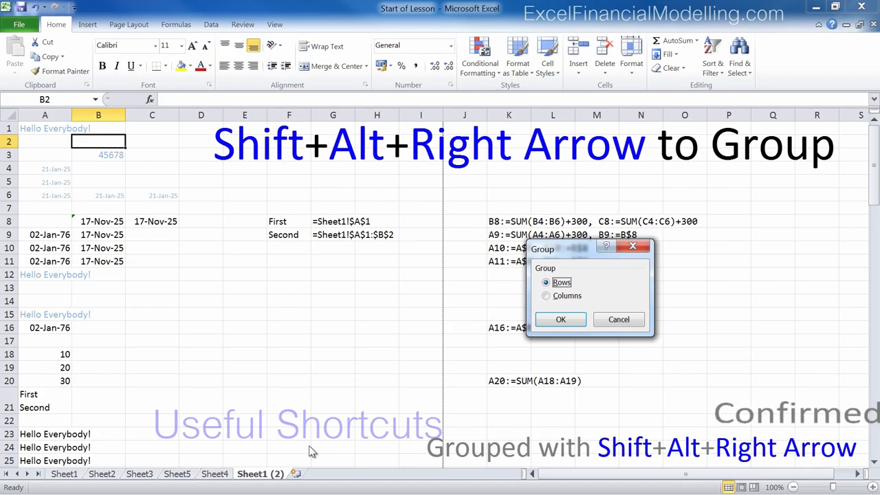
key(Return)
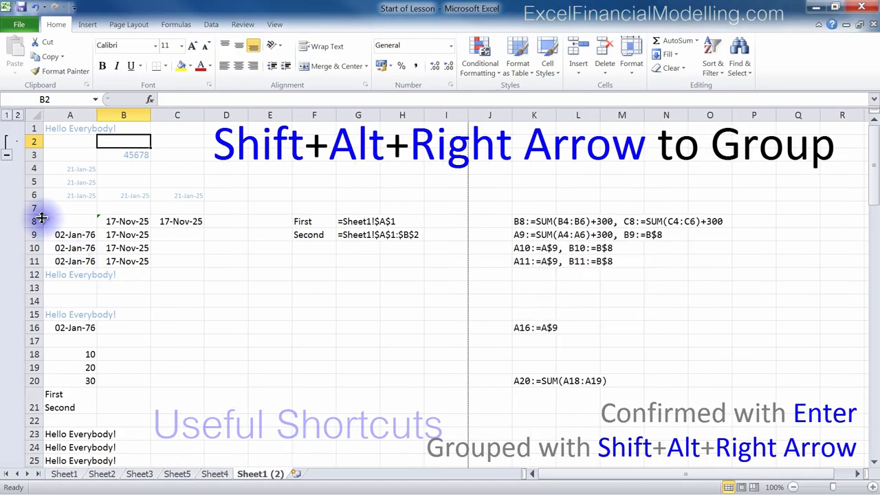
click(6, 156)
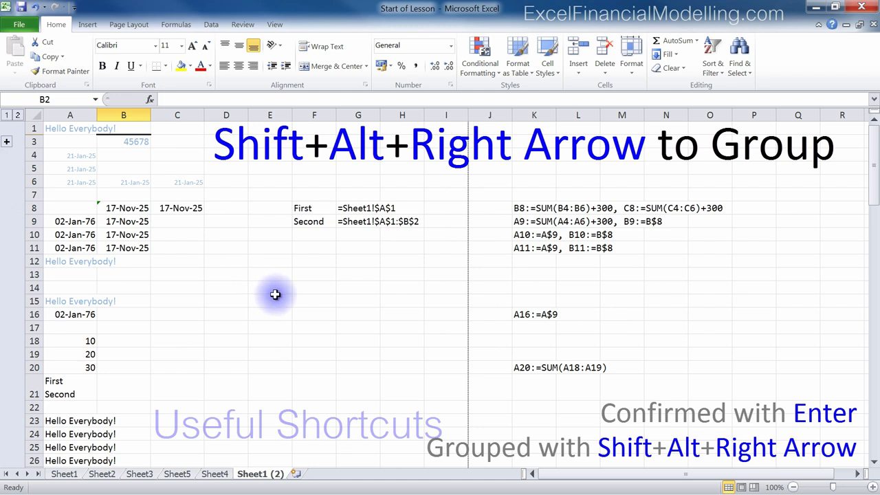
click(6, 142)
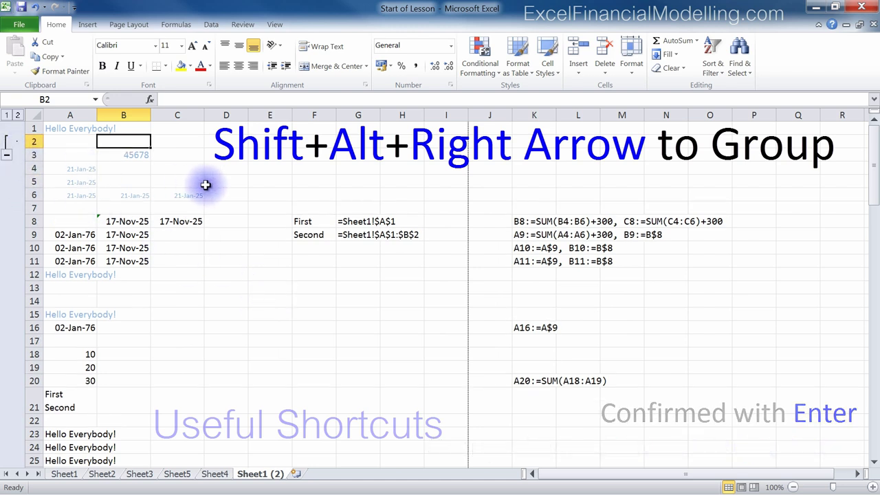
With the Data tab showing, group rows 5–6 and then column C
click(211, 25)
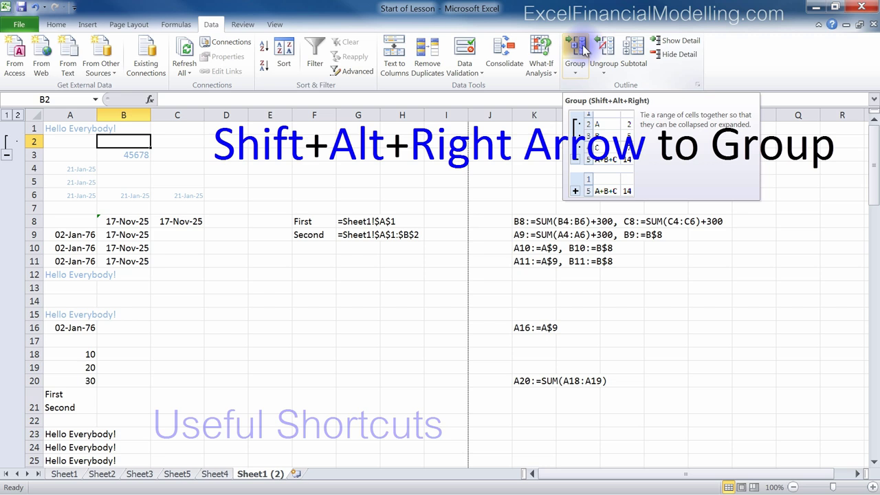
key(Down)
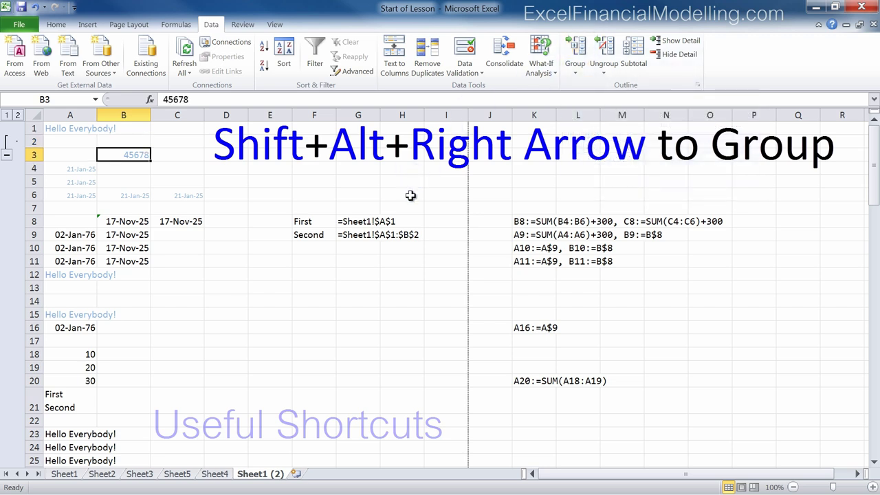
key(Down)
key(Down)
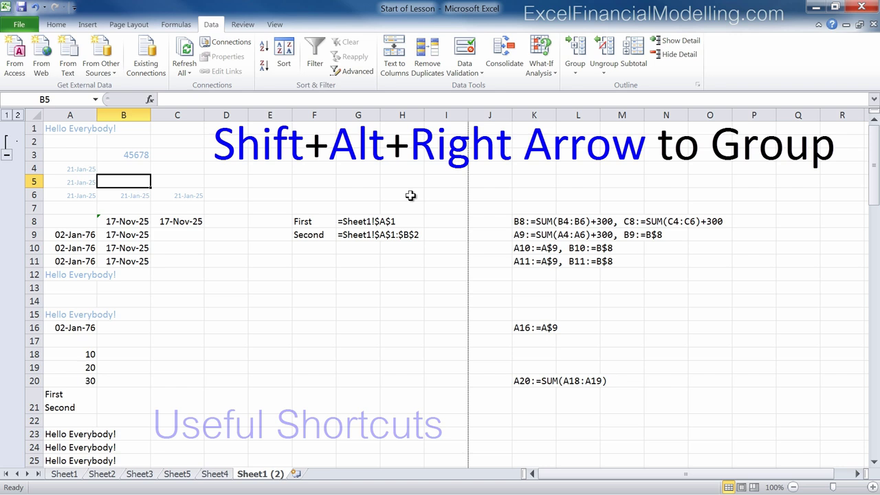
key(shift+space)
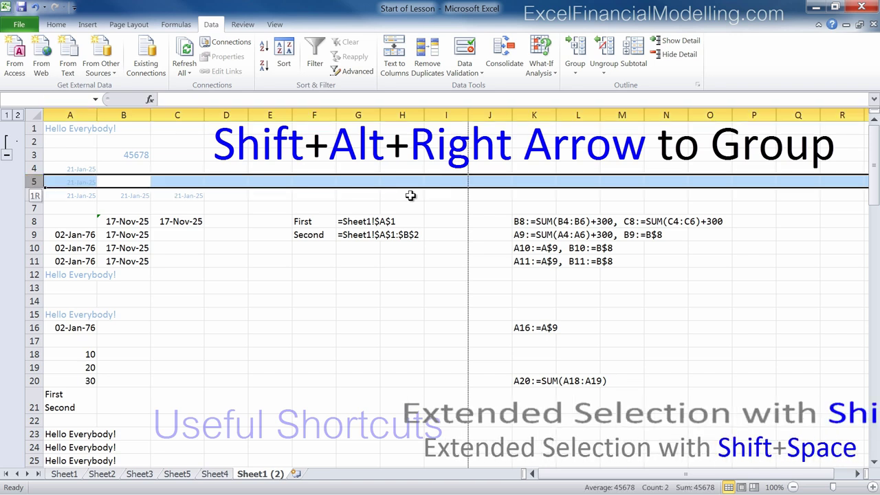
key(shift+Down)
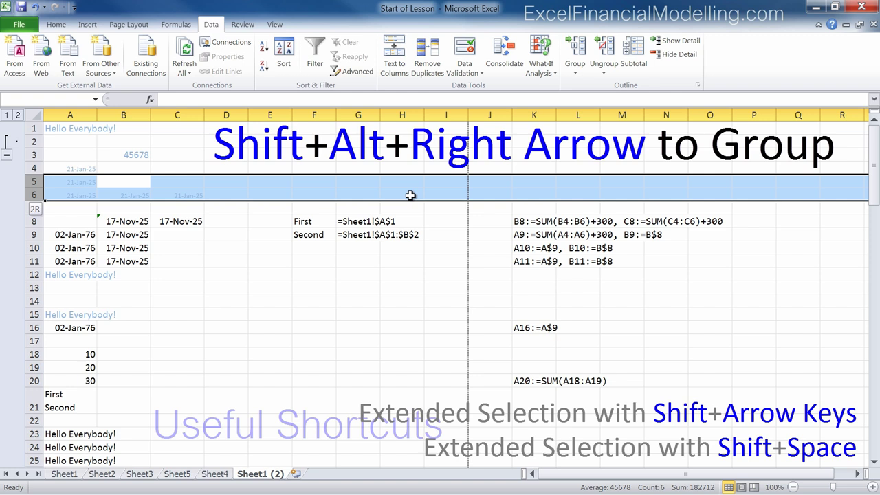
key(shift+alt+Right)
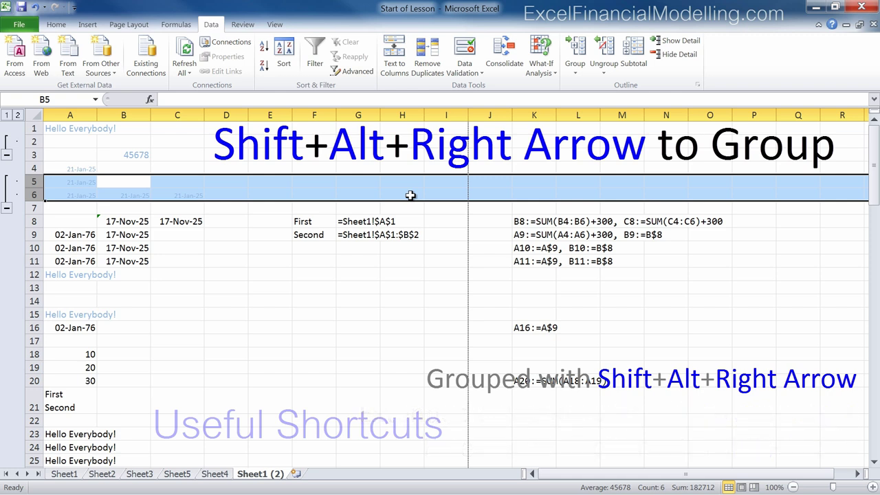
key(Right)
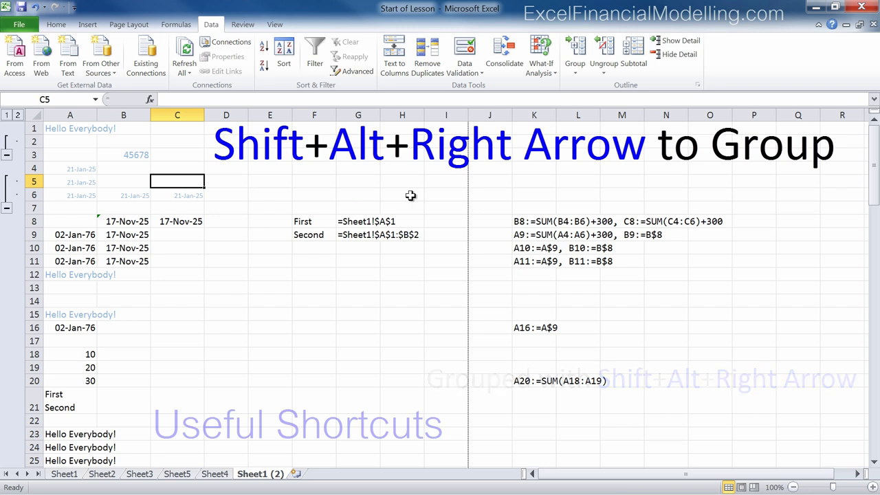
key(ctrl+space)
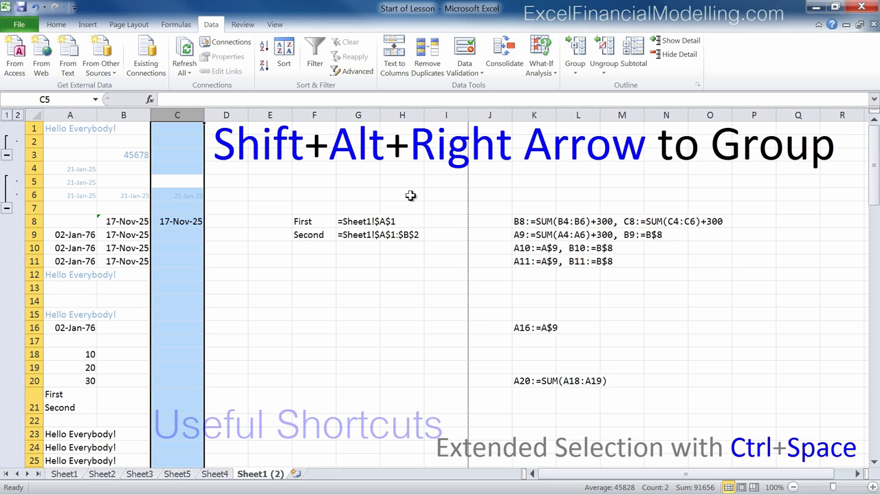
key(shift+alt+Right)
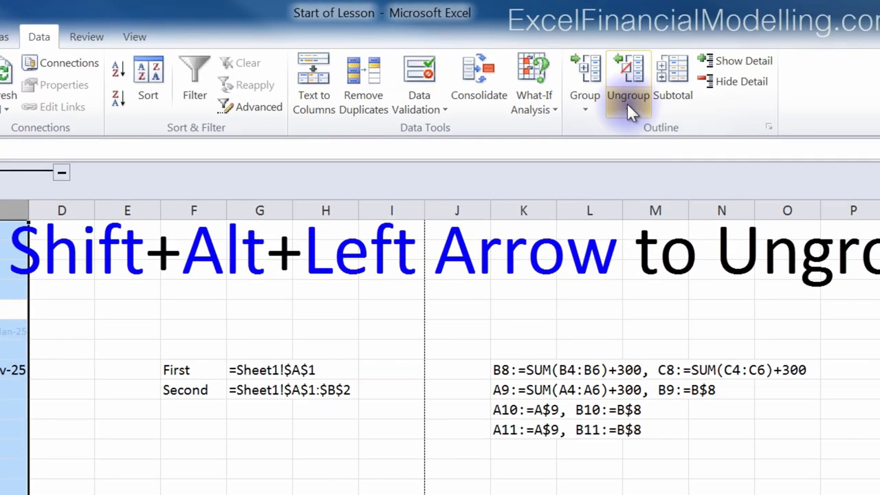
Ungroup the current cell's row group by rows
click(627, 104)
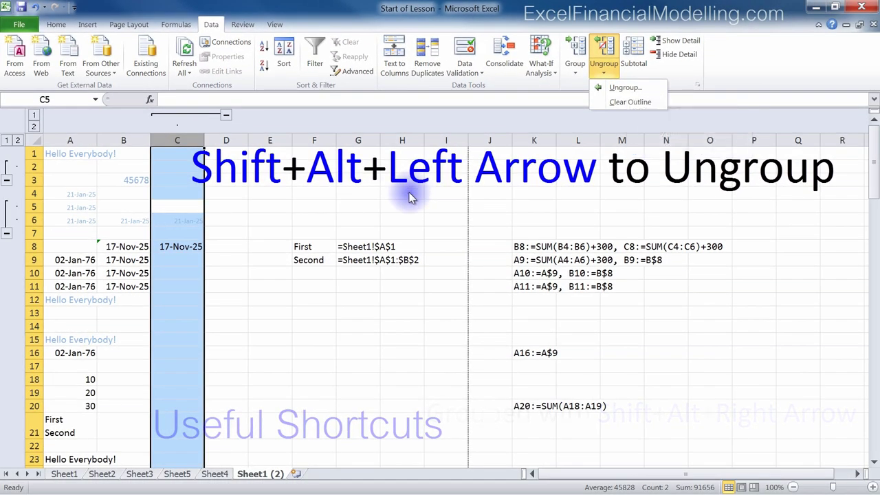
key(Escape)
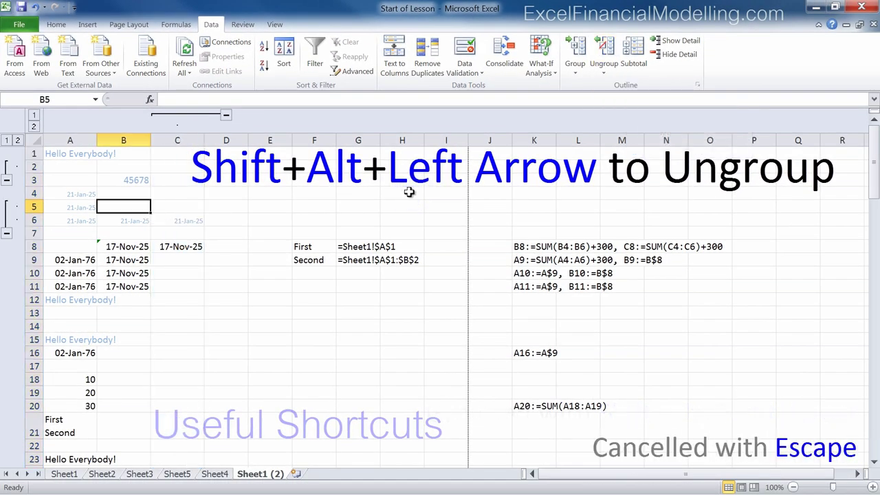
key(shift+alt+Left)
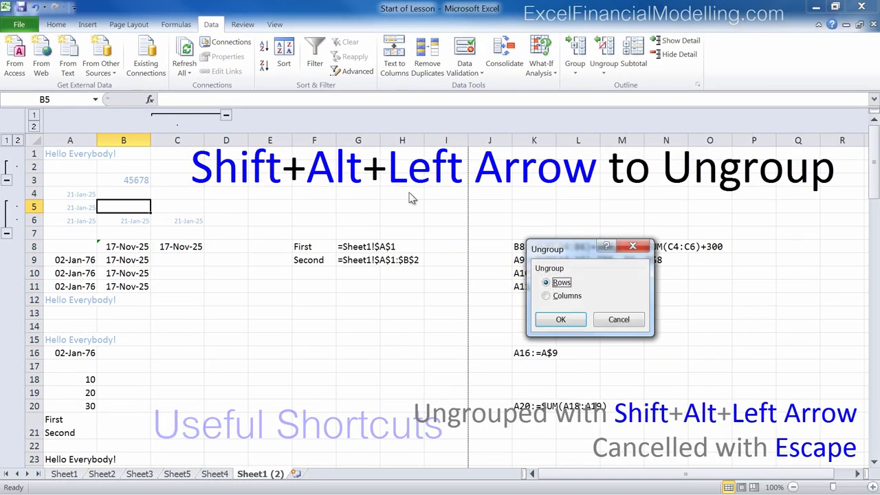
key(Return)
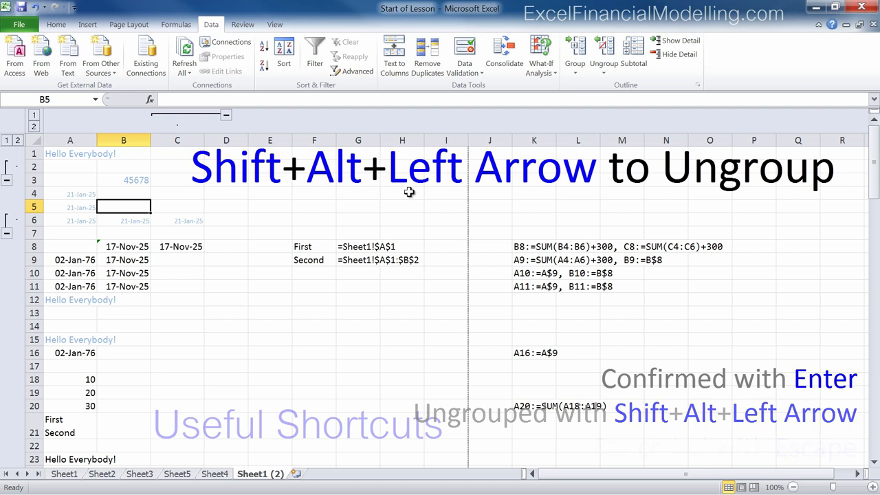
Remove the grouping from rows 2–6 and from column C
key(Down)
key(shift+space)
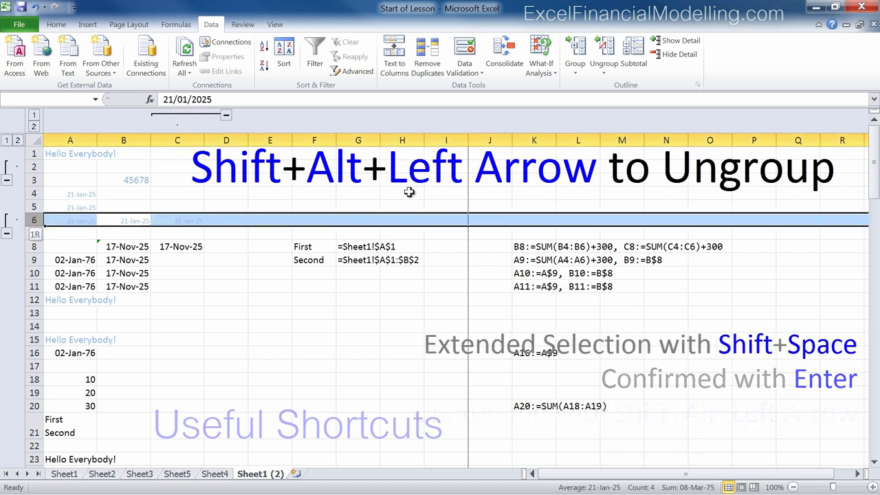
key(shift+Up)
key(shift+Up)
key(shift+Up)
key(shift+Up)
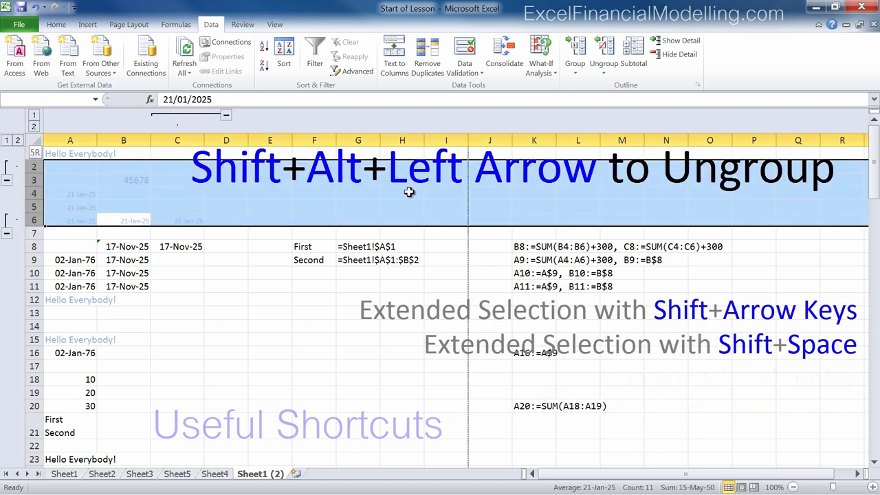
key(shift+alt+Left)
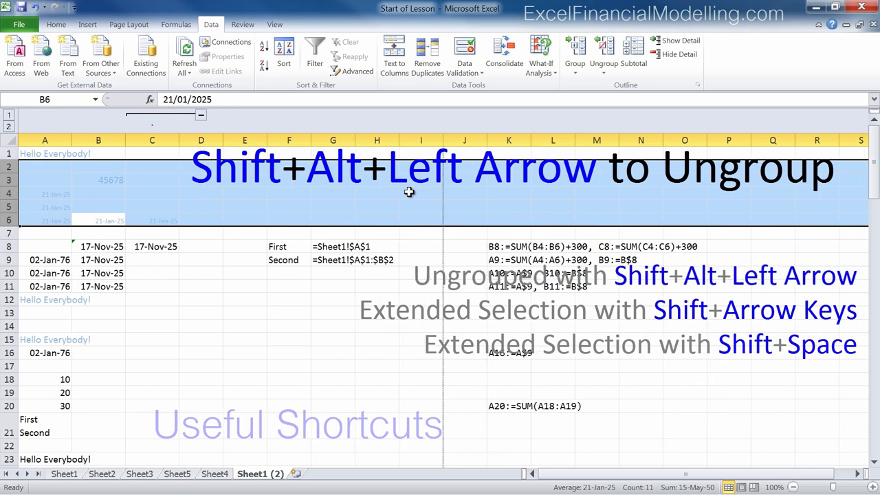
key(Right)
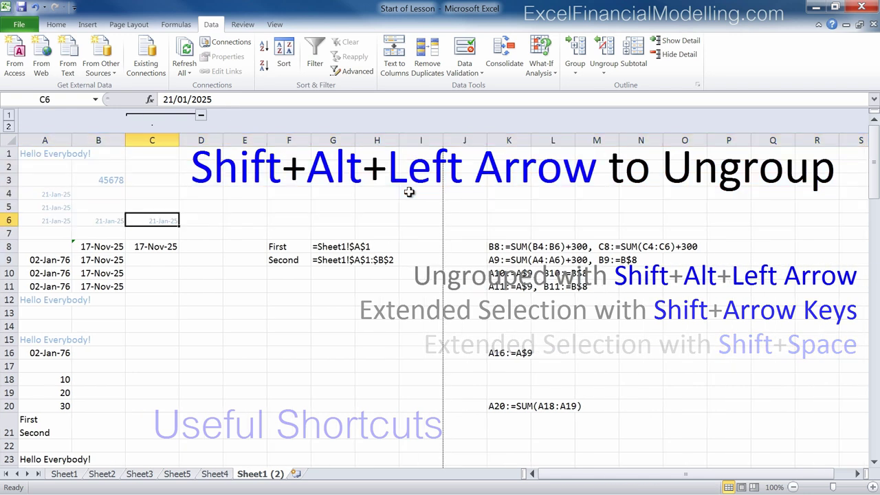
key(ctrl+space)
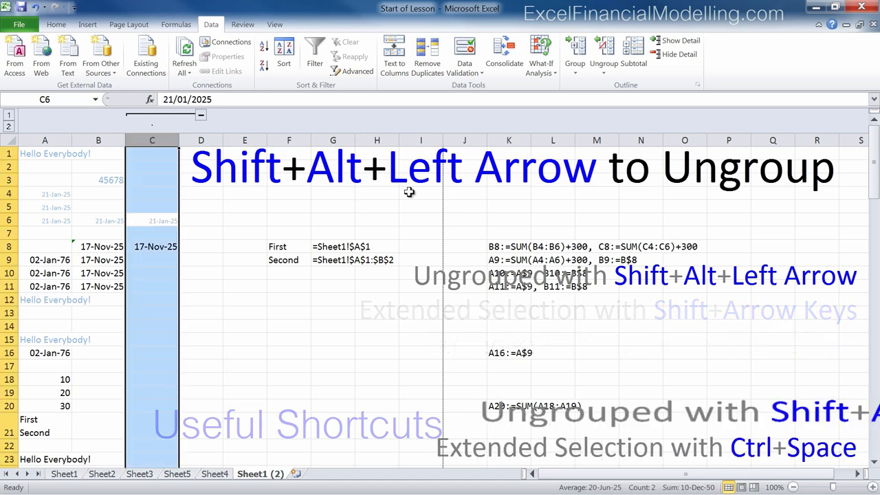
key(shift+alt+Left)
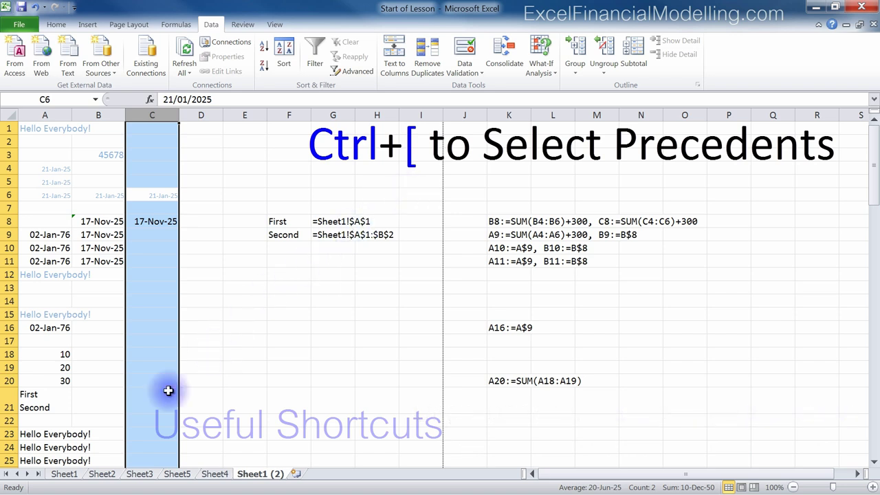
On Sheet2, select E8's precedents, then those of E7 and G5, and open Go To
click(101, 474)
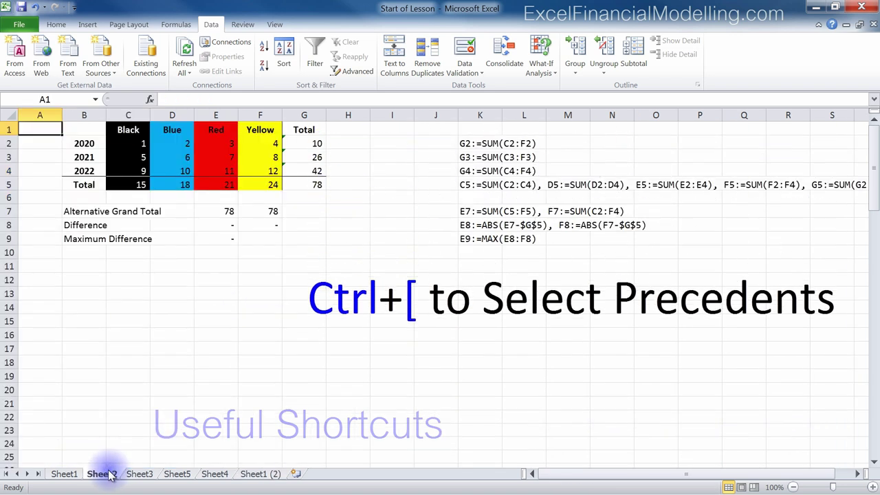
click(226, 225)
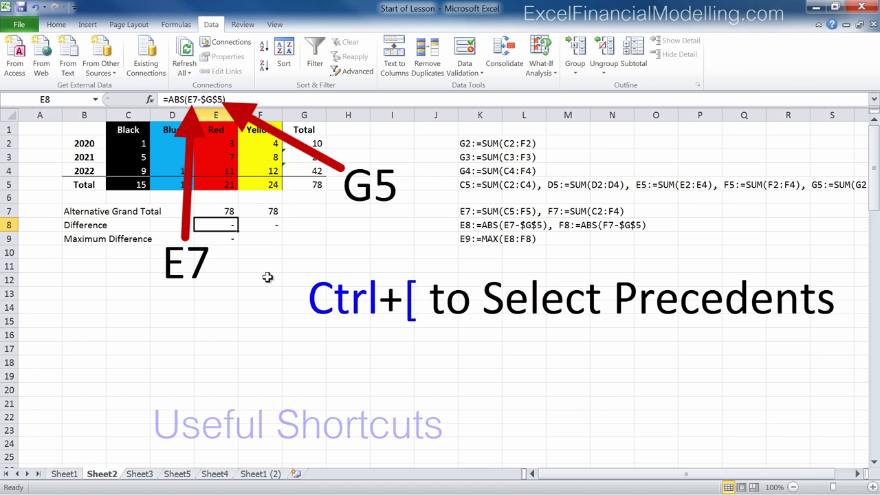
key(ctrl+bracketleft)
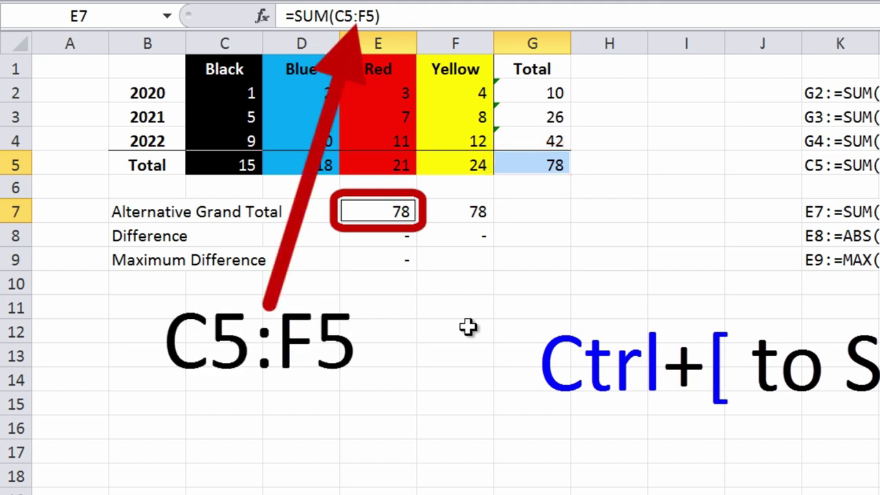
key(Return)
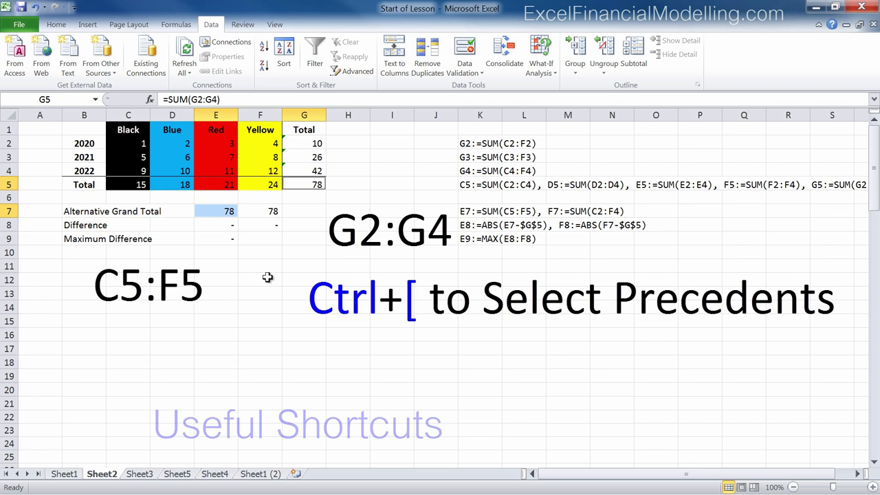
key(ctrl+bracketleft)
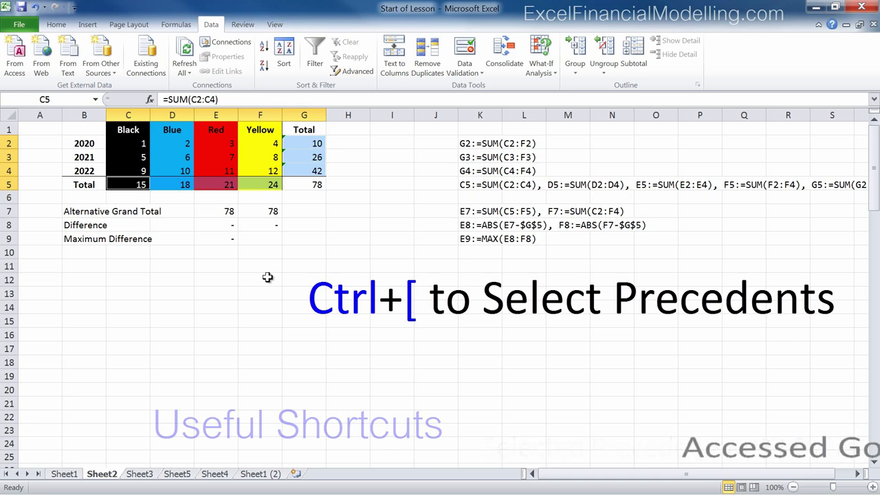
key(F5)
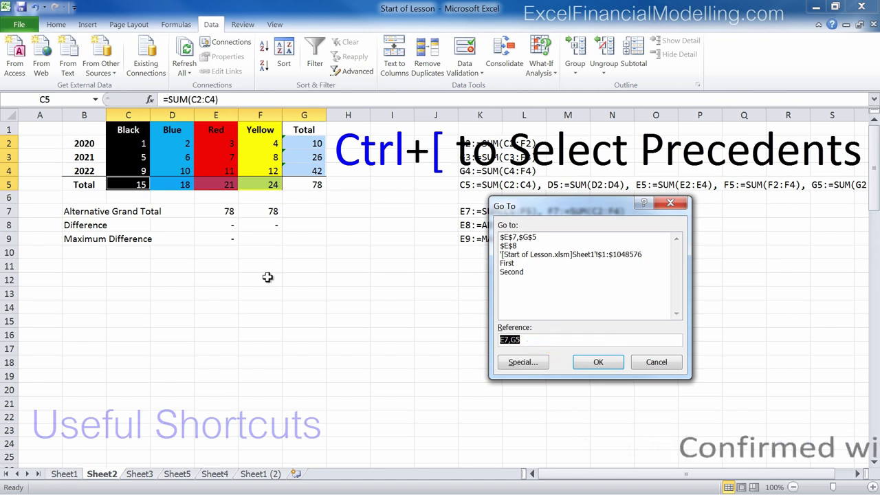
Select the cells G4's total draws from with Ctrl+[, then jump back to G4 via F5
key(Return)
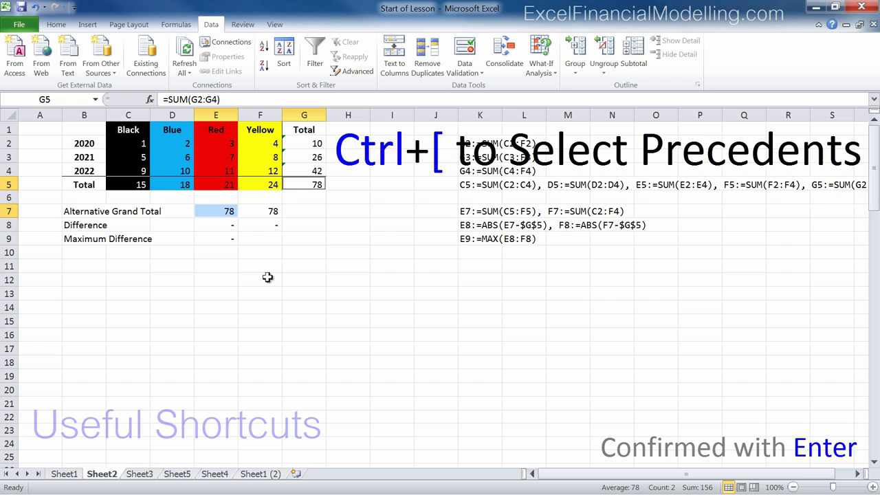
key(Up)
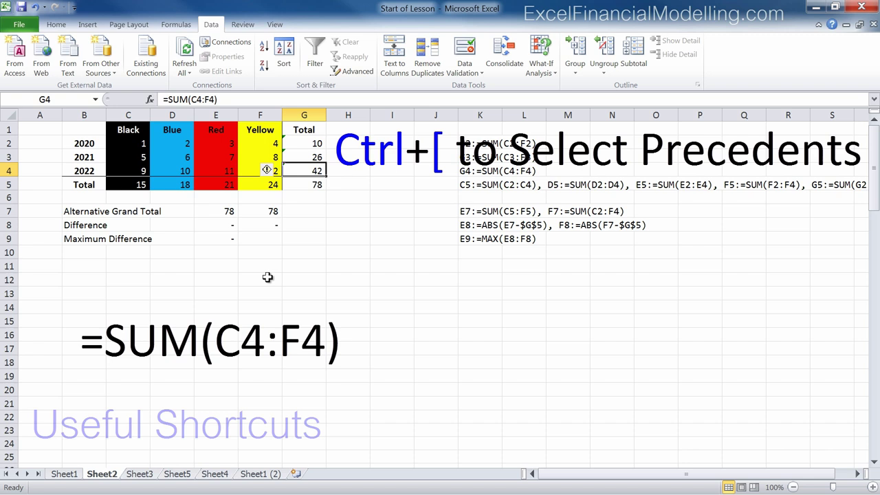
key(ctrl+bracketleft)
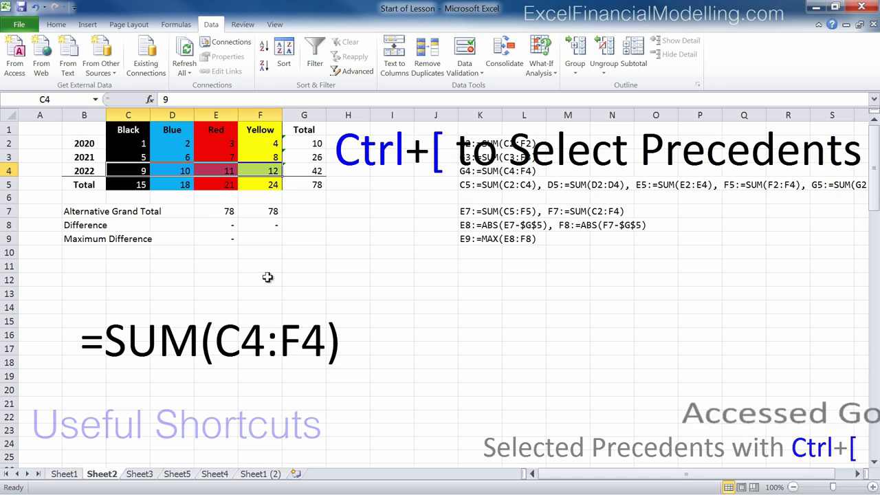
key(F5)
key(Return)
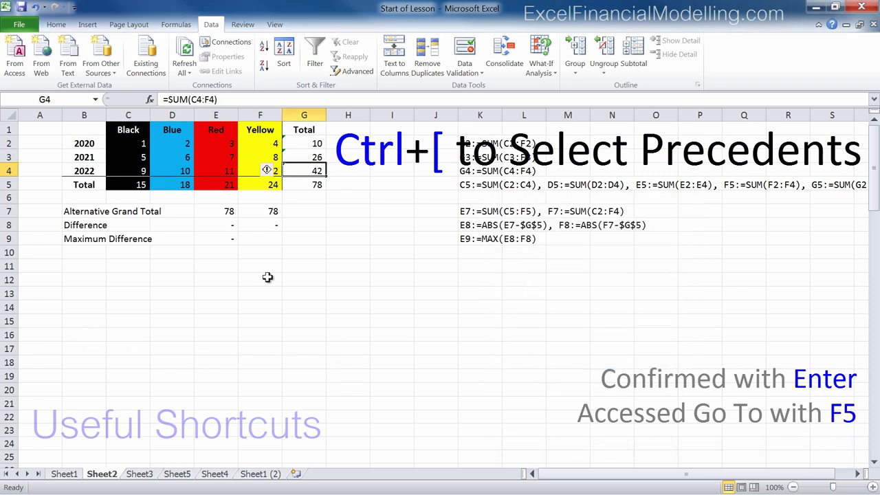
Select the cells feeding grand total G5, then return to G5 through Go To
key(Down)
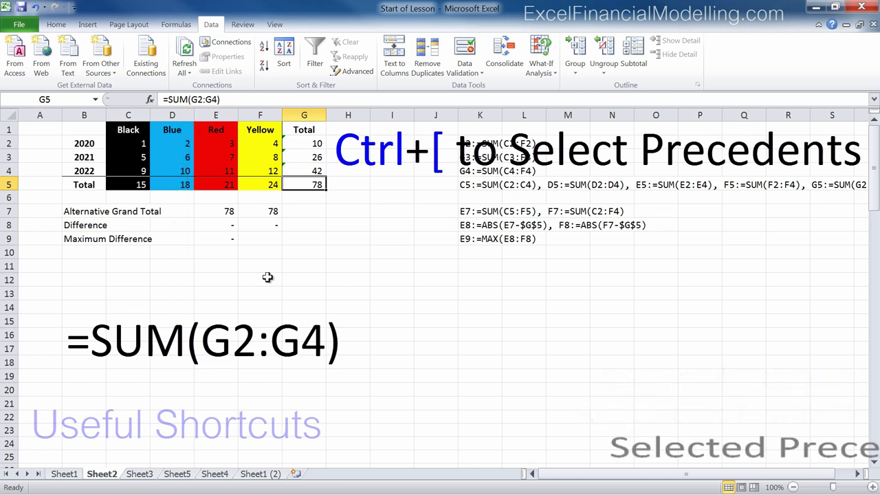
key(ctrl+bracketleft)
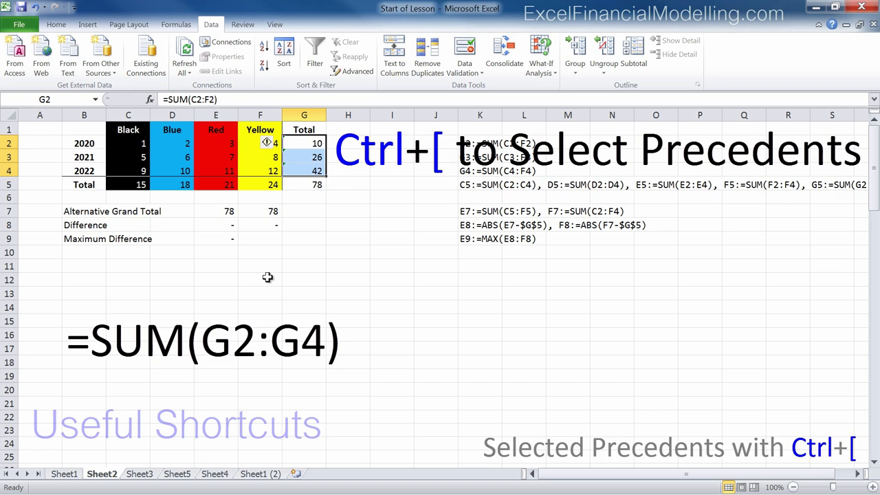
key(F5)
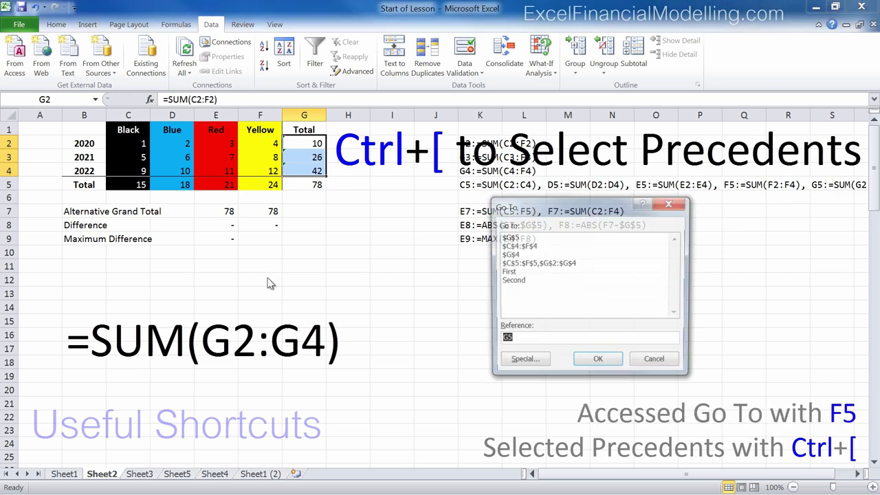
key(Return)
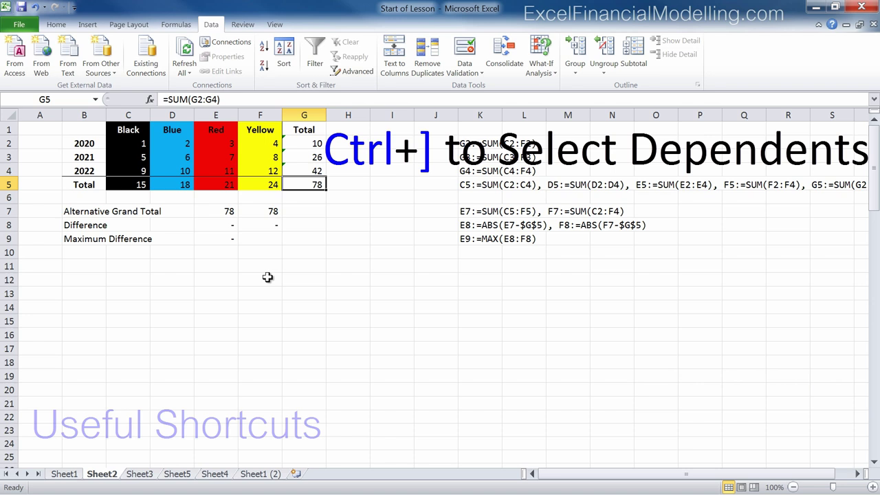
Select the direct dependents, then all dependents, of Red 2021 cell E3, then move to Sheet3
click(216, 159)
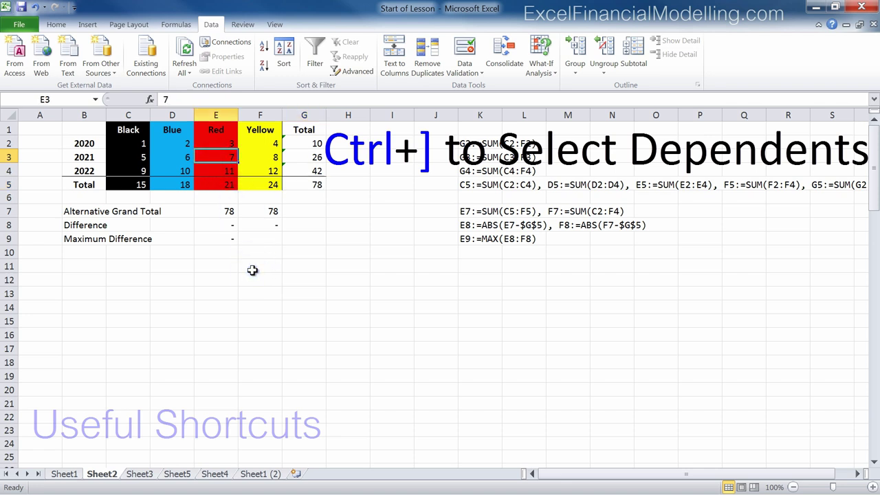
key(ctrl+bracketright)
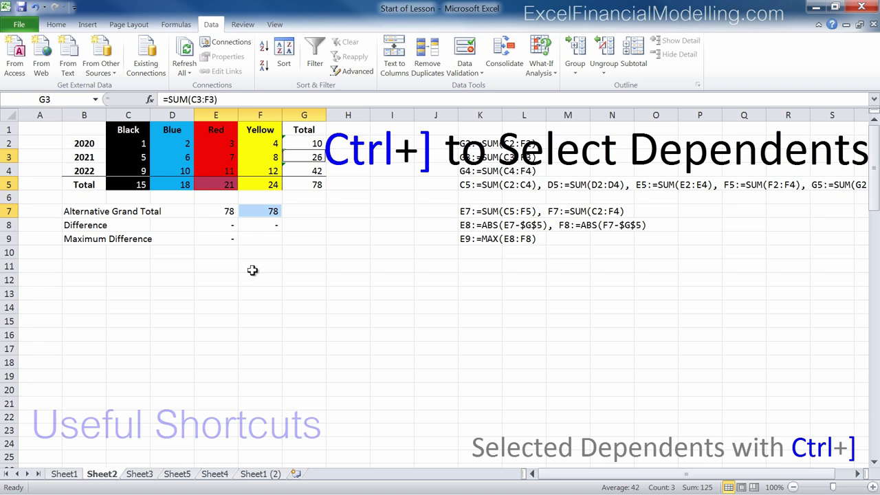
key(ctrl+shift+bracketright)
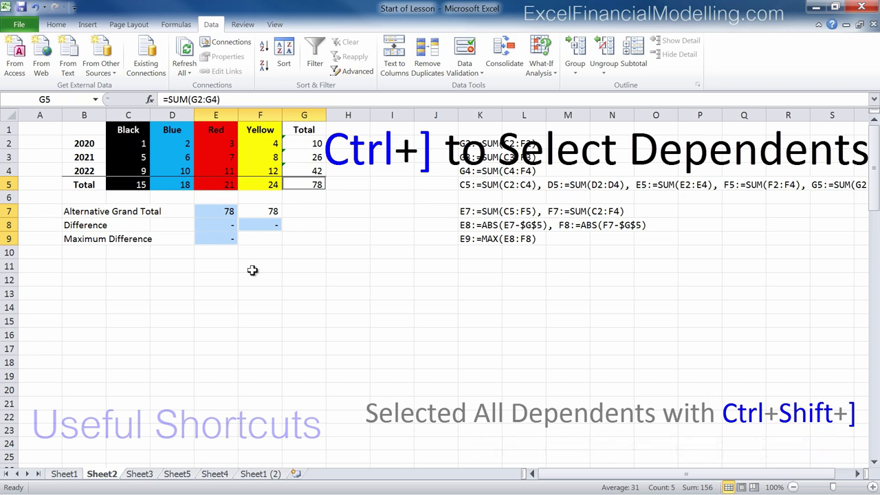
key(ctrl+Page_Down)
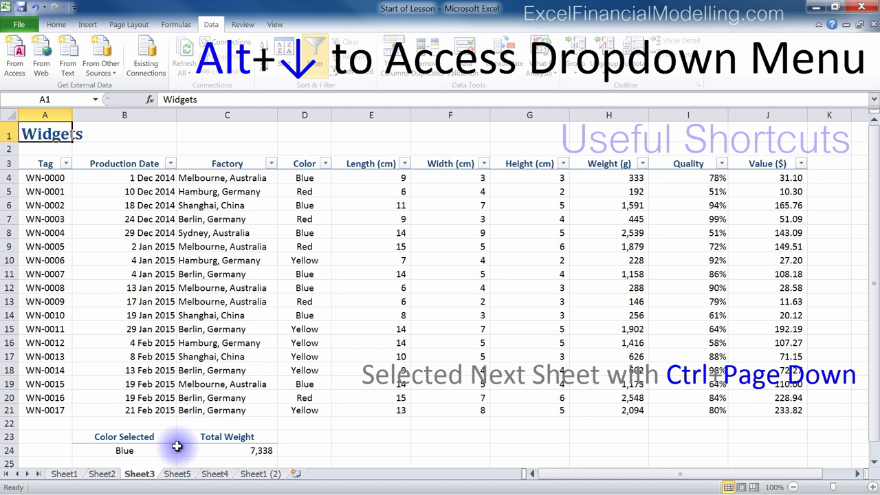
Set Color Selected in B24 to Yellow from its dropdown list
click(148, 450)
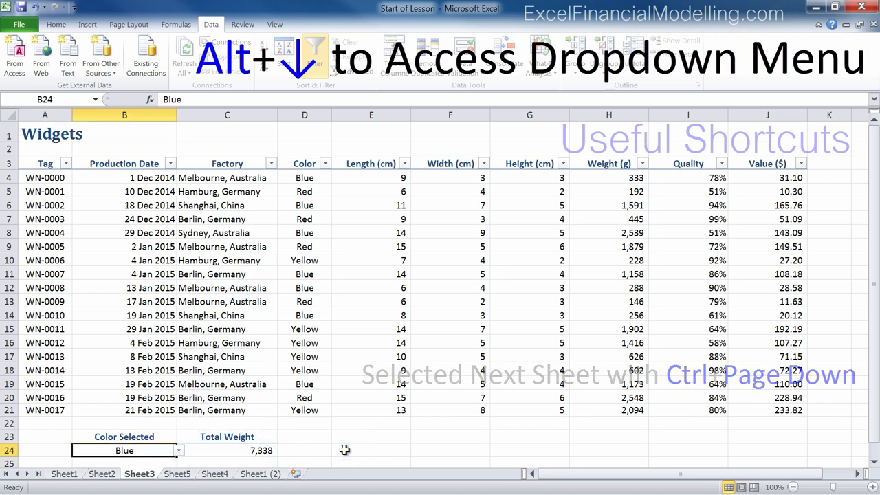
key(alt+Down)
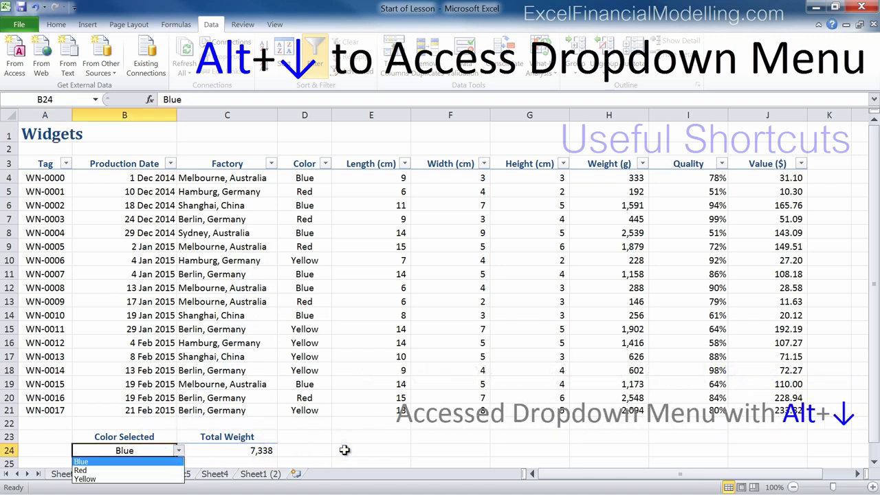
key(Down)
key(Down)
key(Return)
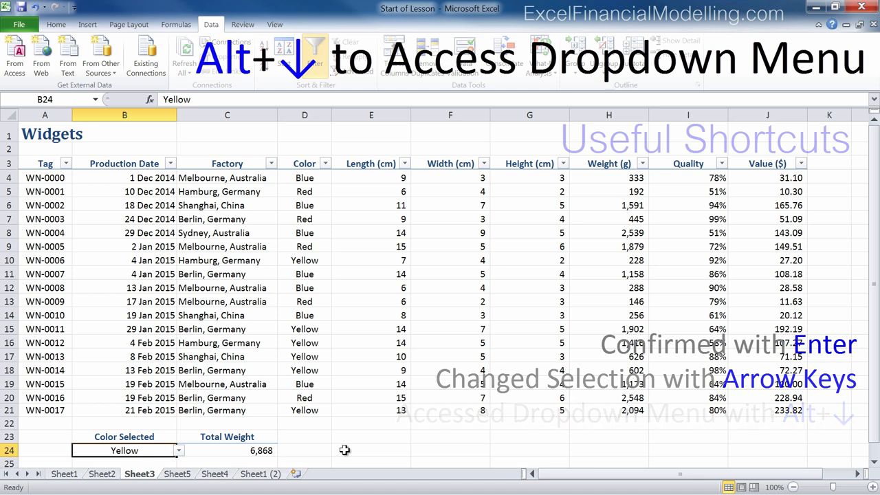
Sort the table by Length (cm) smallest to largest
key(ctrl+Up)
key(ctrl+Up)
key(ctrl+Up)
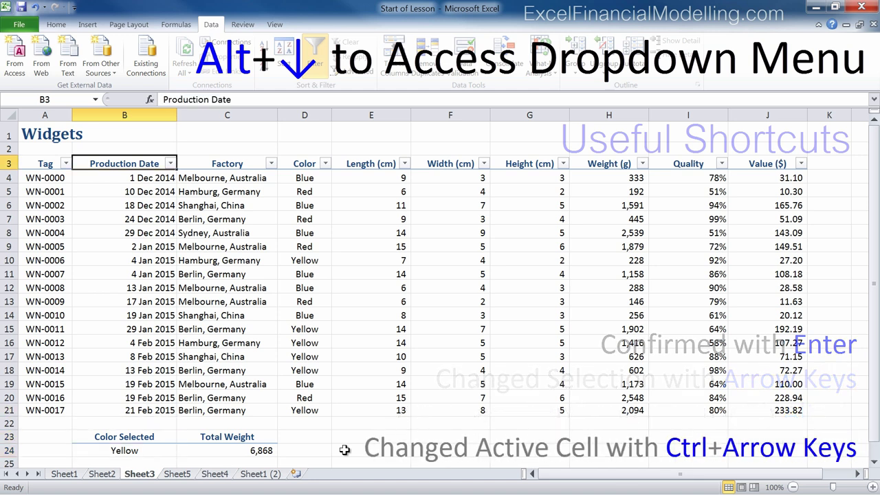
key(Right)
key(Right)
key(Right)
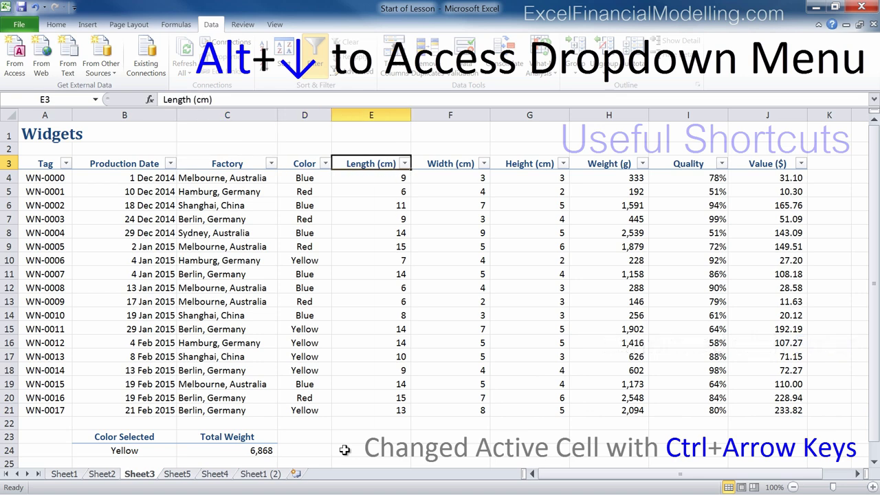
key(alt+Down)
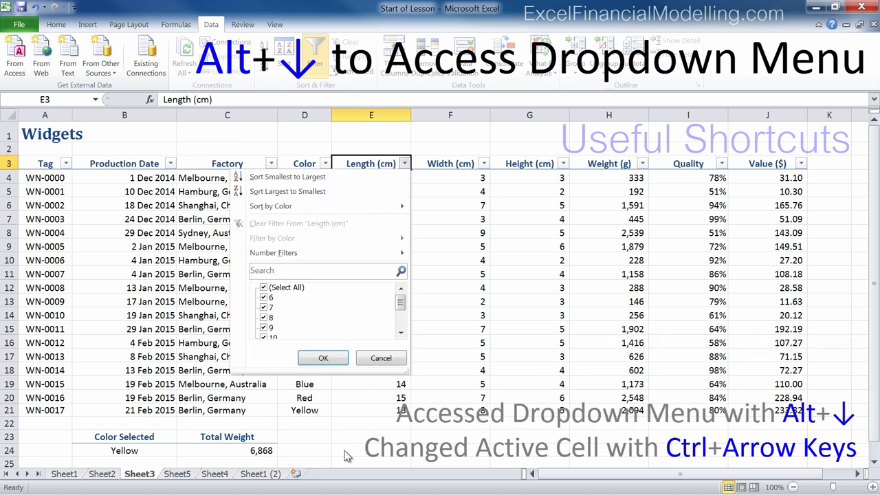
key(Down)
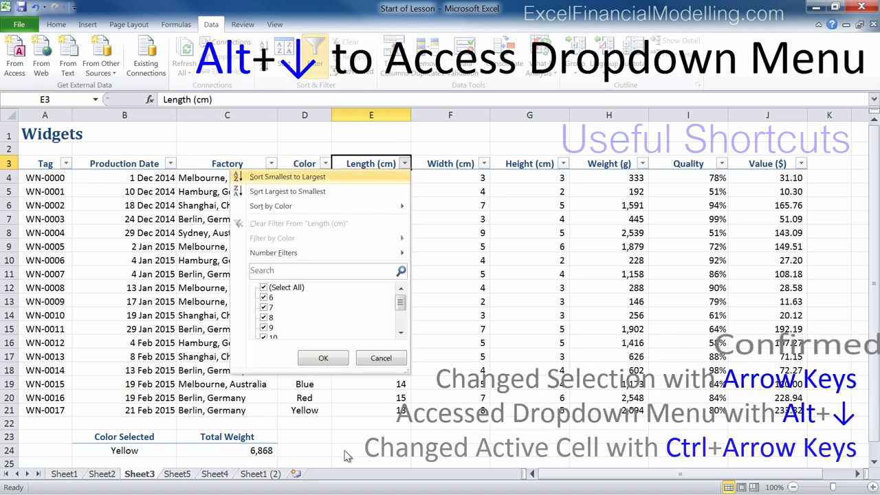
key(Return)
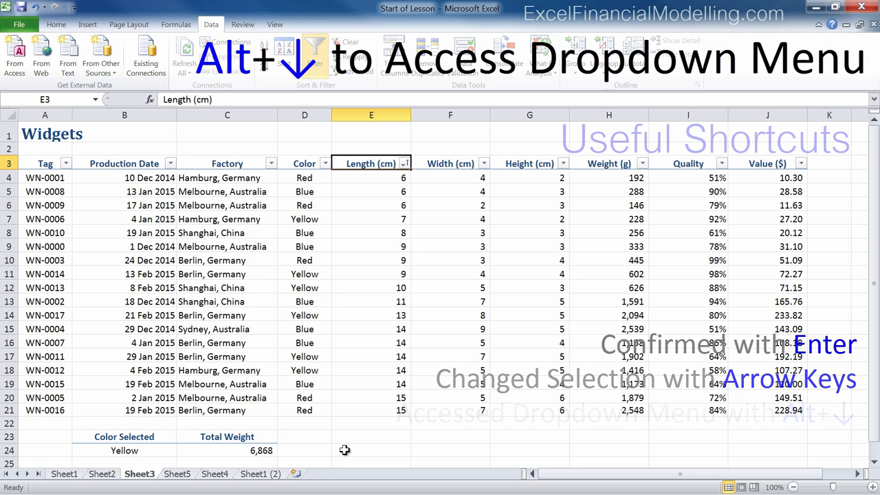
Change the factory in C5 to Sydney, Australia
key(Down)
key(Down)
key(Left)
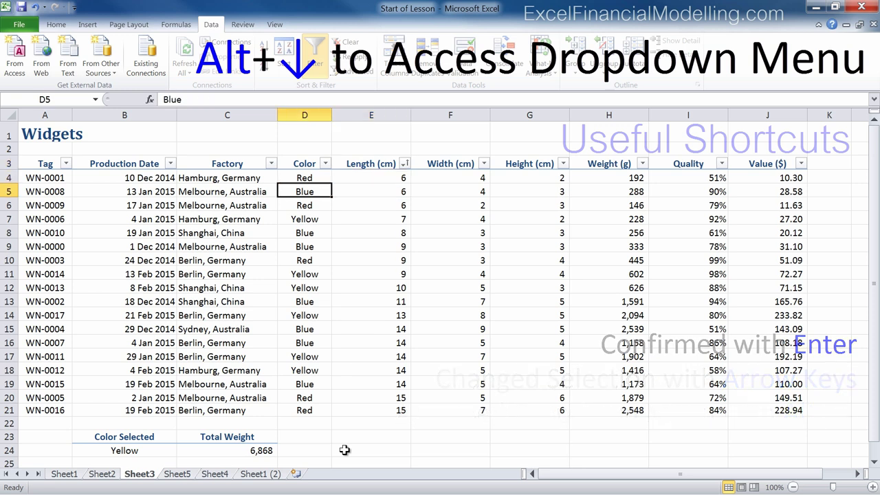
key(Left)
key(alt+Down)
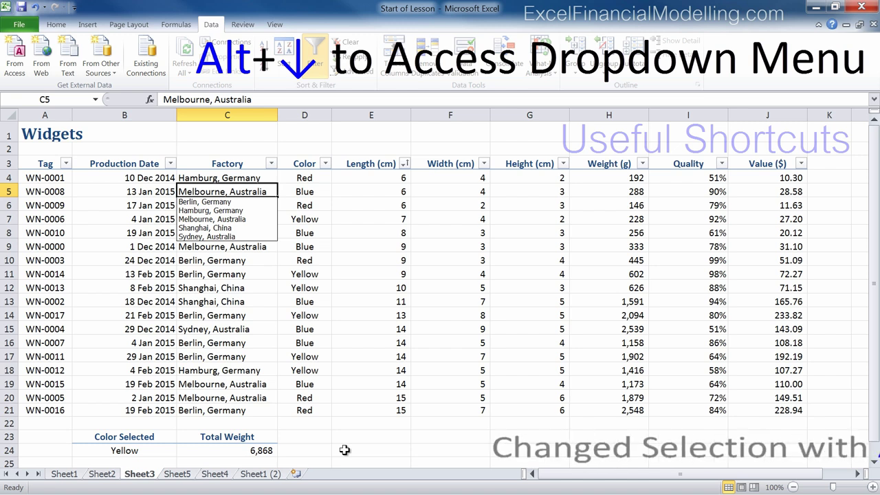
key(Down)
key(Down)
key(Down)
key(Down)
key(Return)
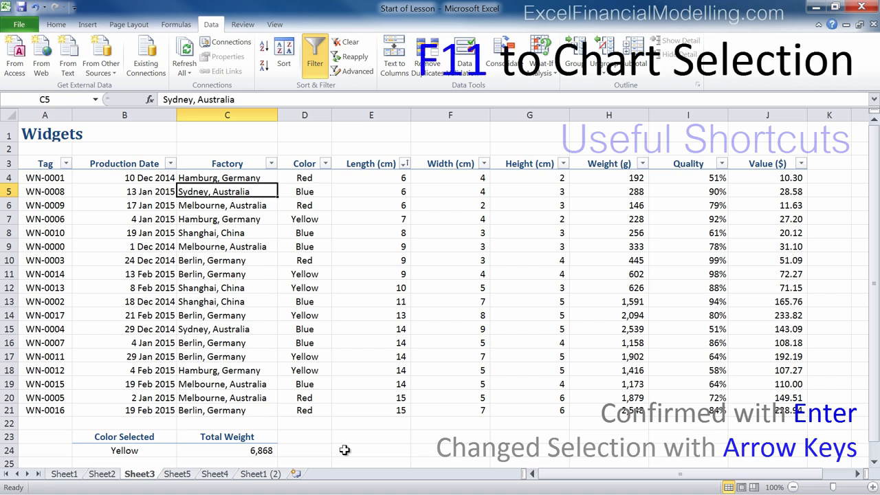
Select the Length (cm) values from E4 downward and chart them on a new sheet
key(Right)
key(Right)
key(Up)
key(ctrl+shift+Down)
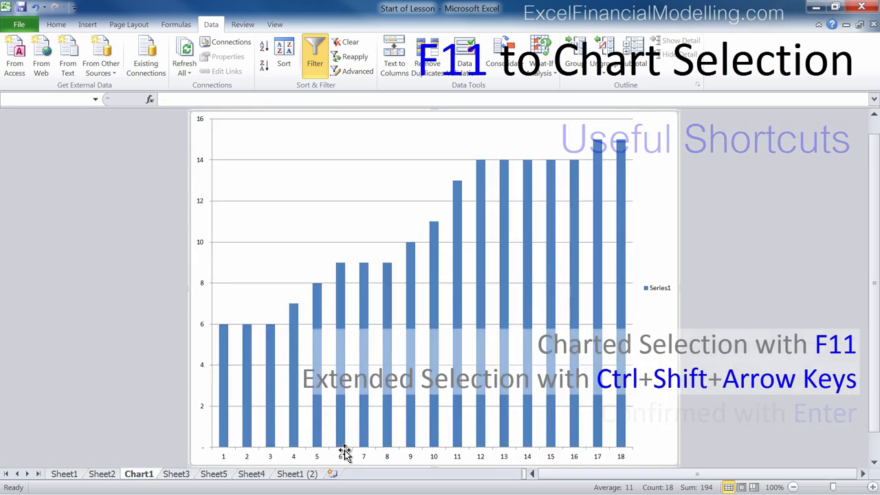
key(F11)
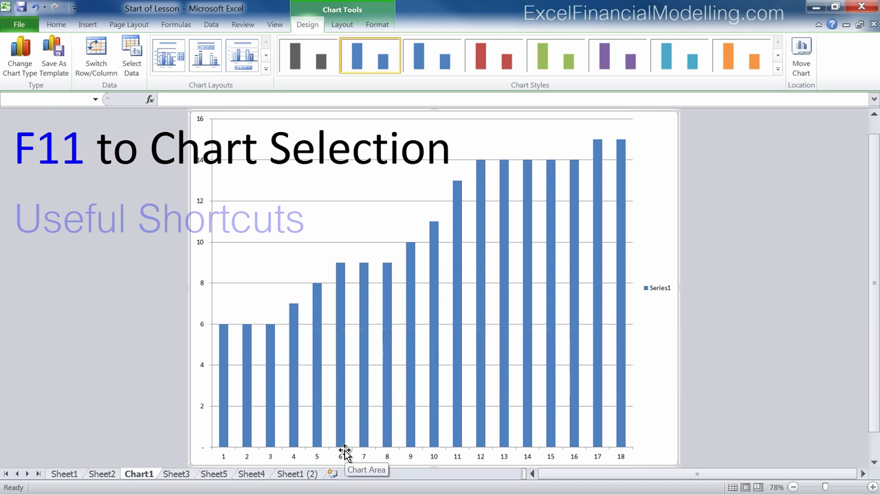
Delete the Chart1 sheet, recreate the Length chart as Chart2, and return to Sheet1
key(alt)
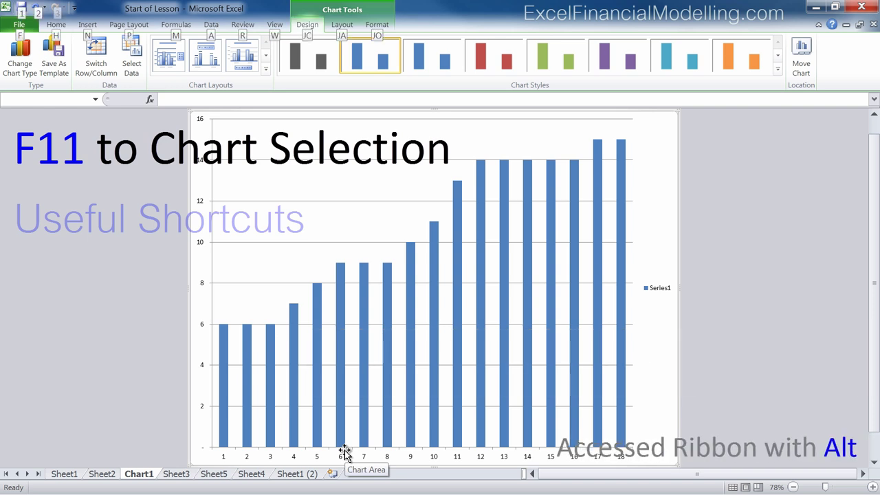
key(h)
key(d)
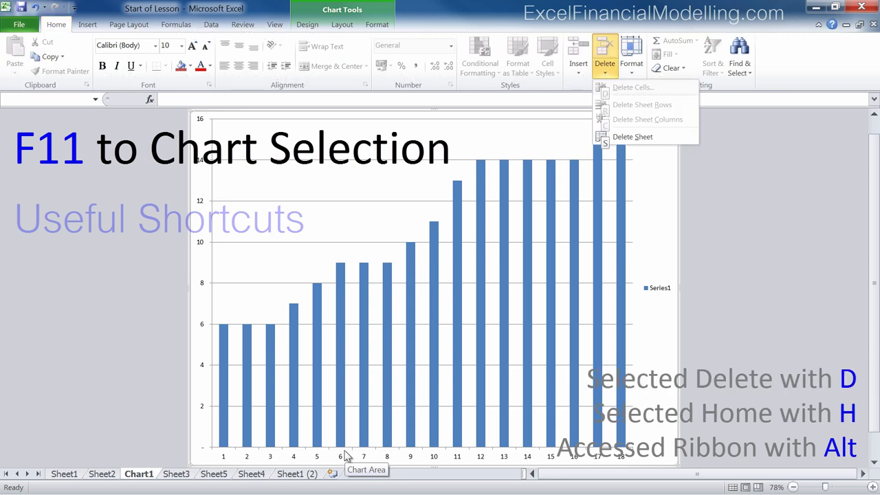
key(s)
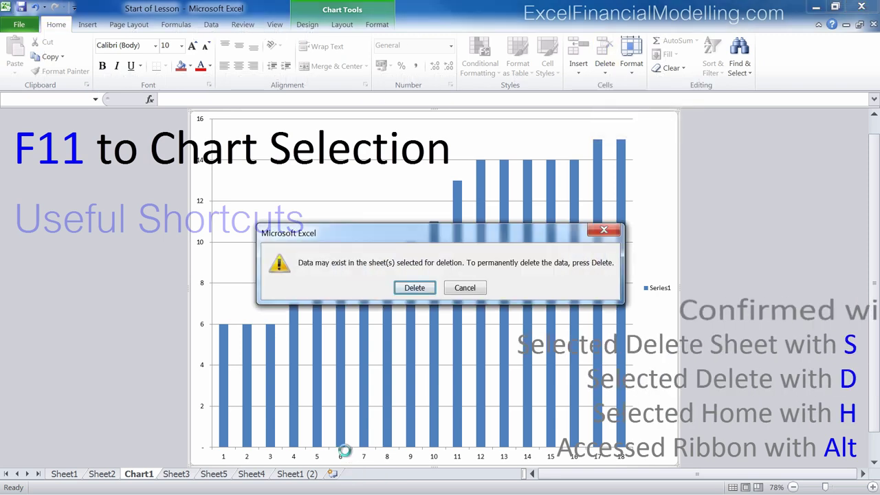
key(Return)
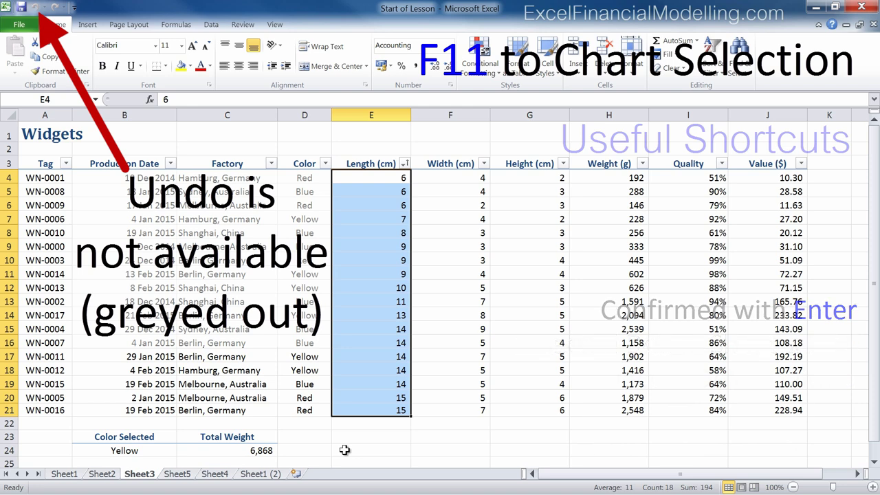
key(F11)
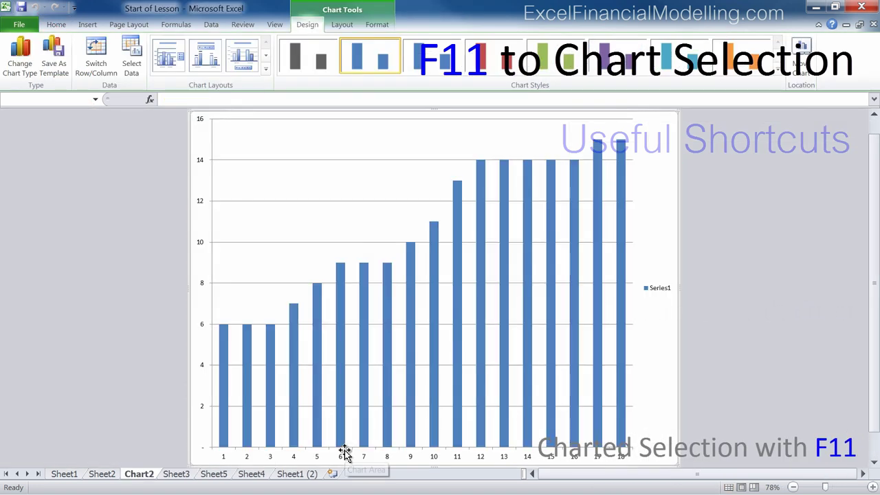
key(ctrl+Page_Up)
key(ctrl+Page_Up)
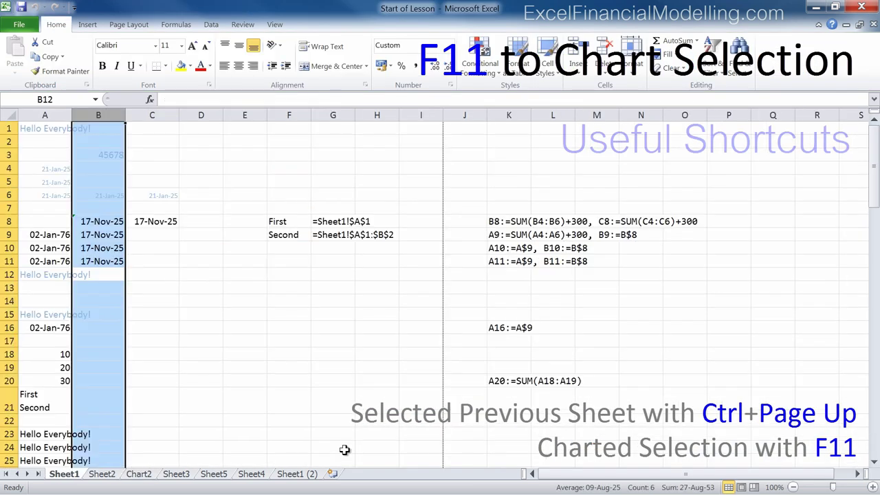
Jump to cell A1 with Ctrl+Home
key(ctrl+Home)
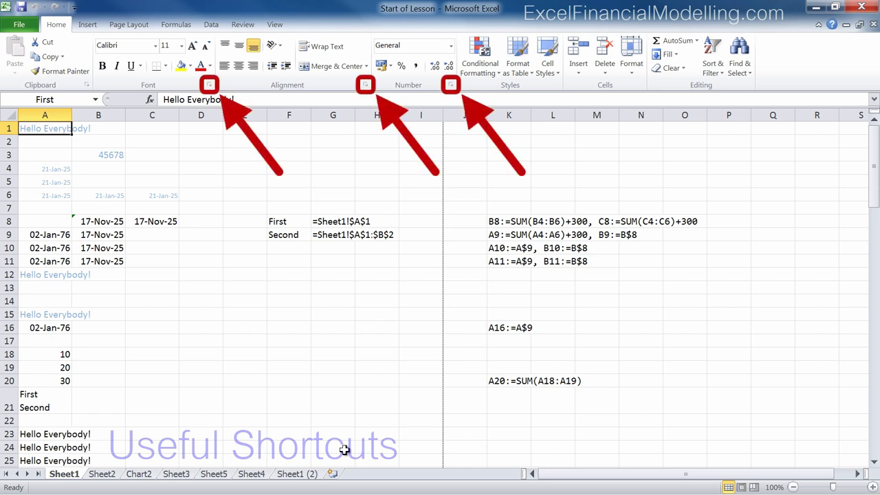
click(210, 85)
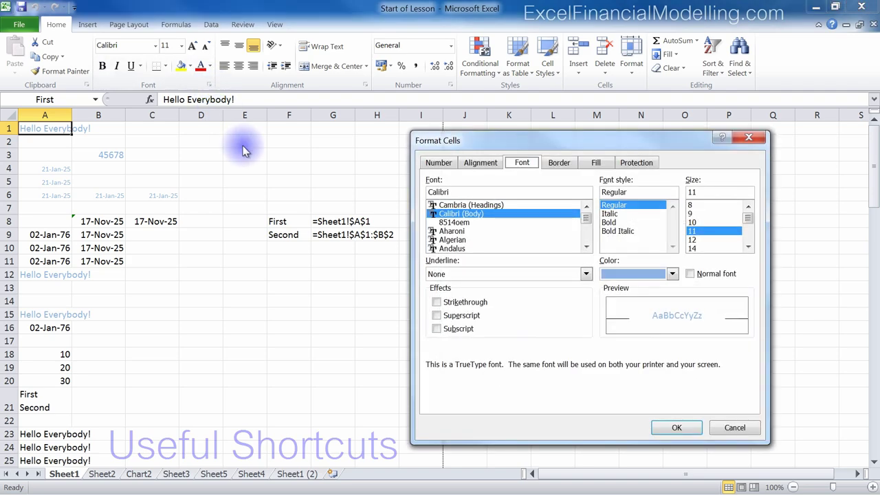
key(Escape)
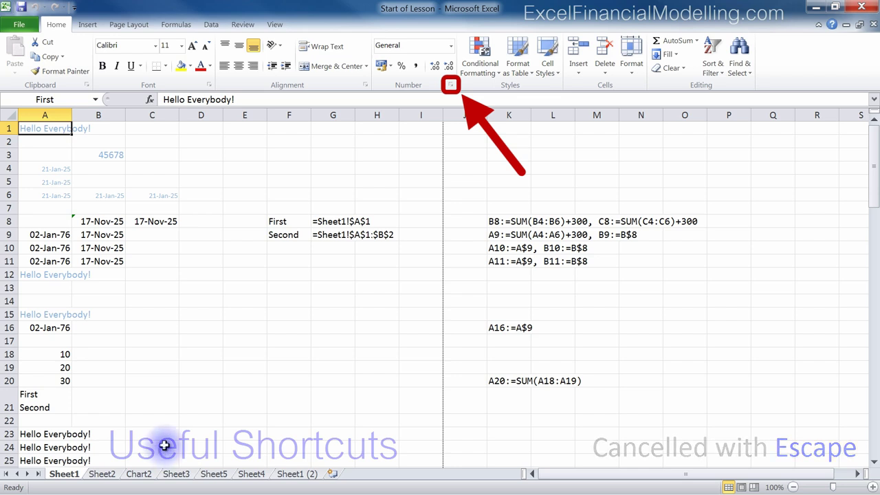
click(452, 86)
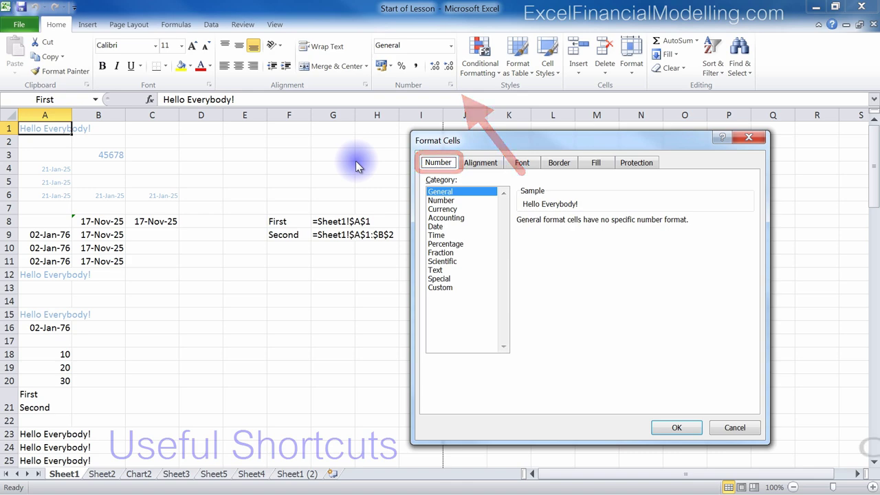
key(Escape)
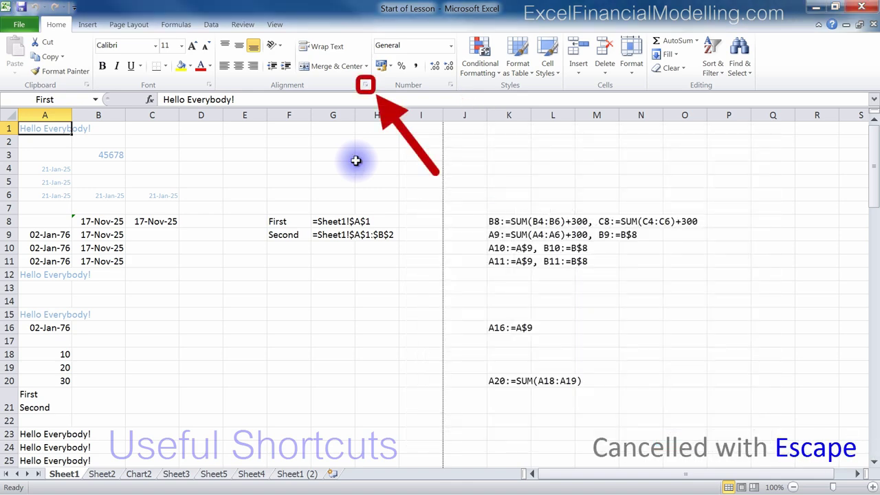
click(365, 84)
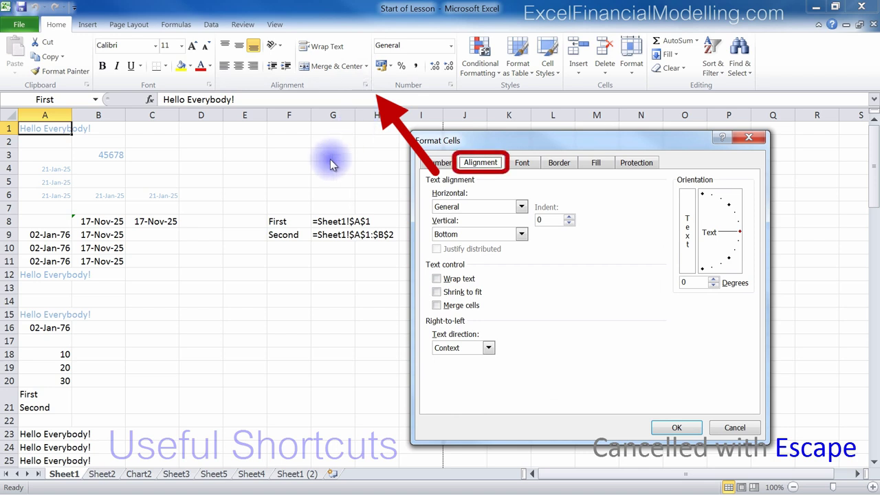
key(Escape)
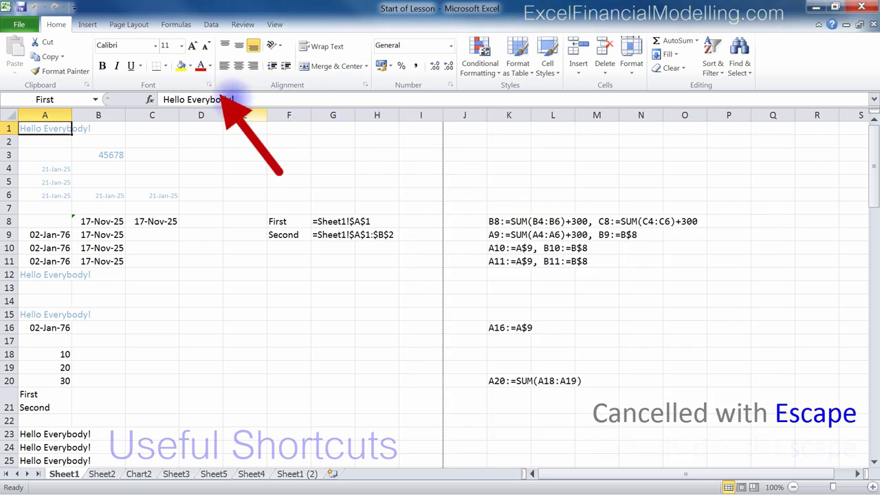
click(209, 85)
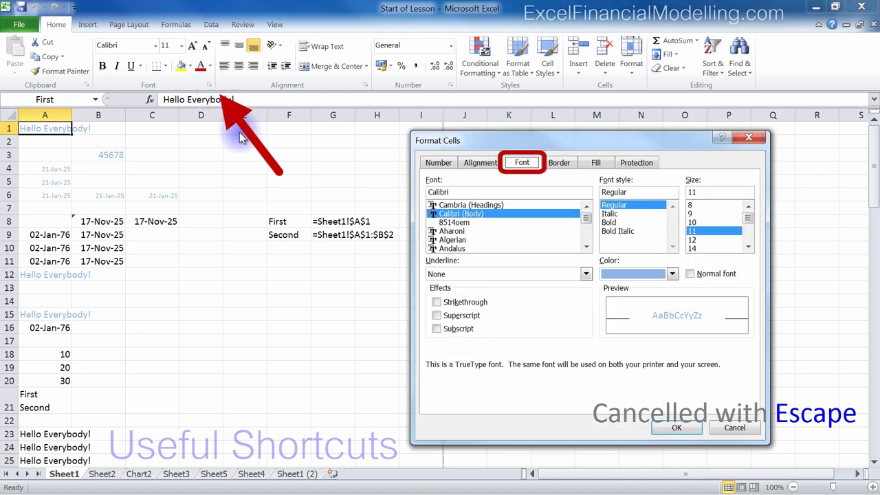
key(Escape)
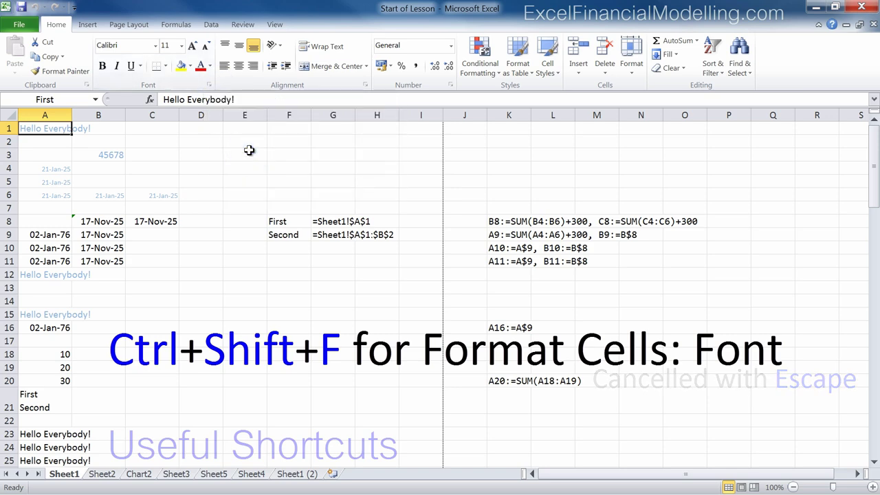
key(ctrl+shift+f)
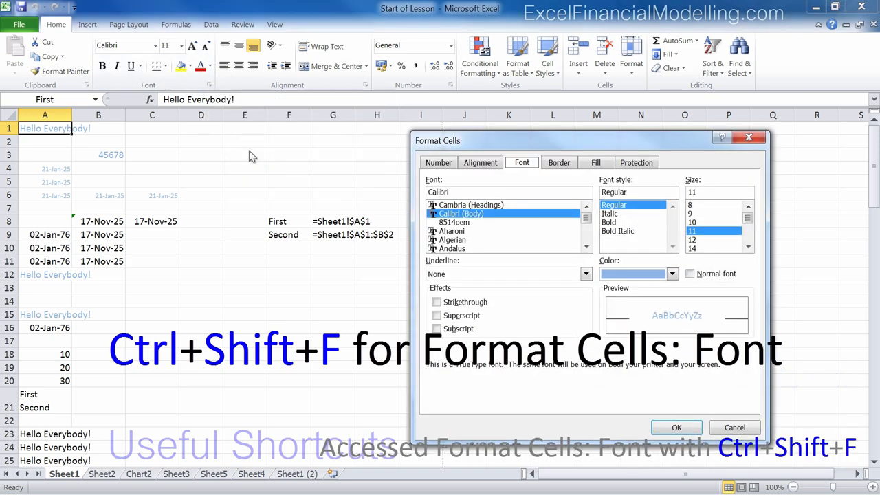
key(Escape)
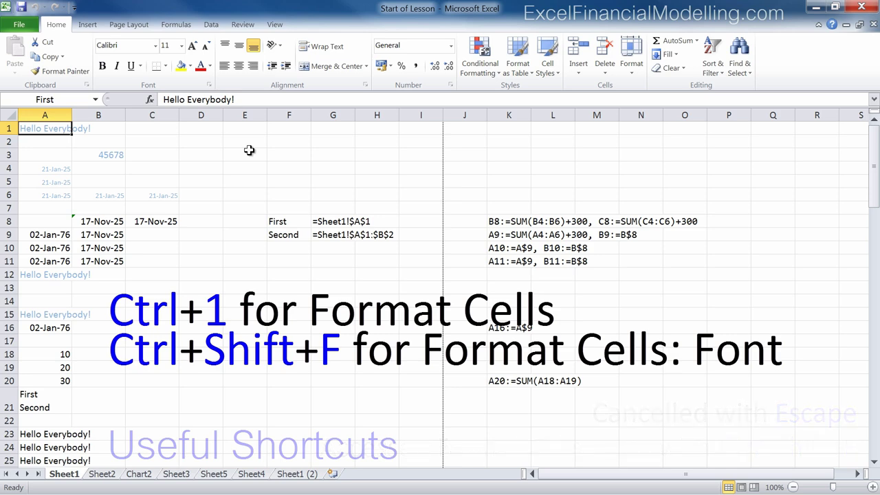
key(ctrl+1)
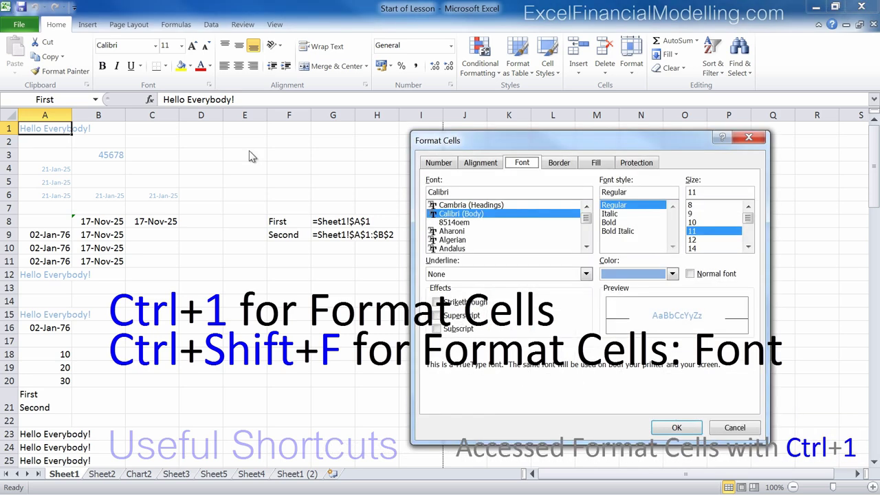
key(Escape)
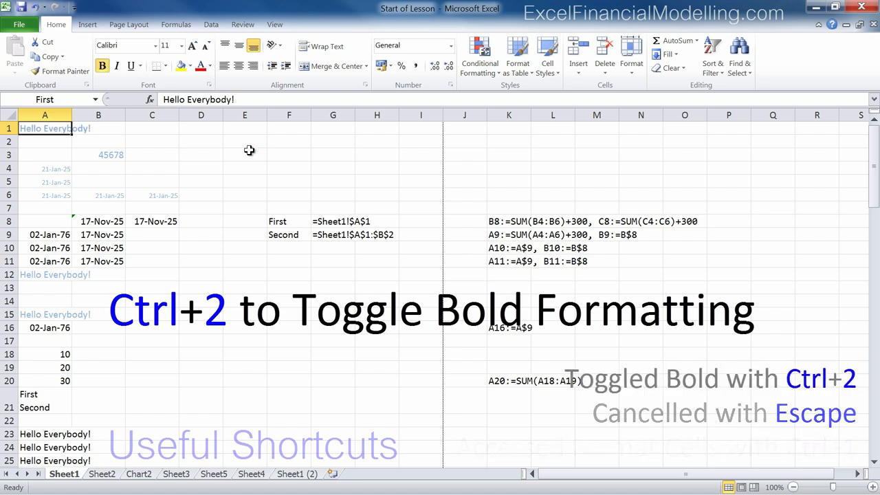
Toggle bold, italic and underline on A1's Hello Everybody! using Ctrl+2/B, Ctrl+3/I, Ctrl+4/U
key(ctrl+2)
key(ctrl+2)
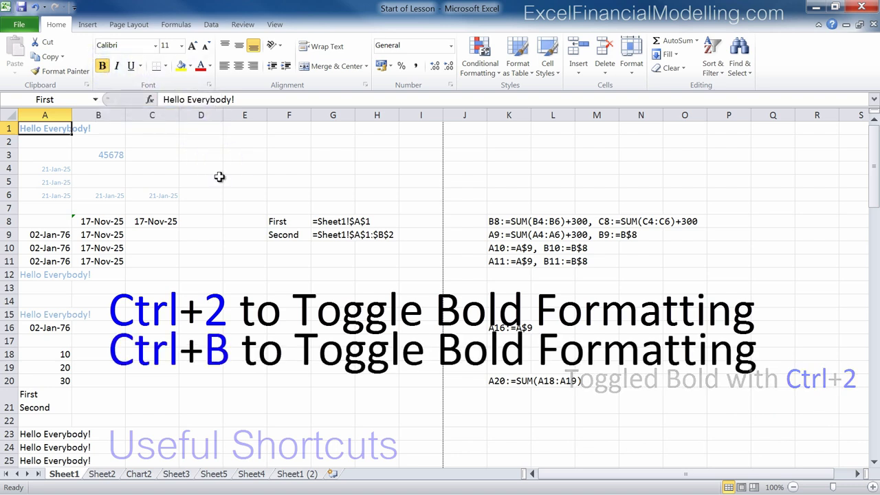
key(ctrl+b)
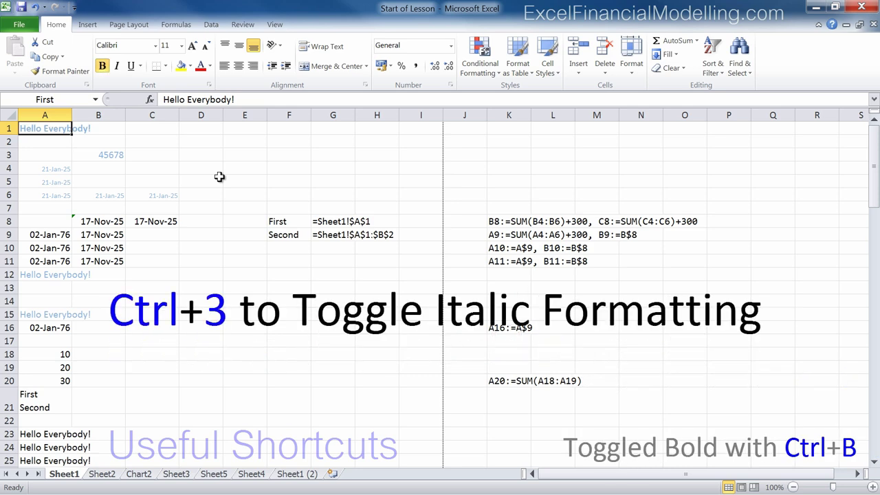
key(ctrl+3)
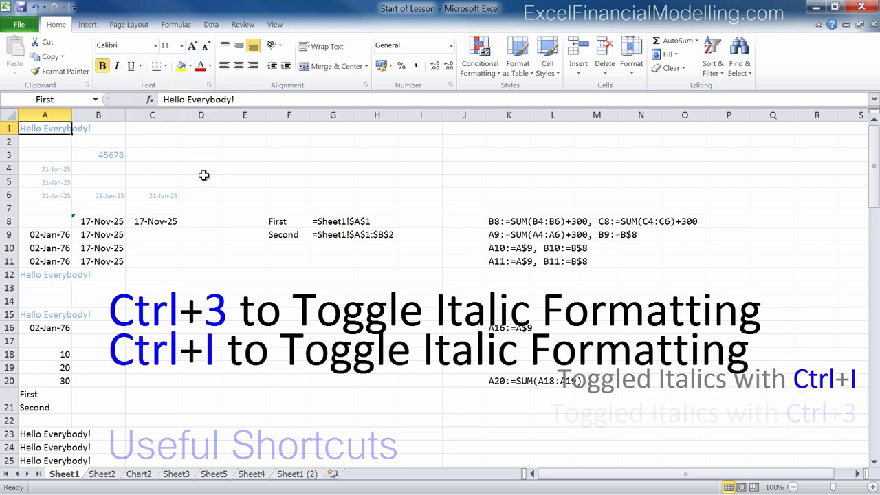
key(ctrl+i)
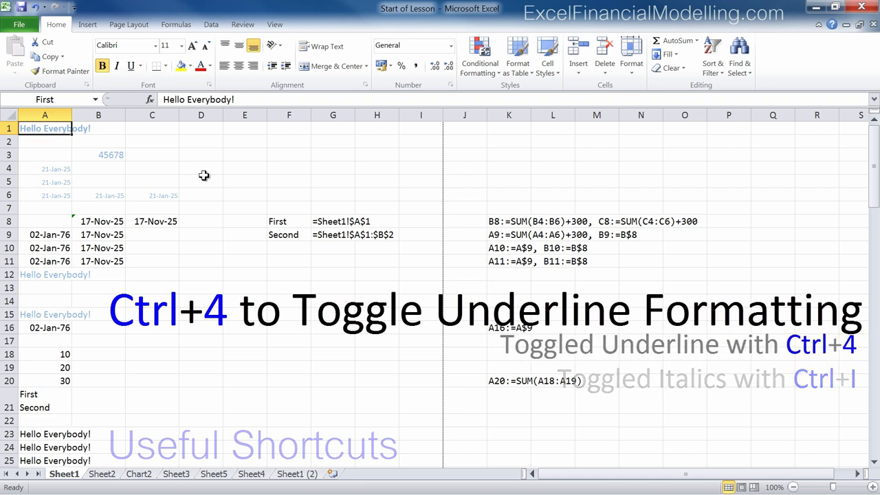
key(ctrl+4)
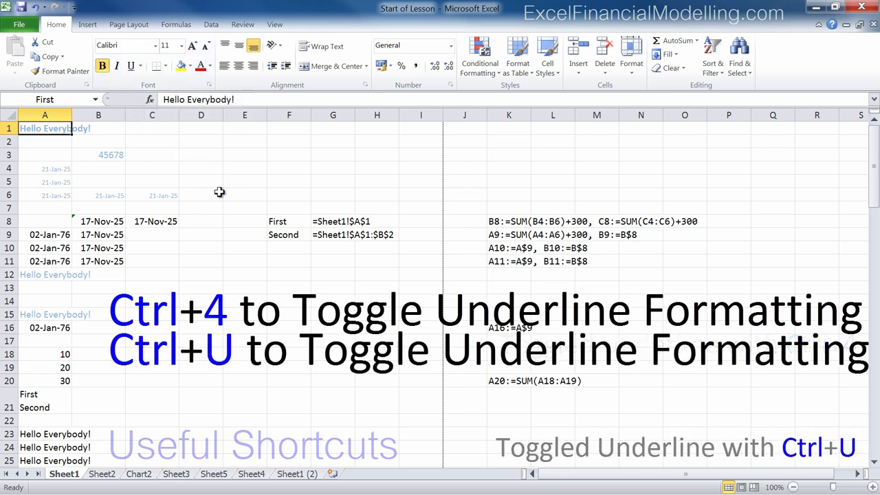
key(ctrl+u)
key(ctrl+u)
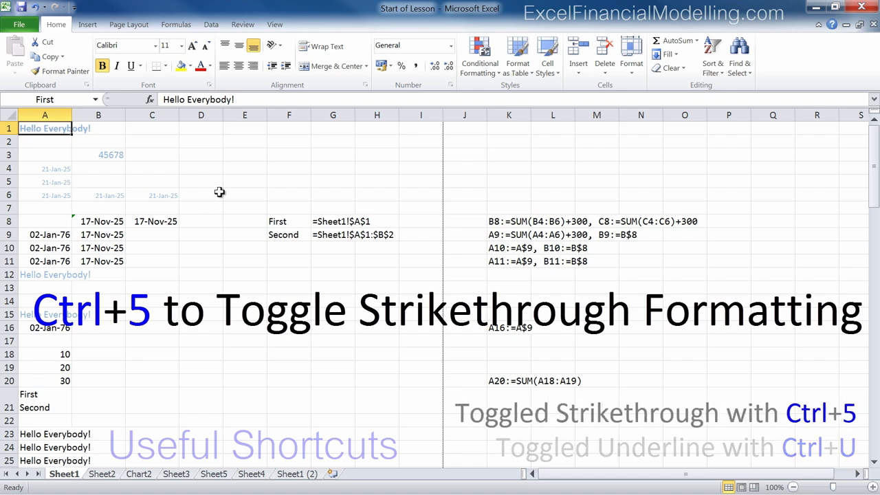
Apply and remove strikethrough with Ctrl+5, then bring up Format Cells with Ctrl+1
key(ctrl+5)
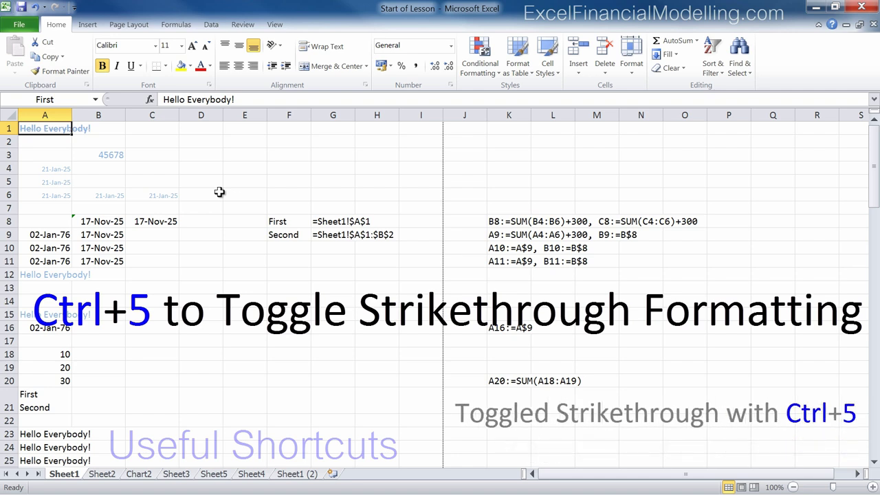
key(ctrl+5)
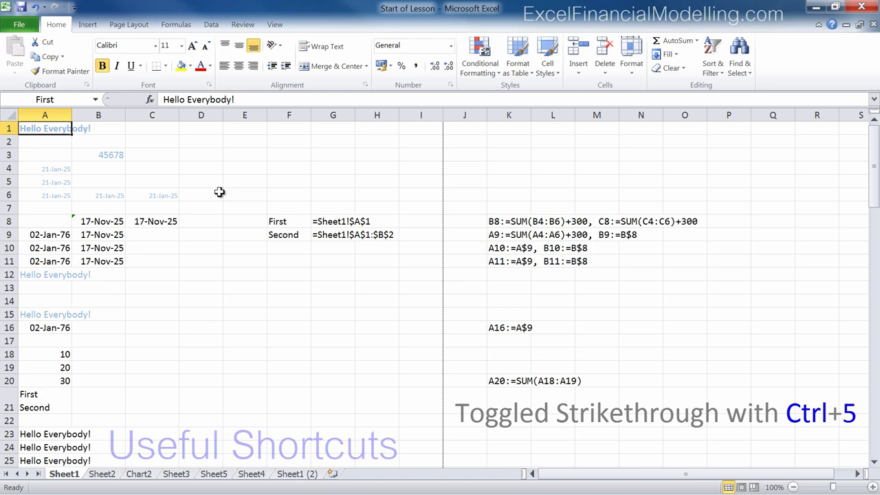
key(ctrl+1)
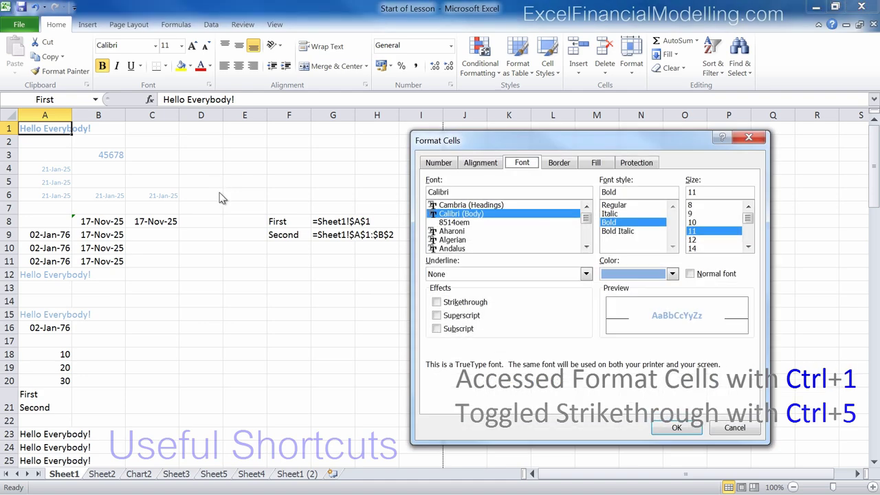
Leave Format Cells unchanged, then give B8:B11 General format so they show 45978
key(ctrl+Page_Up)
key(ctrl+Page_Up)
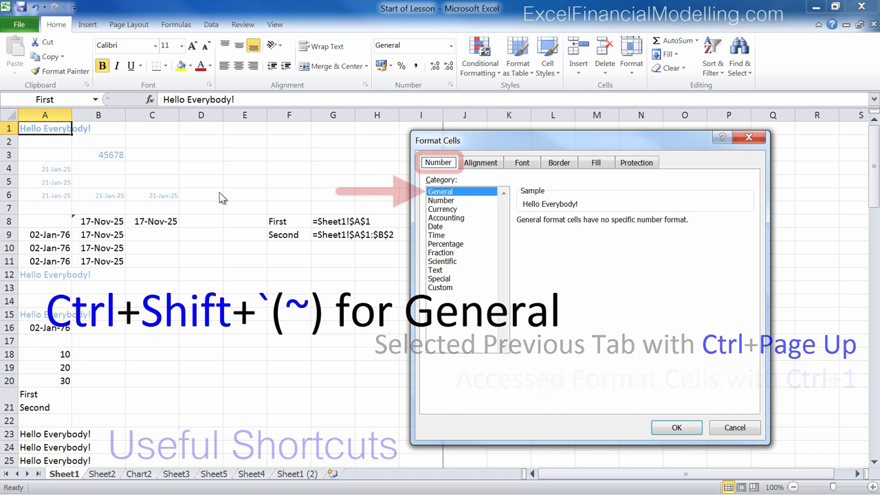
key(Escape)
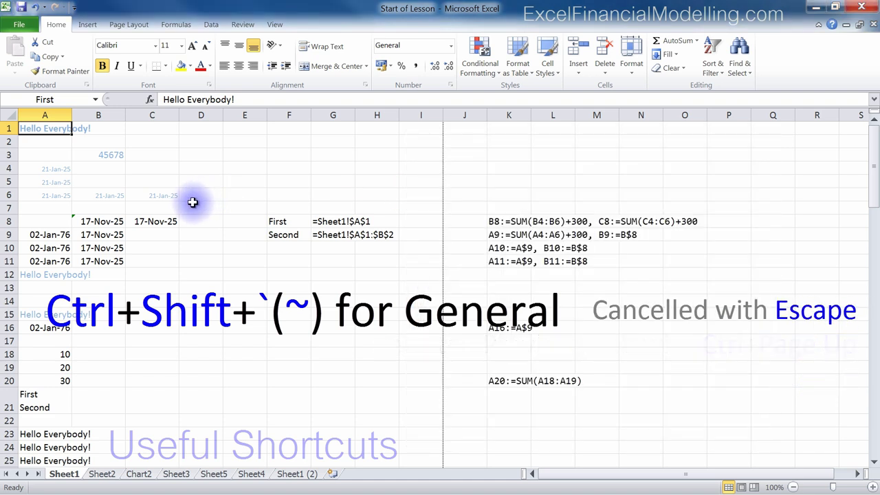
click(108, 224)
drag(108, 224, 103, 261)
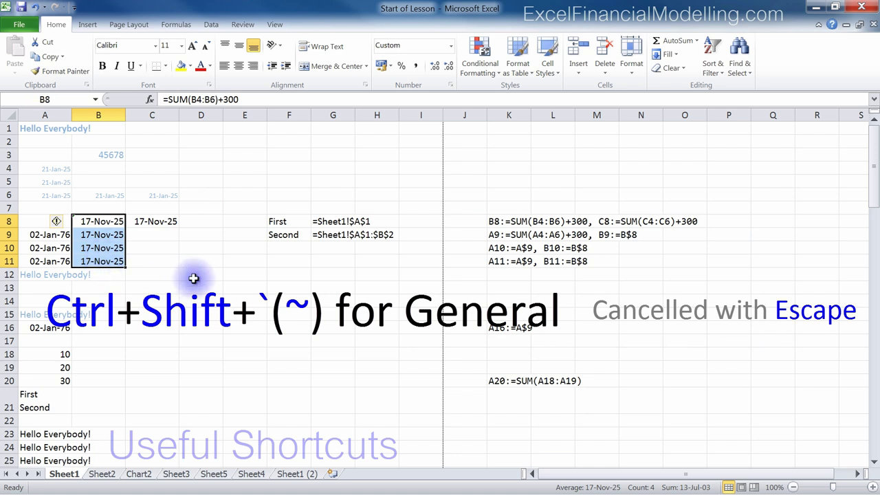
key(ctrl+shift+grave)
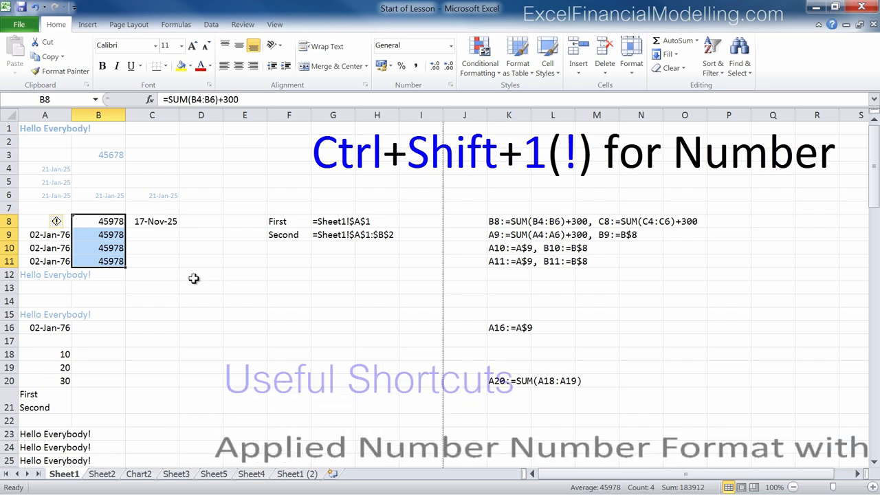
Cycle B8:B11 through Number, time, date, currency and percent formats, ending at scientific 4.60E+04
key(ctrl+shift+1)
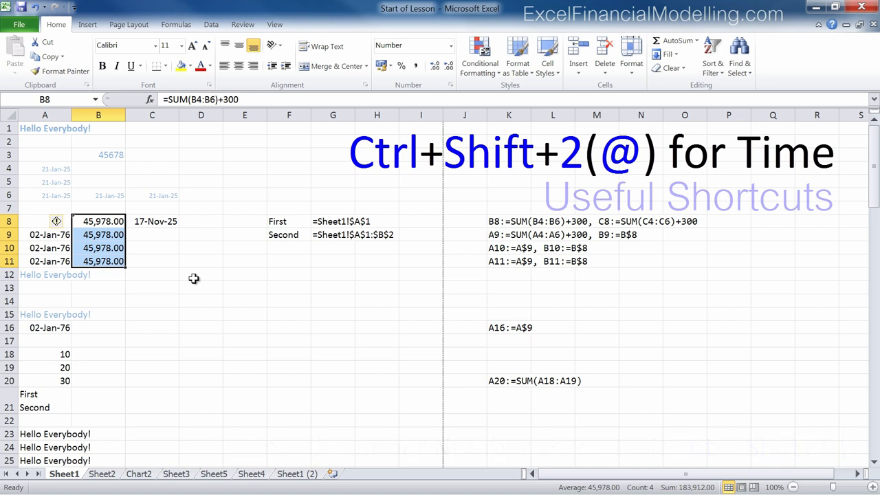
key(ctrl+shift+2)
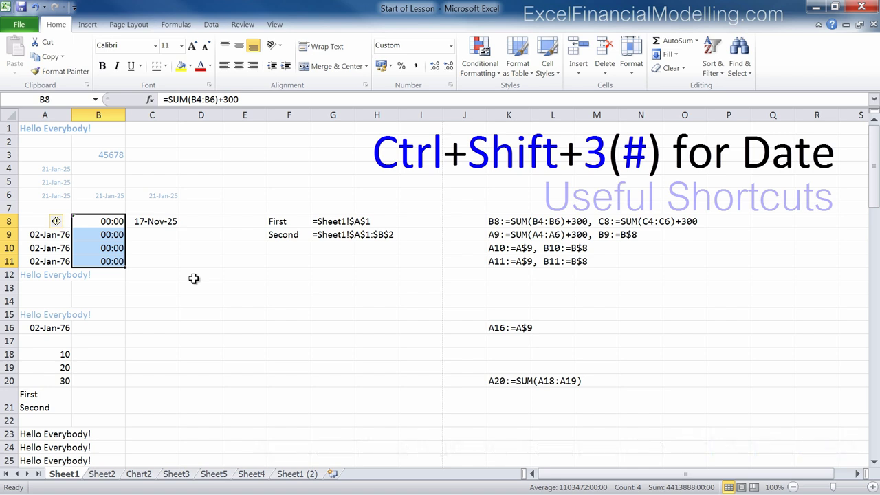
key(ctrl+shift+numbersign)
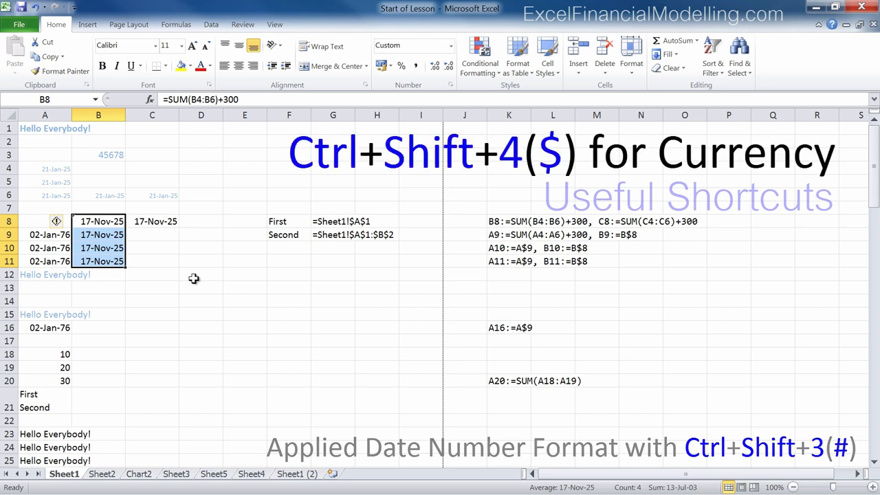
key(ctrl+shift+dollar)
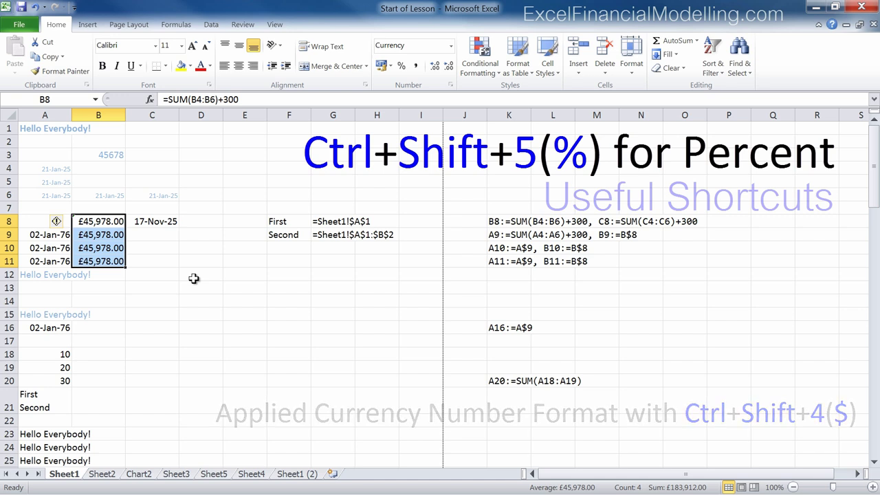
key(ctrl+shift+5)
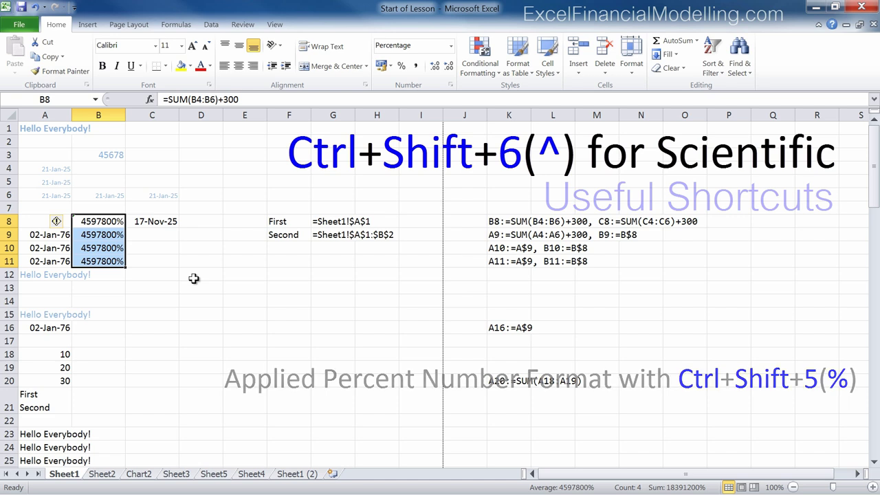
key(ctrl+shift+6)
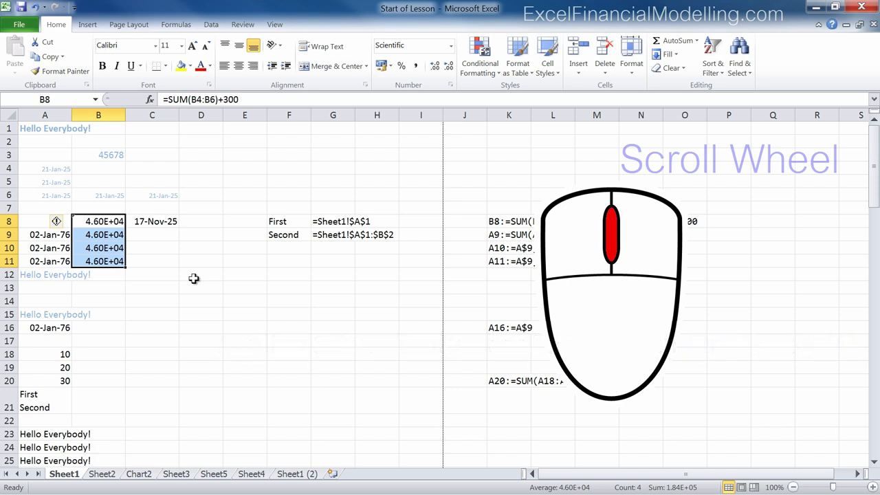
scroll(193, 278, down, 2)
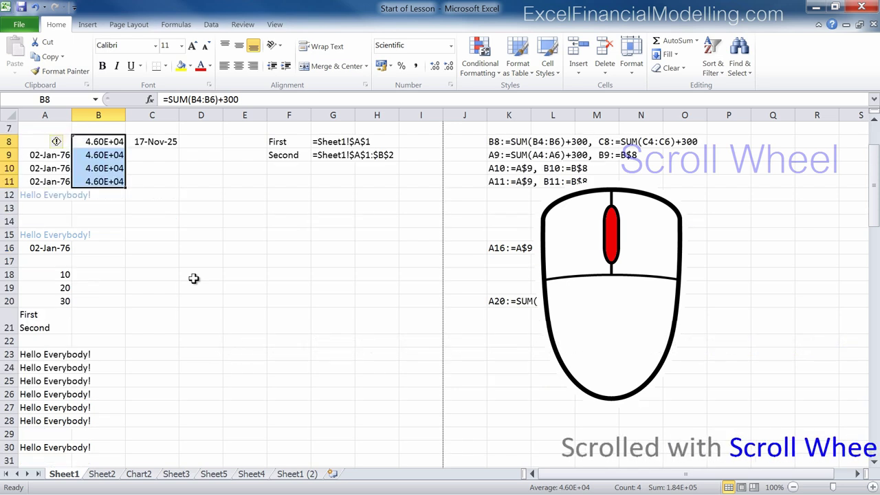
scroll(194, 279, down, 1)
scroll(194, 278, down, 1)
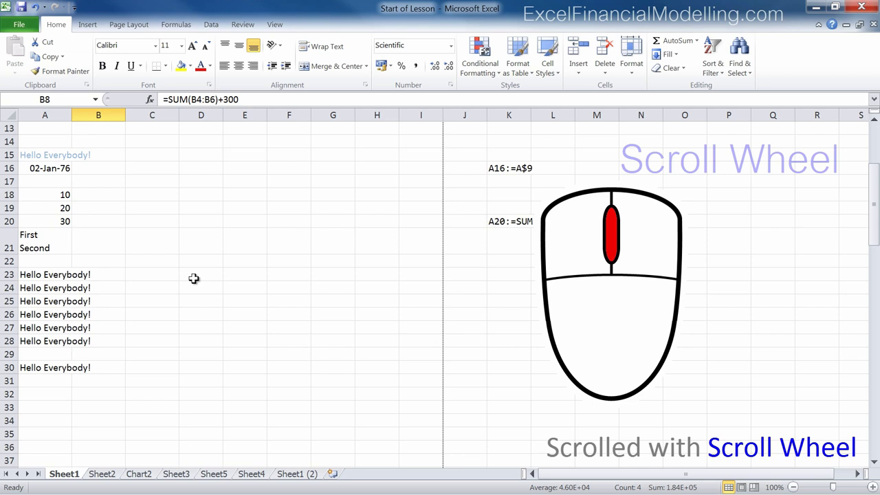
scroll(194, 278, up, 1)
scroll(194, 278, up, 1)
scroll(194, 278, up, 1)
scroll(194, 278, up, 1)
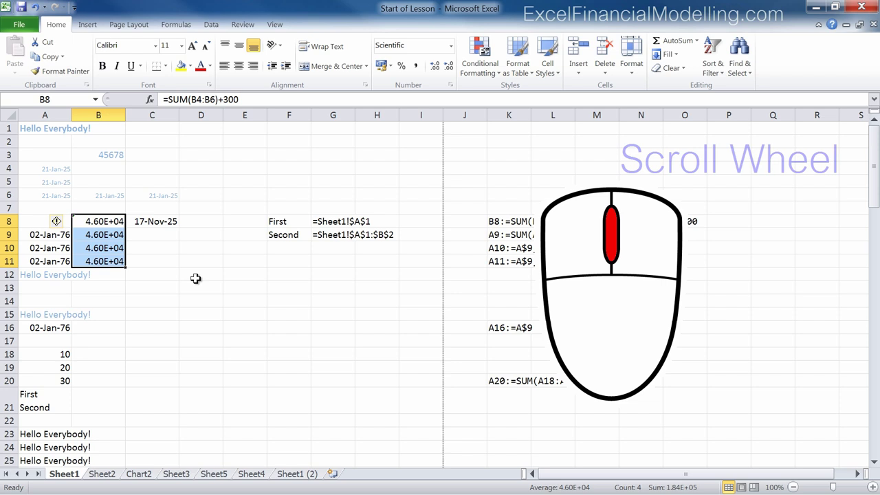
middle_click(196, 278)
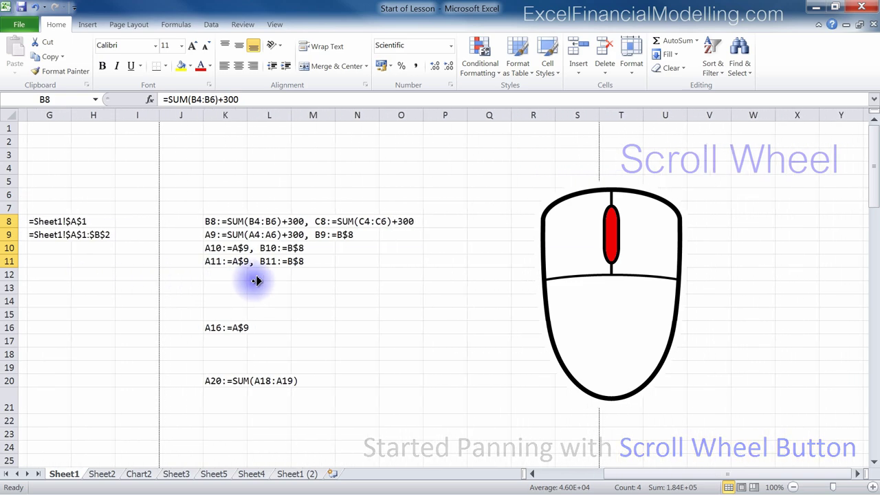
middle_click(254, 280)
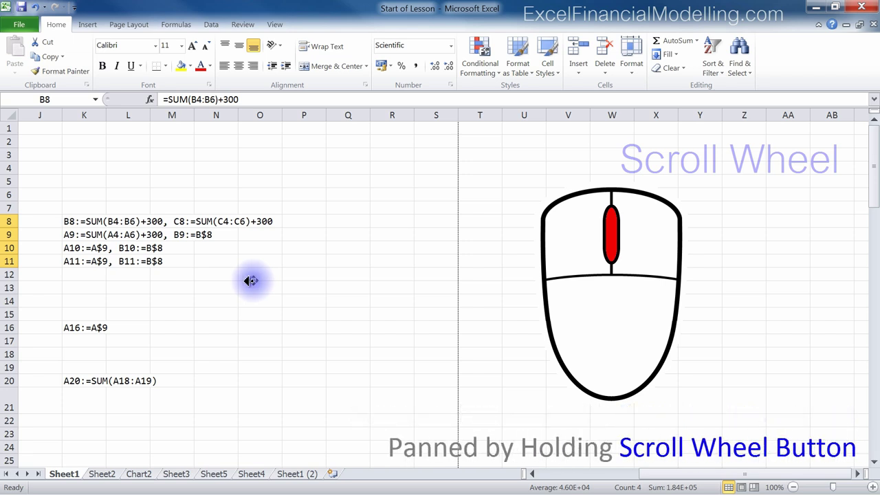
scroll(253, 279, left, 2)
scroll(184, 281, left, 2)
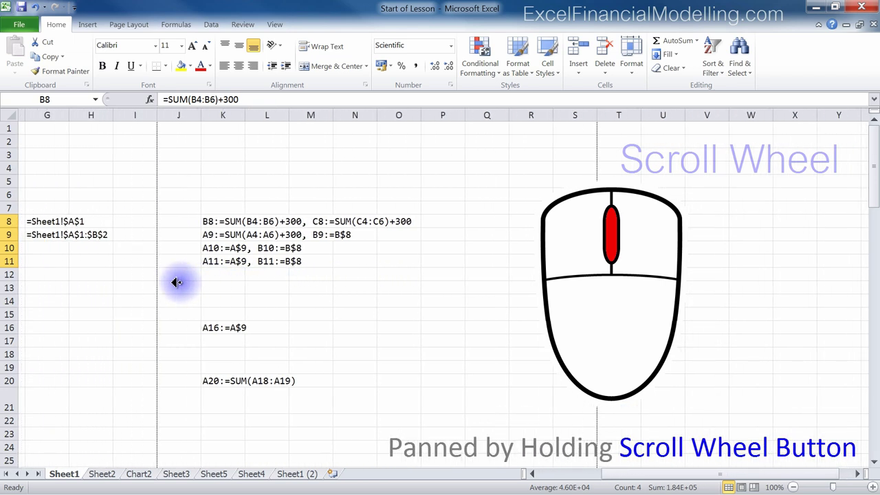
scroll(184, 281, left, 2)
scroll(178, 282, left, 2)
scroll(176, 281, left, 1)
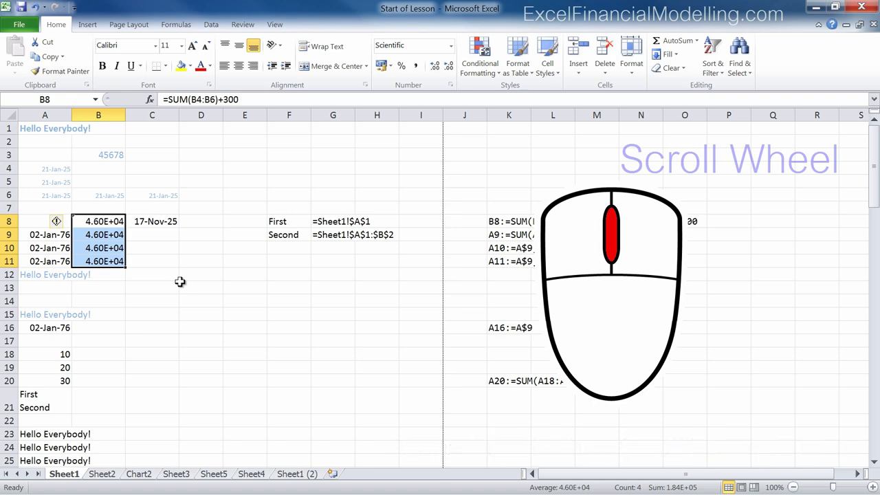
scroll(179, 281, down, 1)
scroll(179, 281, down, 1)
scroll(179, 282, down, 1)
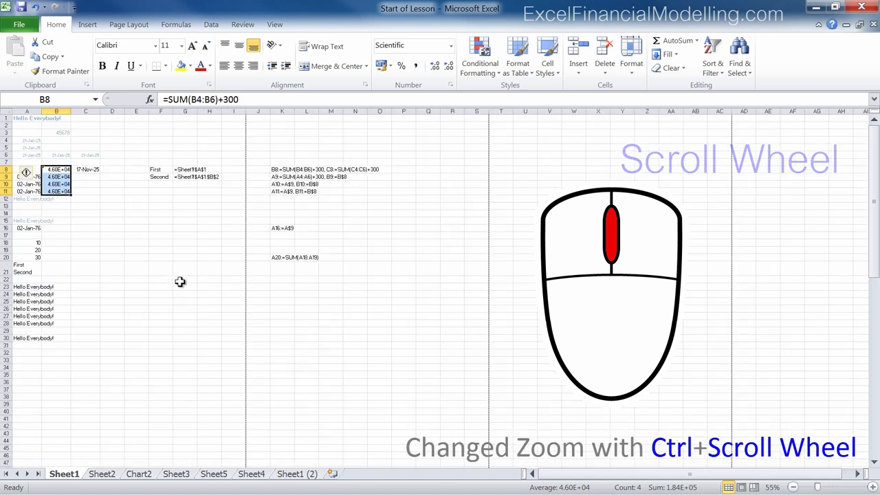
scroll(179, 281, up, 1)
scroll(179, 281, up, 1)
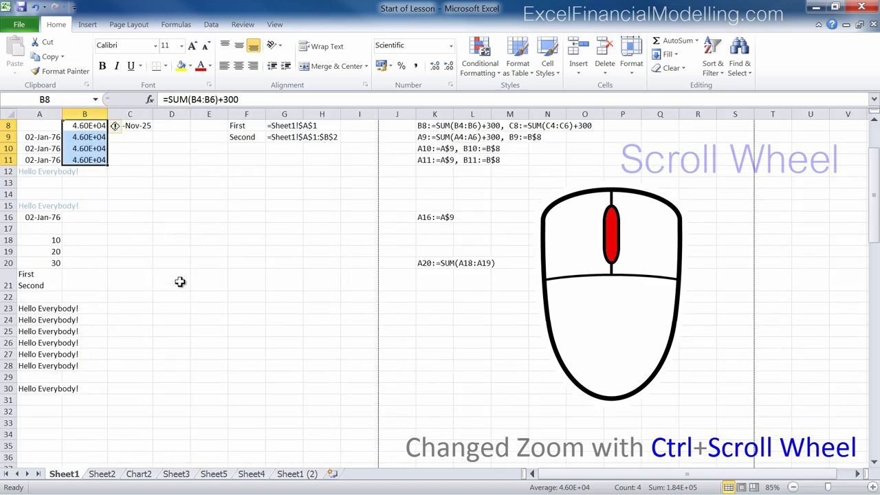
scroll(180, 282, up, 1)
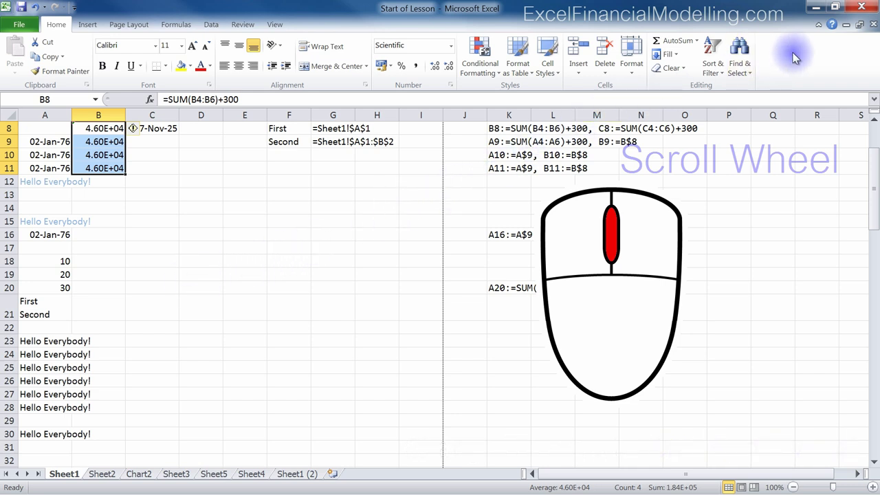
scroll(797, 67, down, 1)
scroll(797, 67, down, 2)
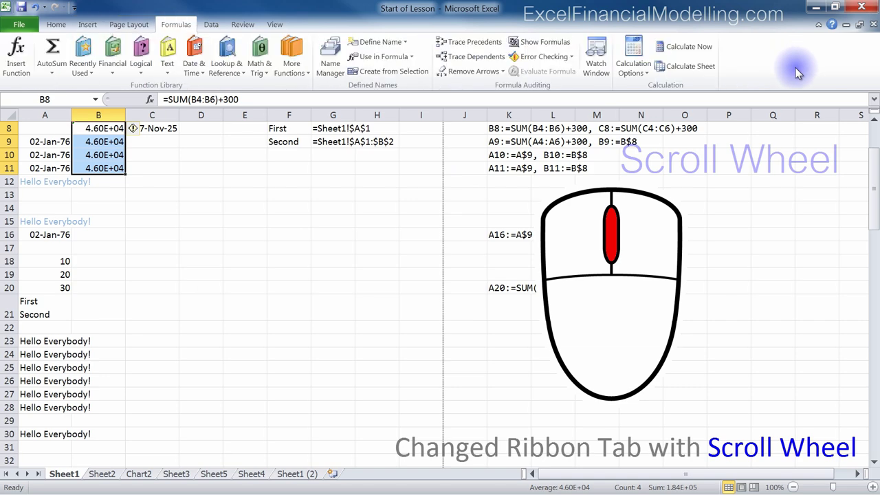
scroll(796, 69, down, 1)
scroll(796, 69, down, 1)
scroll(795, 75, up, 1)
scroll(795, 76, up, 1)
scroll(795, 76, up, 1)
scroll(794, 76, up, 1)
scroll(795, 76, up, 1)
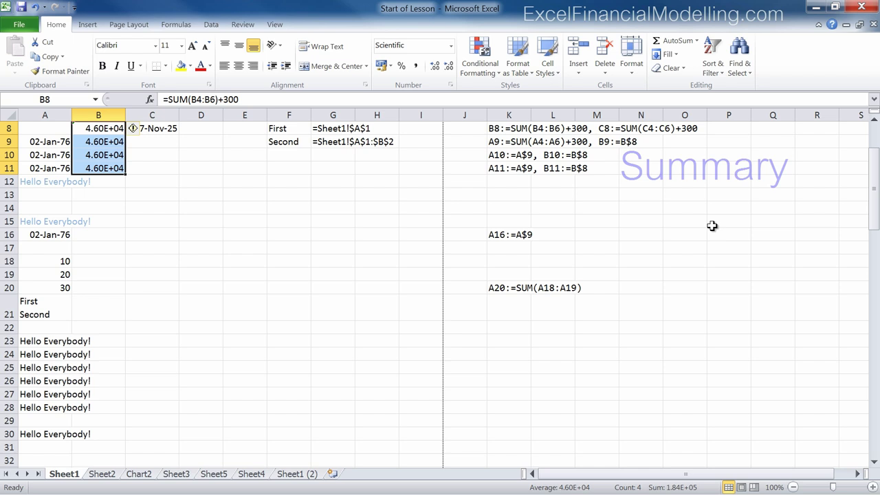
key(alt)
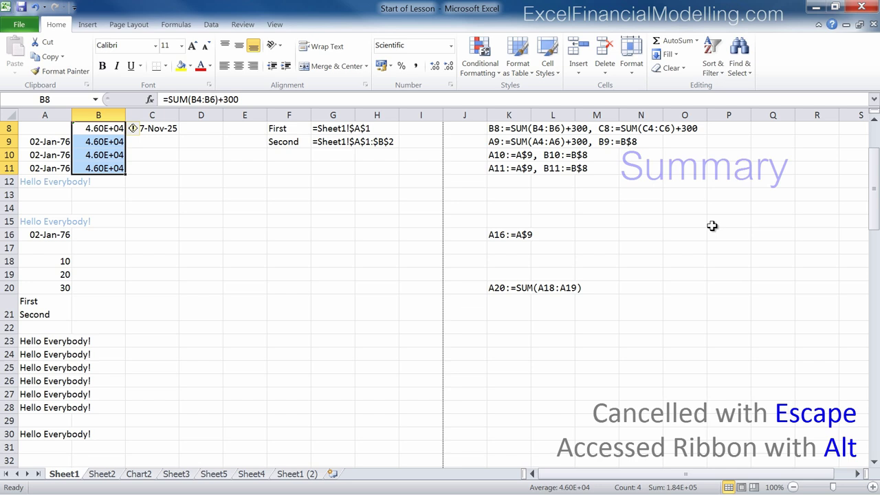
click(443, 196)
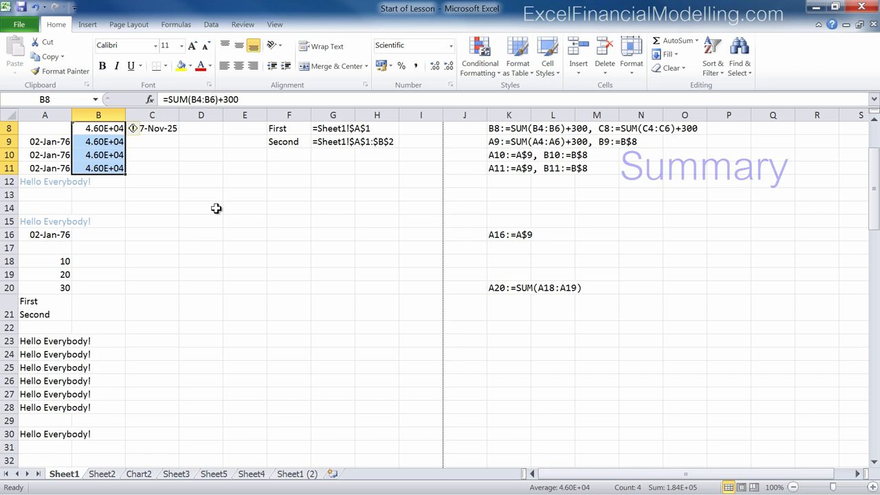
key(Menu)
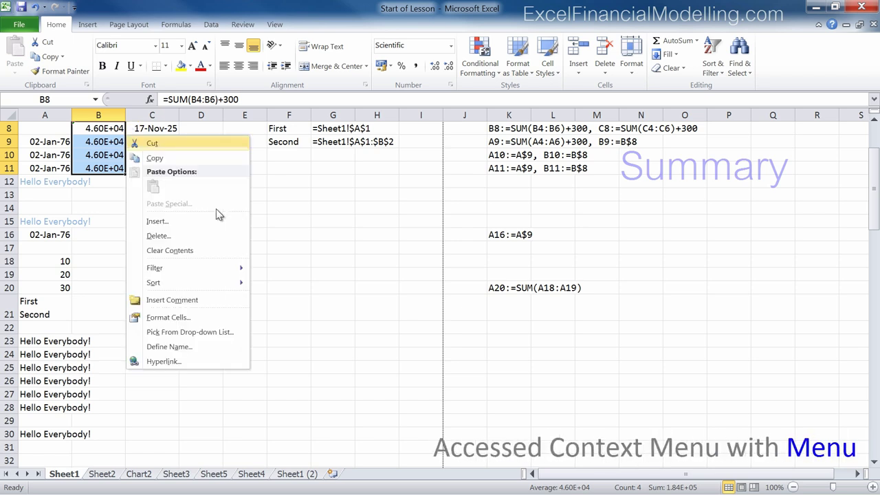
key(Escape)
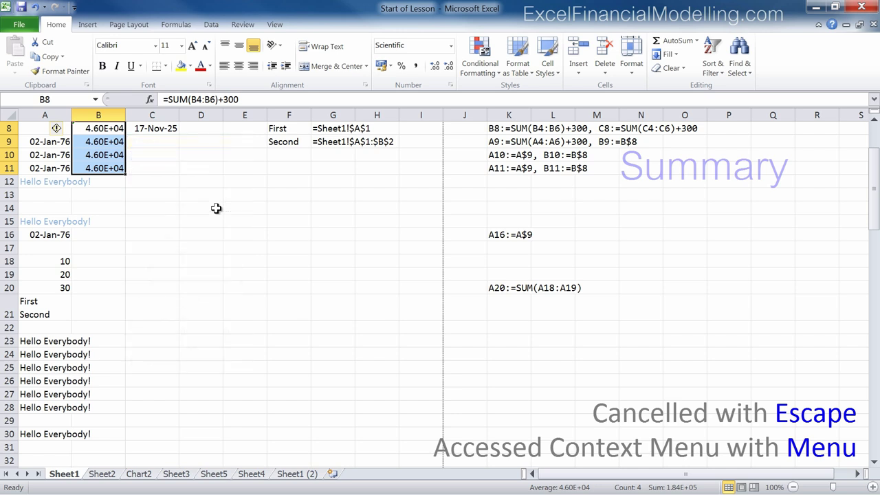
Search Excel Help for 'shortcuts' and open 'Keyboard shortcuts in Excel 2010' in a maximized window
click(831, 25)
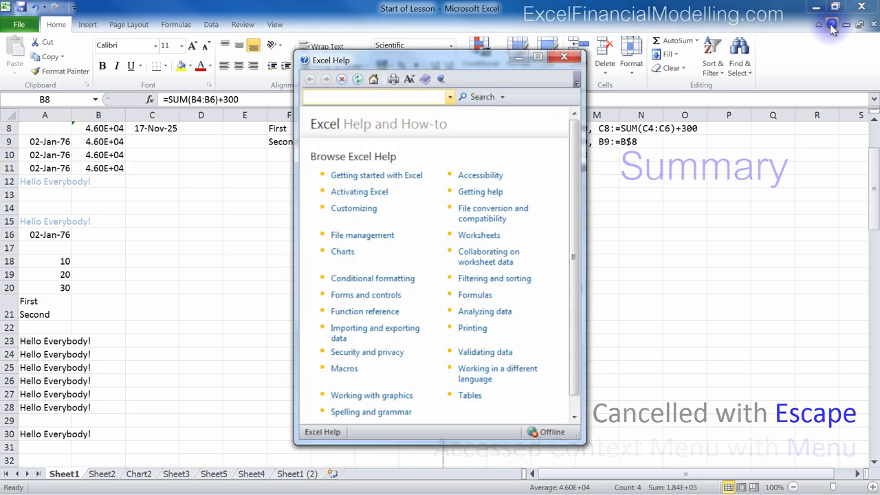
text(sho)
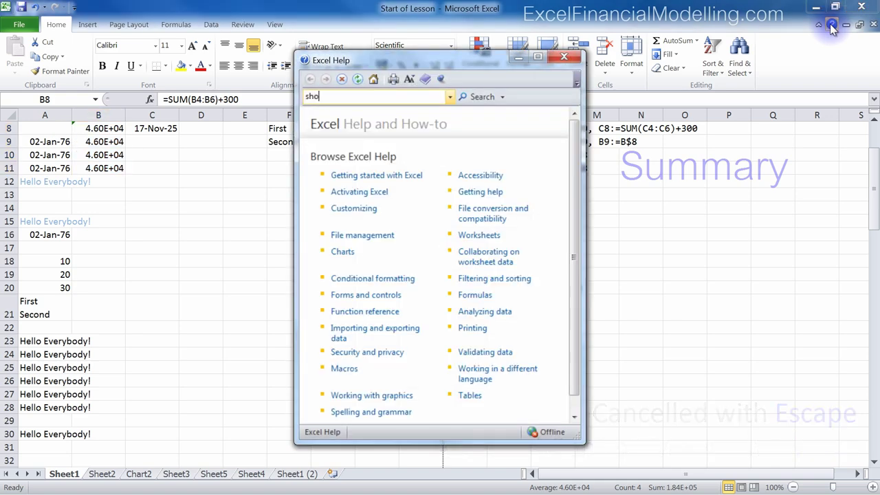
text(rtcuts)
key(Return)
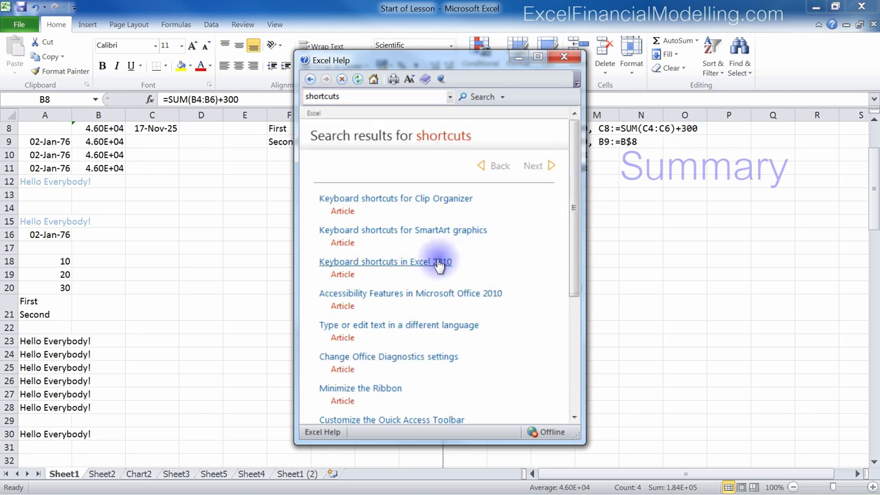
click(435, 261)
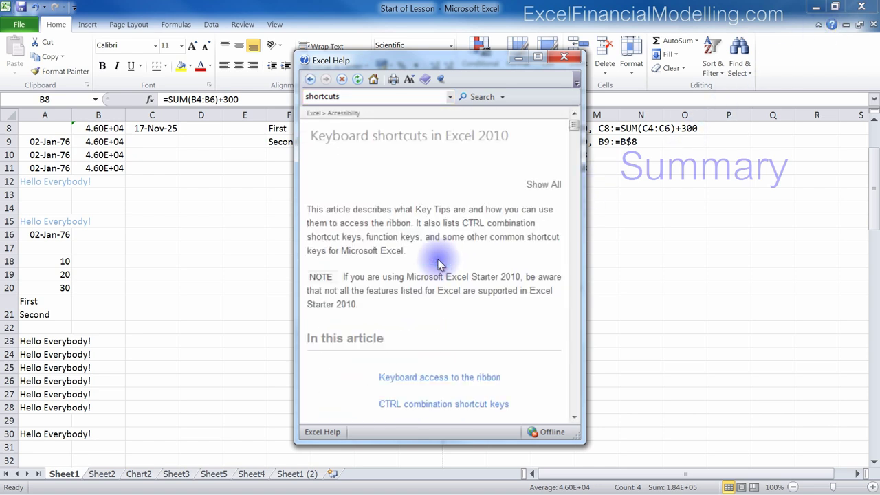
click(537, 57)
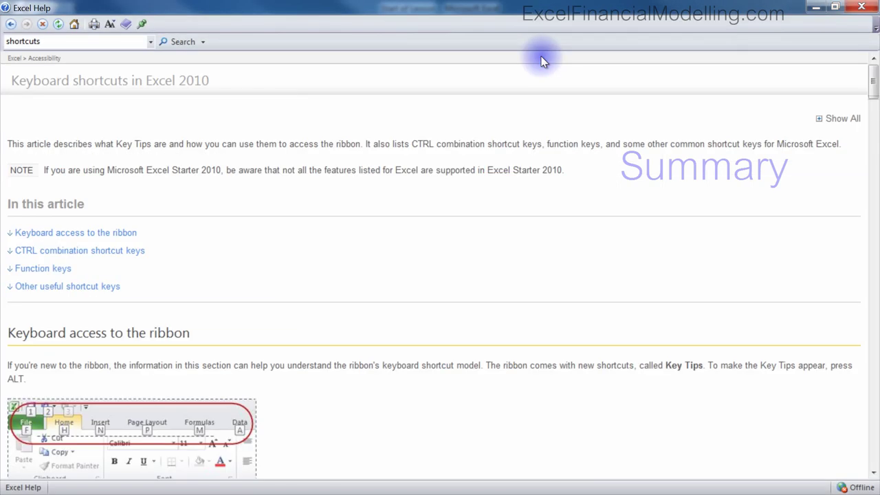